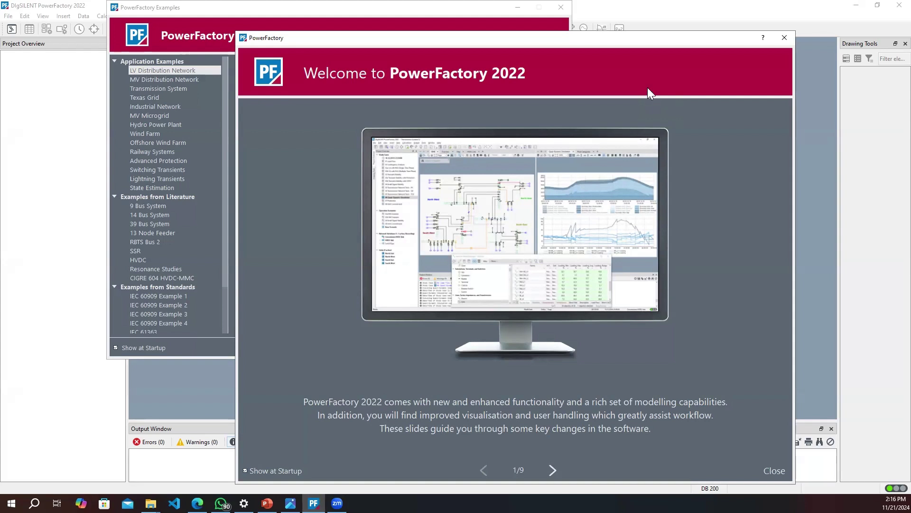
Look through the introductory slides as far as the Modelica and FMI slide, and close the welcome window
drag(671, 42, 692, 52)
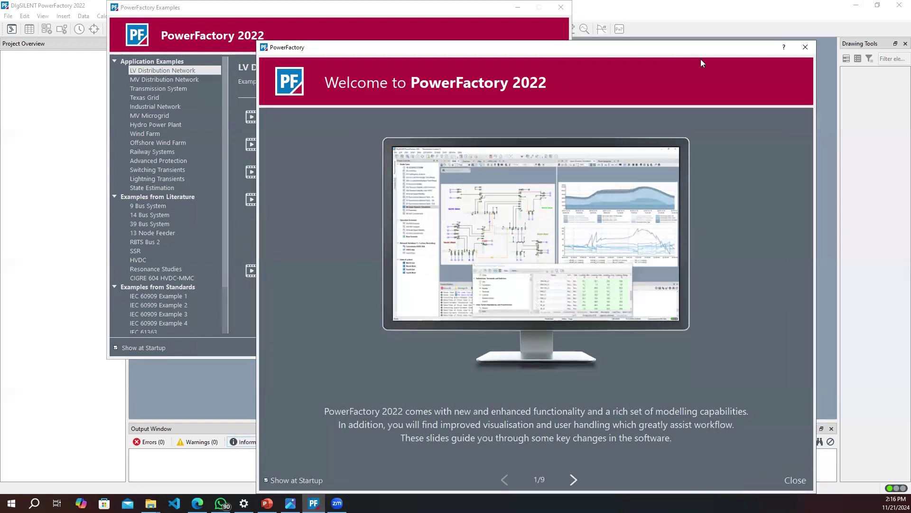
drag(720, 52, 709, 35)
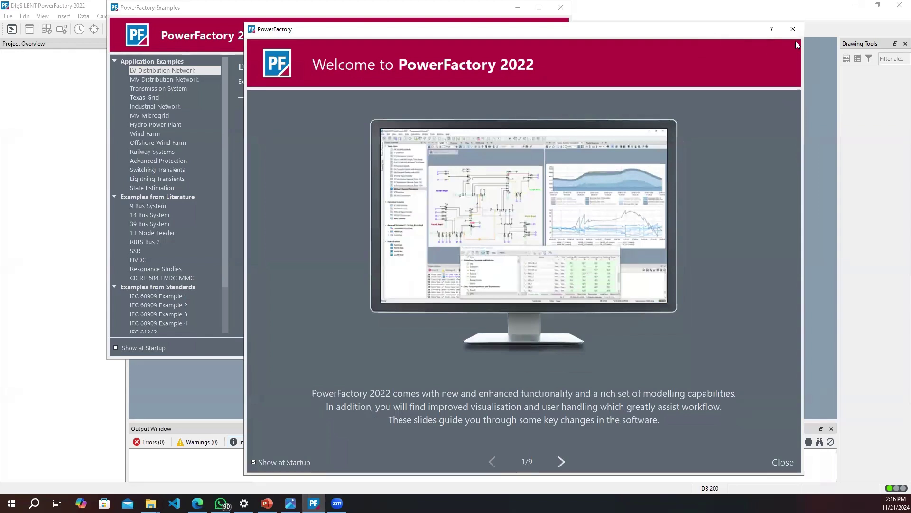
click(562, 461)
click(562, 461)
click(561, 462)
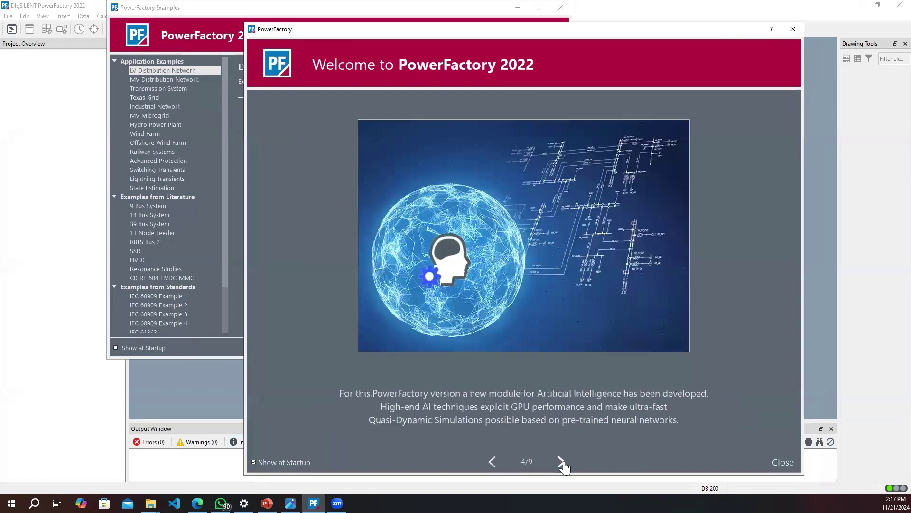
click(561, 461)
click(561, 462)
click(562, 461)
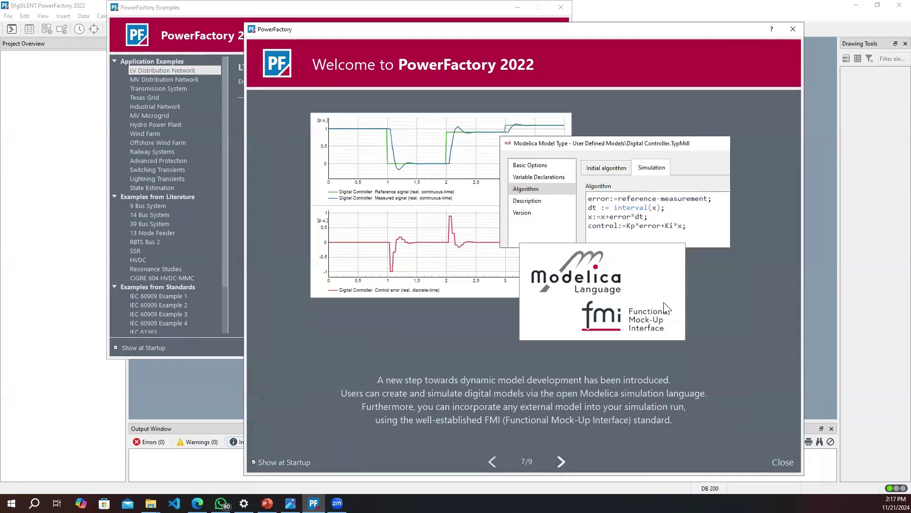
click(798, 30)
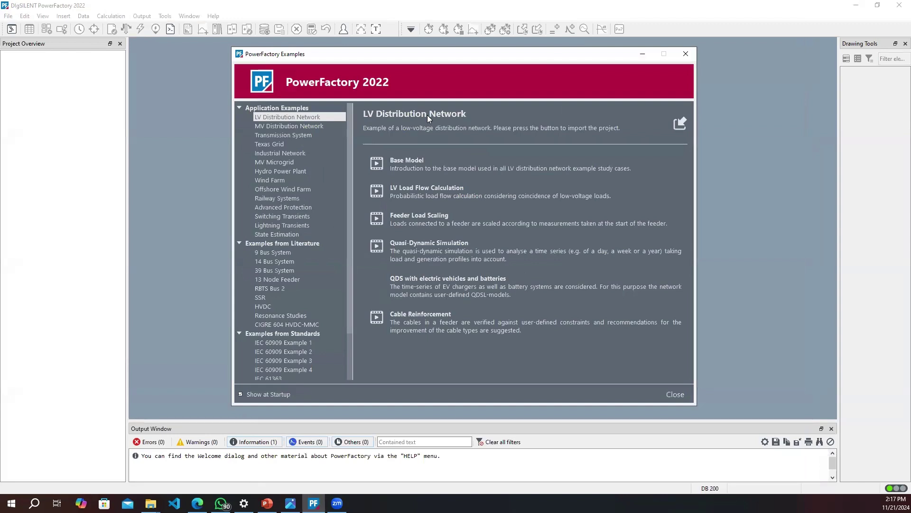
Browse the example projects, including Transmission System, Industrial Network, MV Microgrid, Hydro Power Plant and Railway Systems, and close the examples window
click(318, 135)
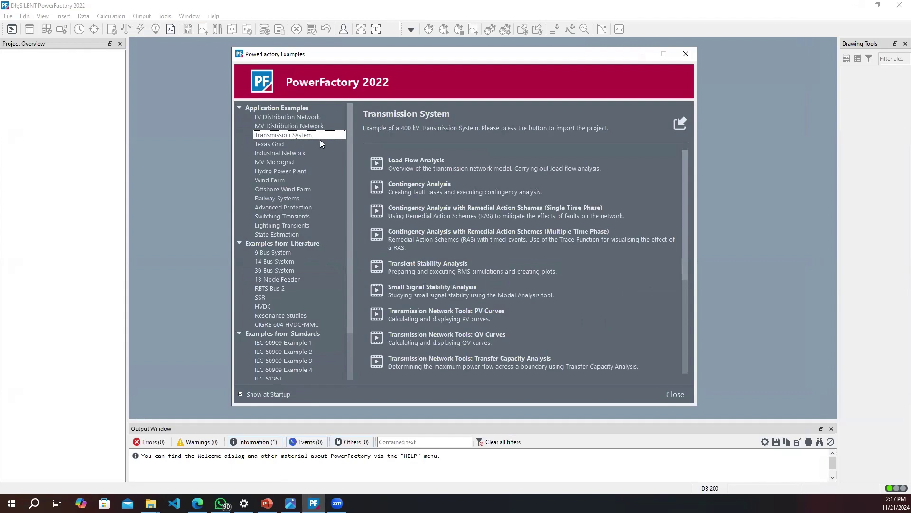
click(324, 153)
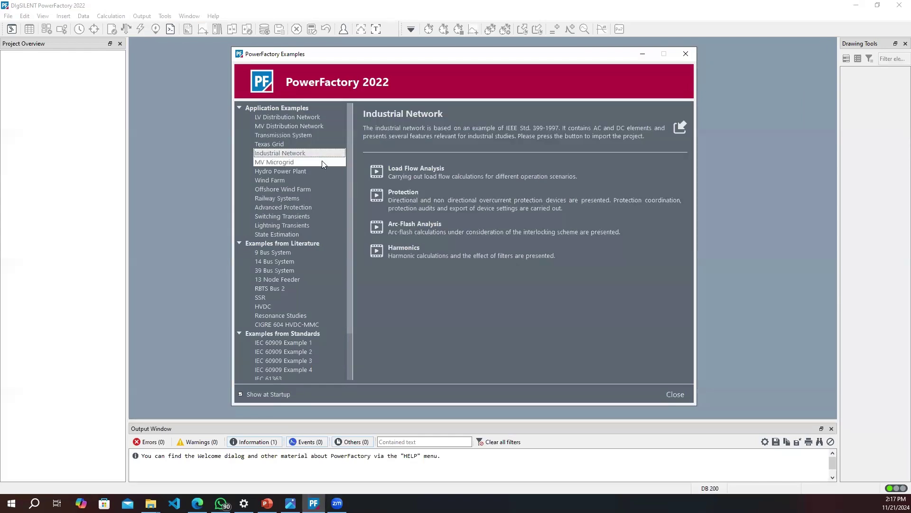
click(322, 161)
click(326, 172)
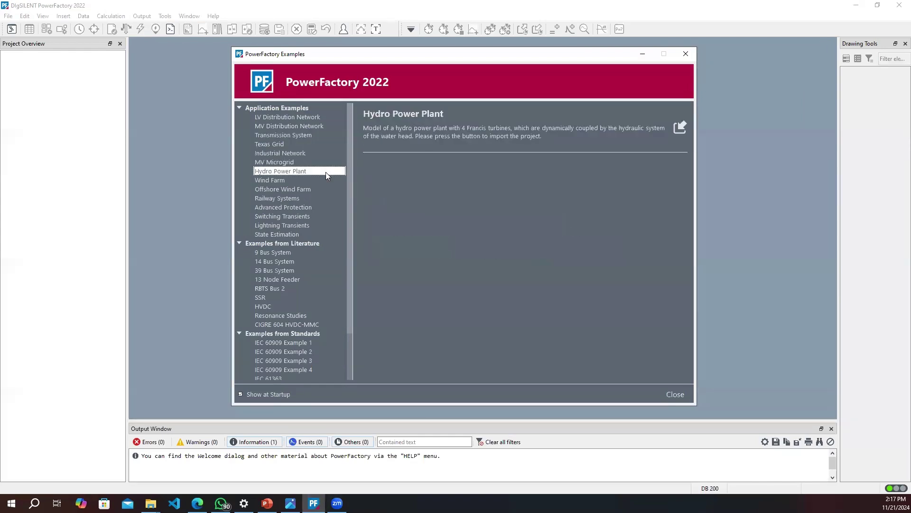
click(311, 197)
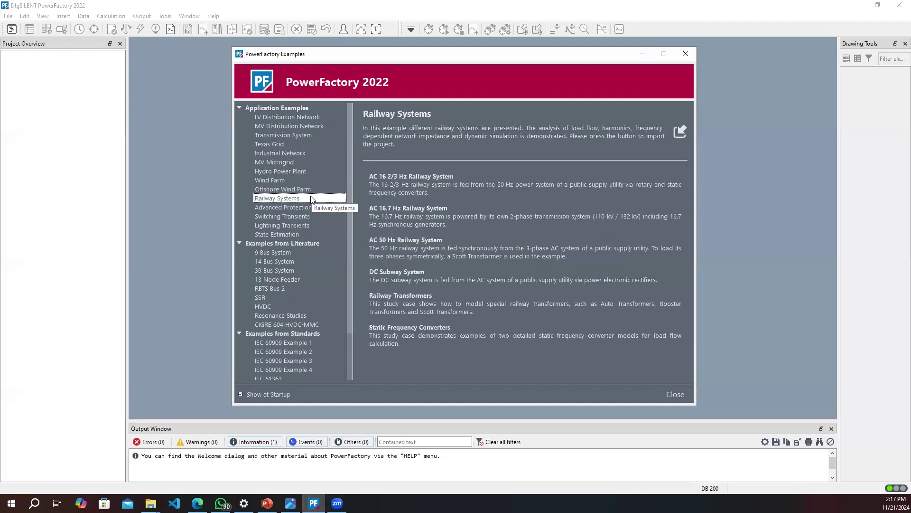
scroll(311, 199, down, 2)
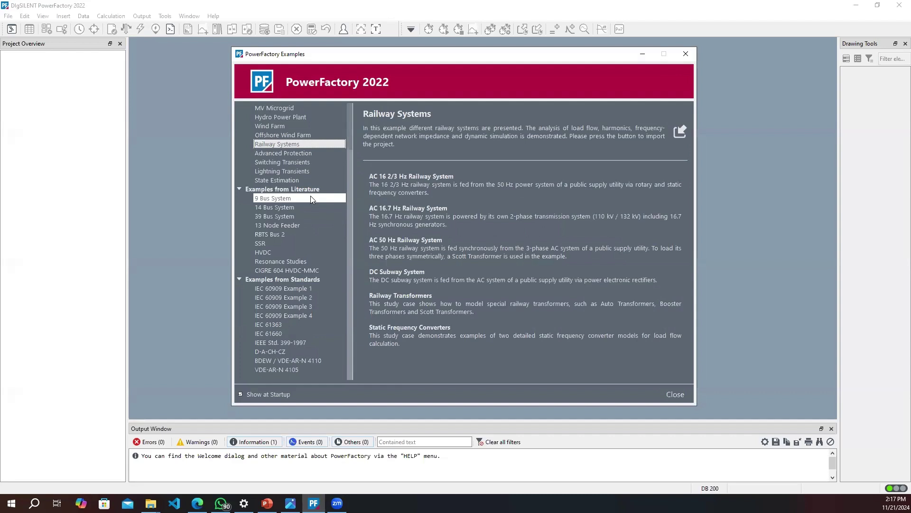
click(682, 57)
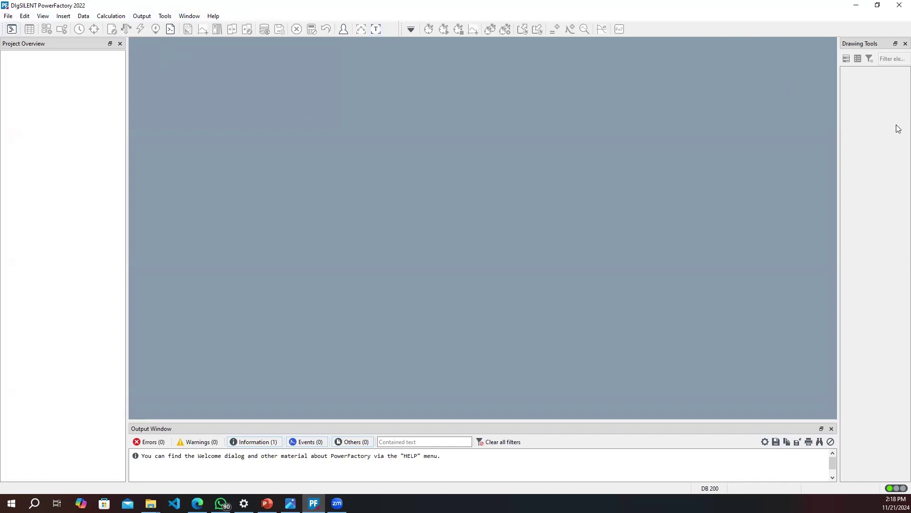
Create a new project named "Learn DIgSILENT-01"
click(5, 17)
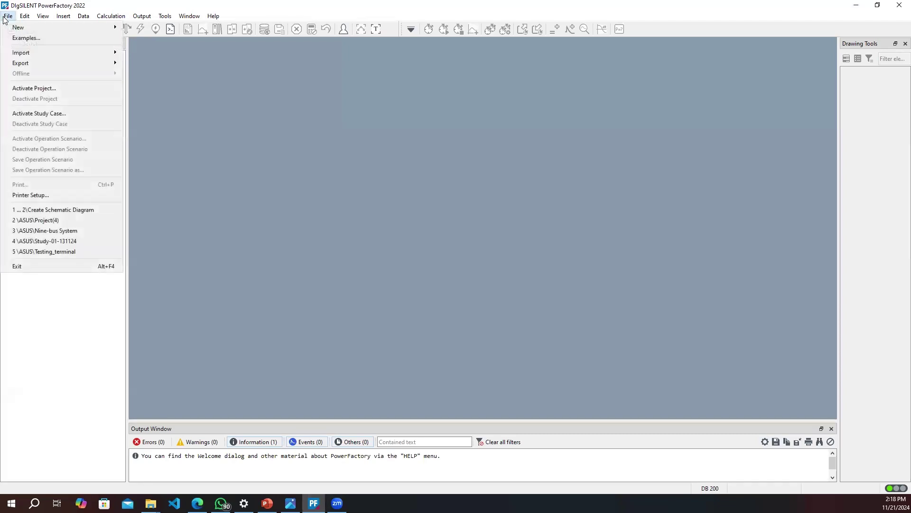
mouse_move(23, 24)
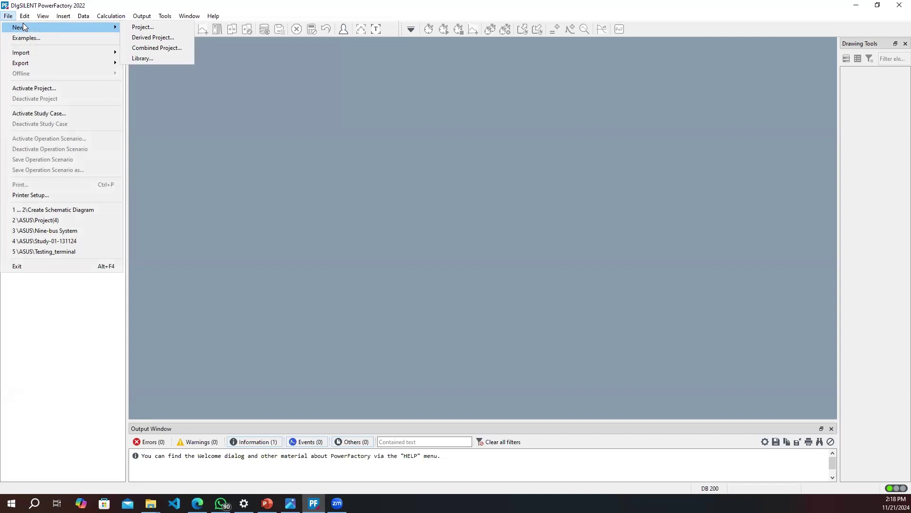
click(154, 28)
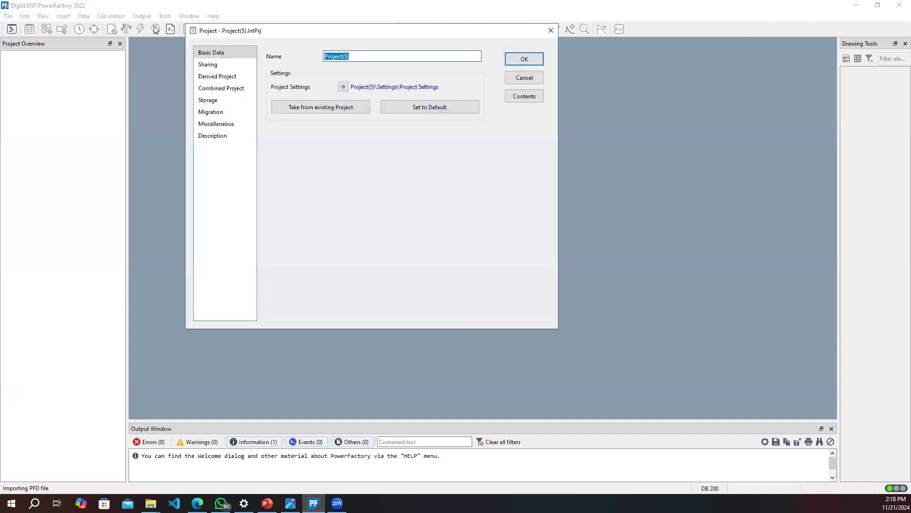
click(385, 56)
double_click(385, 56)
text(Learn)
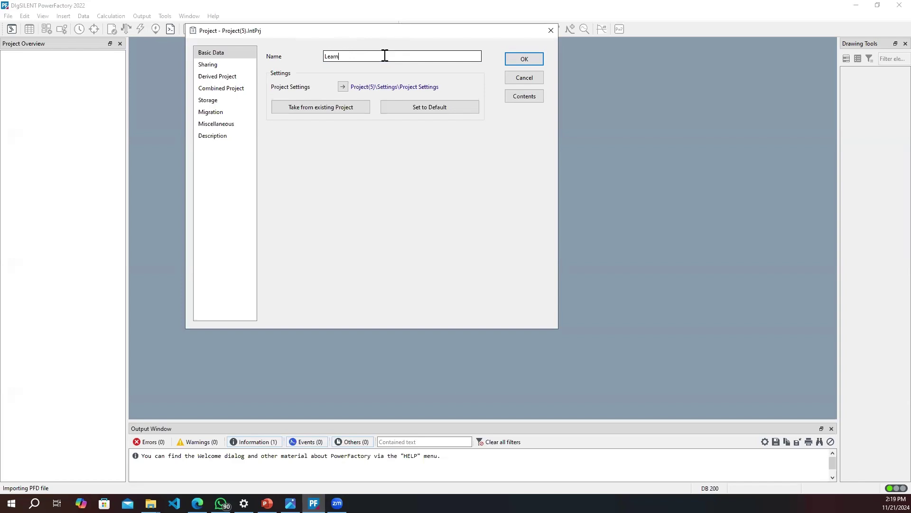
text( DIgSILENT-01)
click(413, 170)
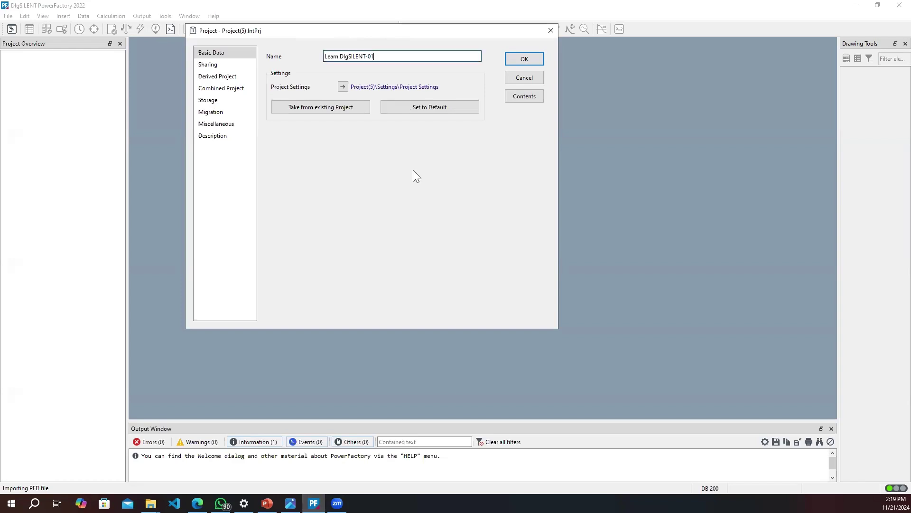
click(219, 64)
click(217, 51)
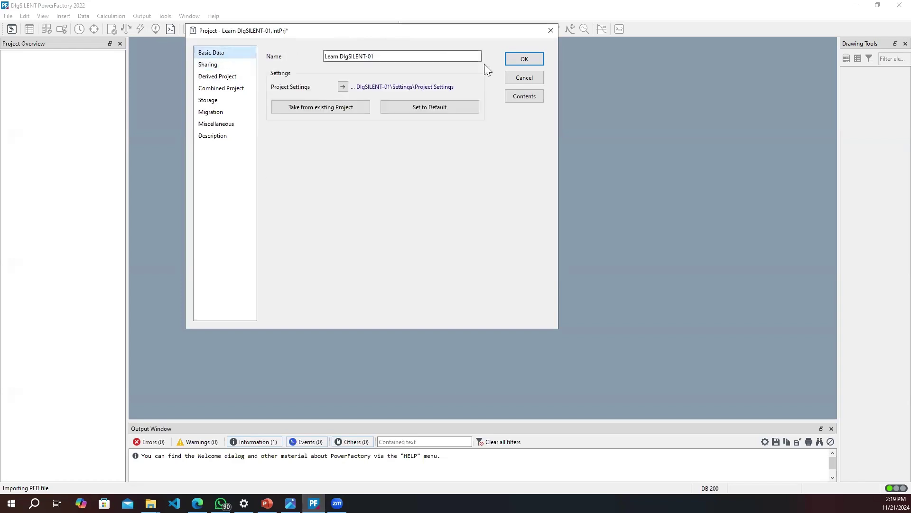
click(510, 61)
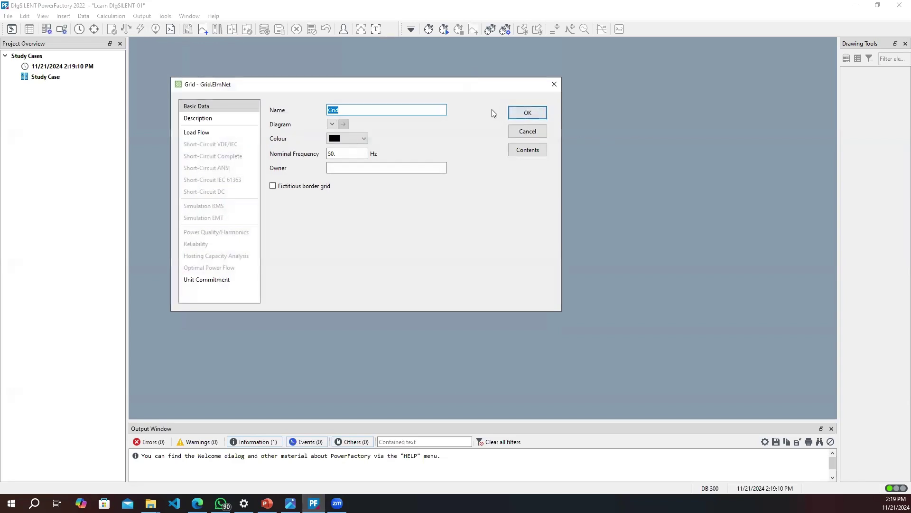
Name the new project's grid "Grid-01"
click(401, 111)
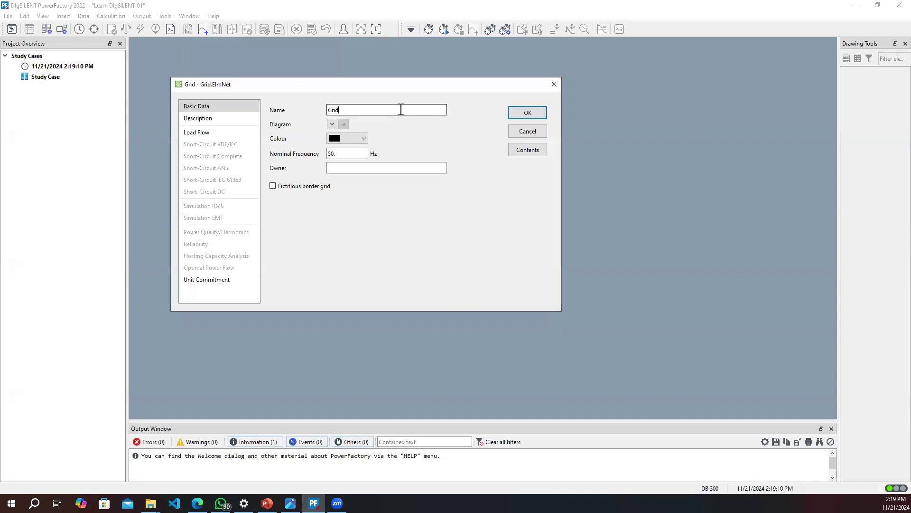
double_click(402, 109)
click(405, 115)
double_click(395, 106)
click(394, 105)
text(-01)
Check the grid's available colours and nominal frequency setting, and confirm the creation of the grid
click(367, 139)
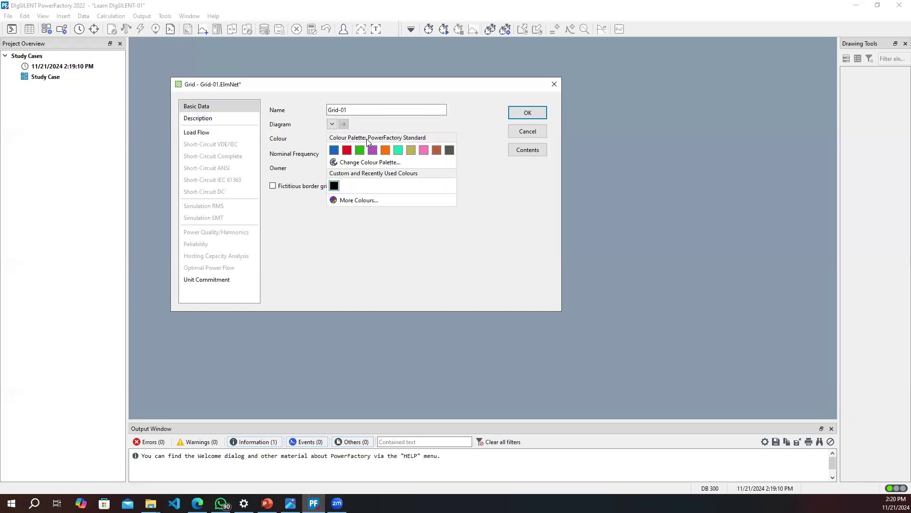
click(383, 126)
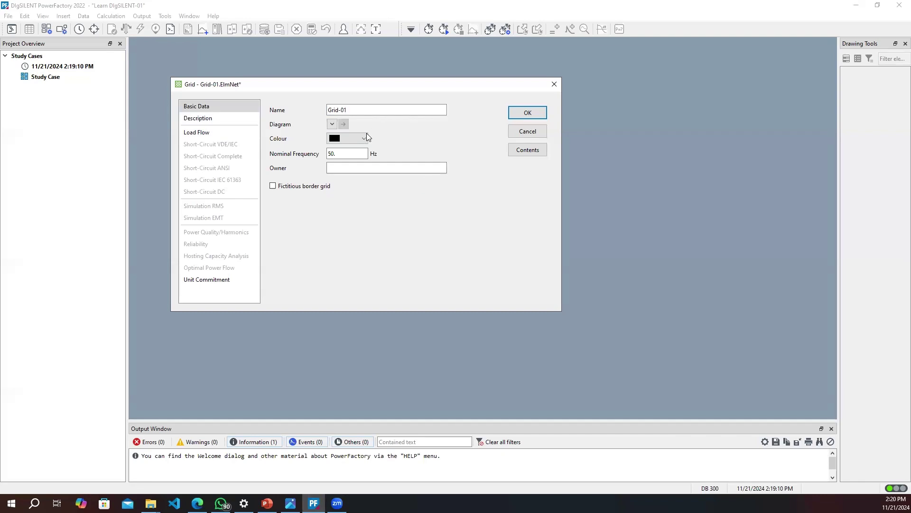
click(366, 135)
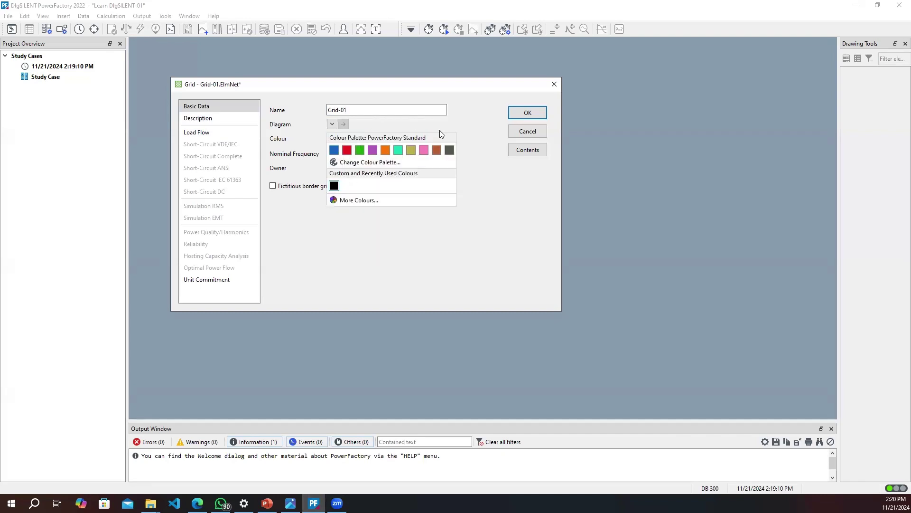
click(437, 128)
double_click(359, 152)
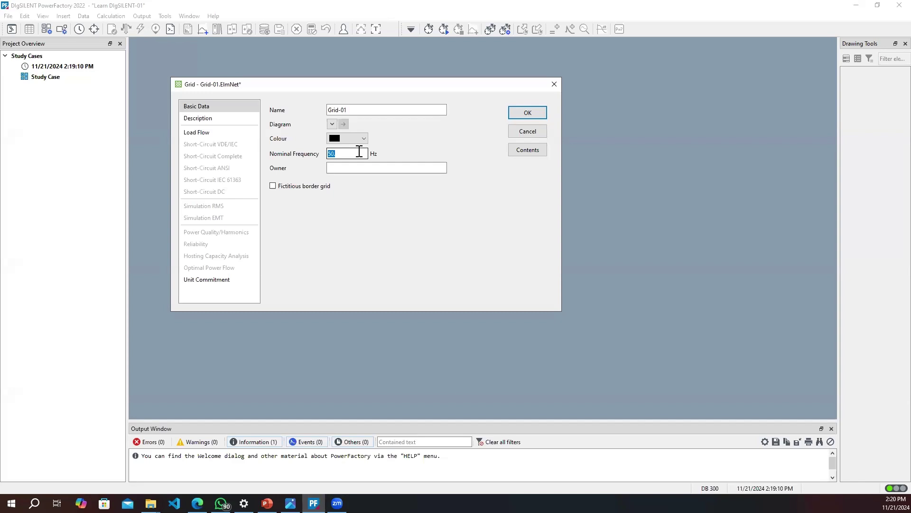
click(350, 152)
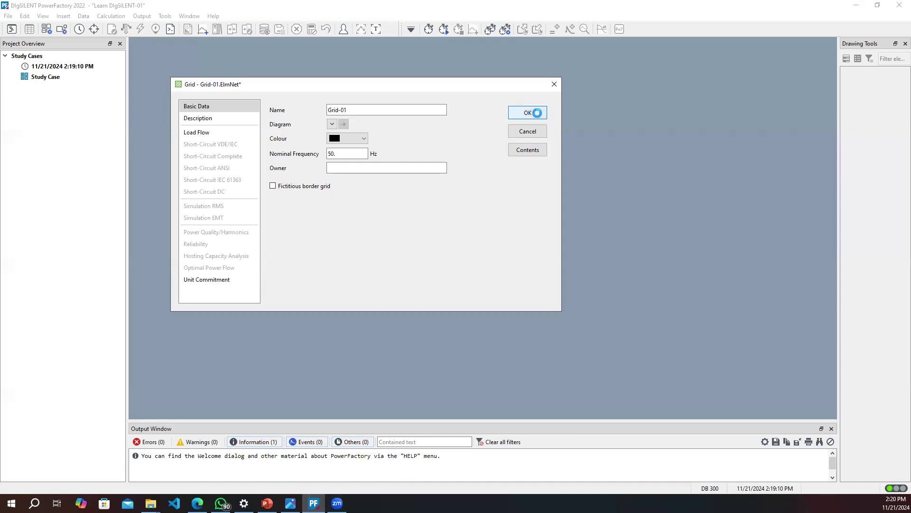
click(537, 114)
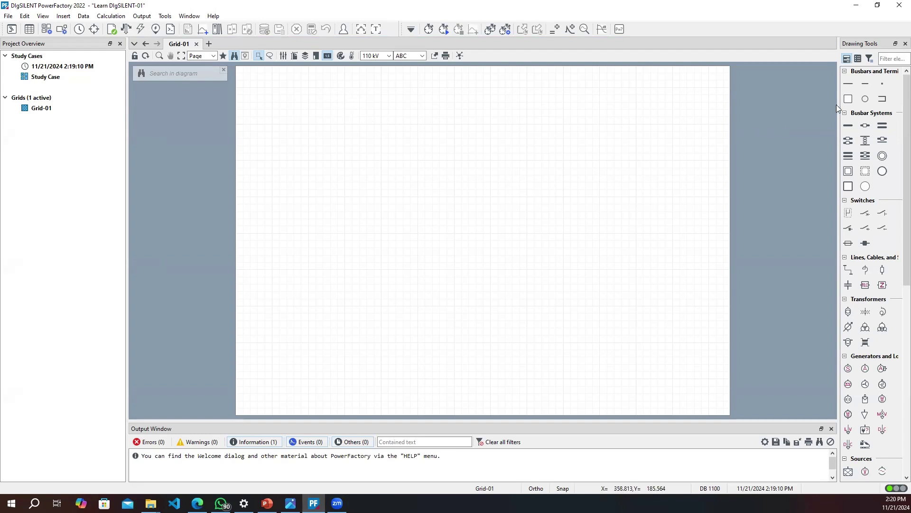
Widen the drawing tools area and look through its element categories from busbars down to annotations
mouse_move(843, 111)
mouse_down()
mouse_move(783, 98)
mouse_move(752, 104)
mouse_up()
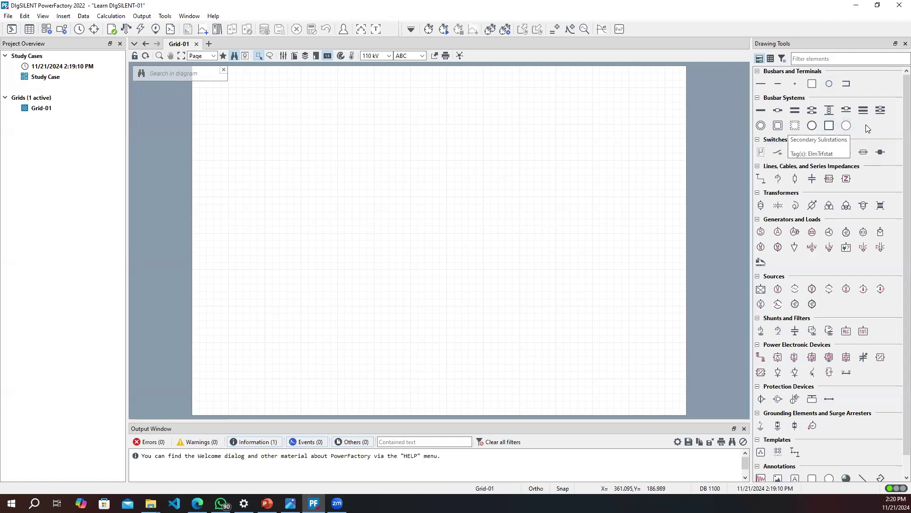
scroll(870, 143, down, 1)
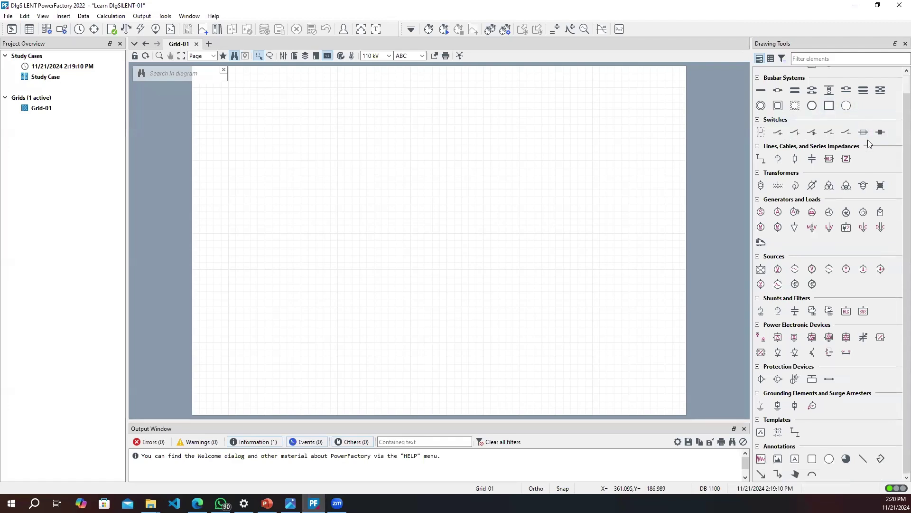
scroll(869, 143, up, 1)
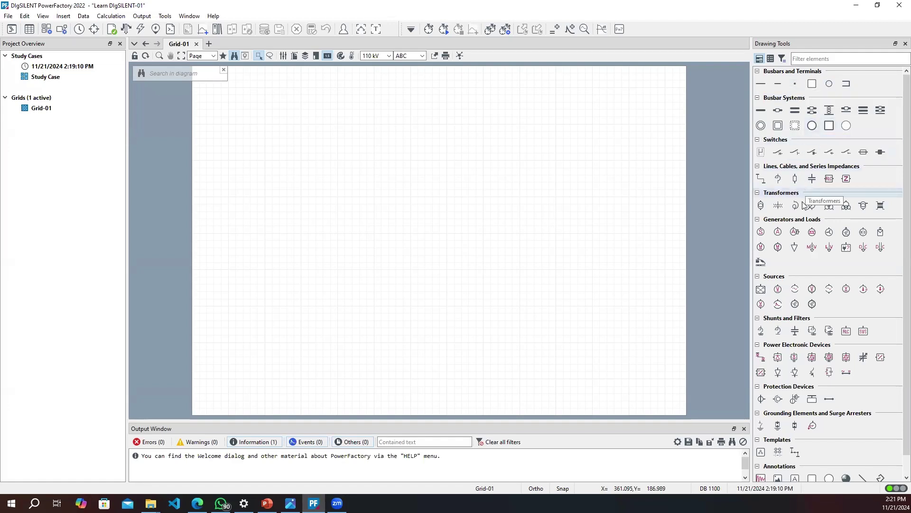
scroll(830, 252, down, 1)
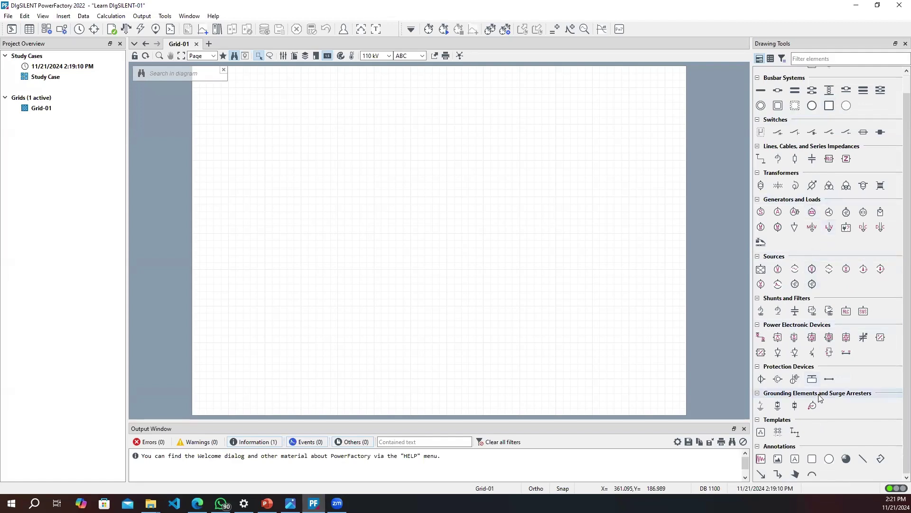
scroll(818, 398, up, 1)
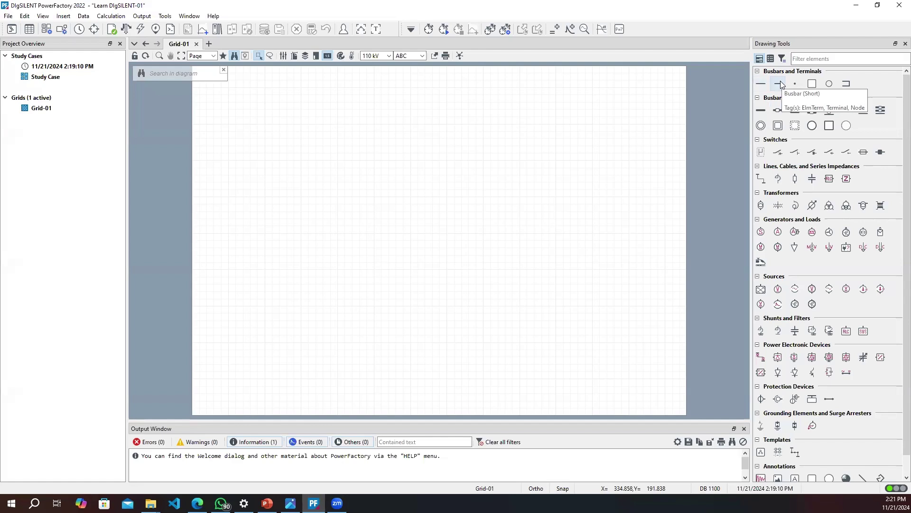
Place three long busbars side by side in a horizontal row near the upper edge of the Grid-01 diagram
click(764, 86)
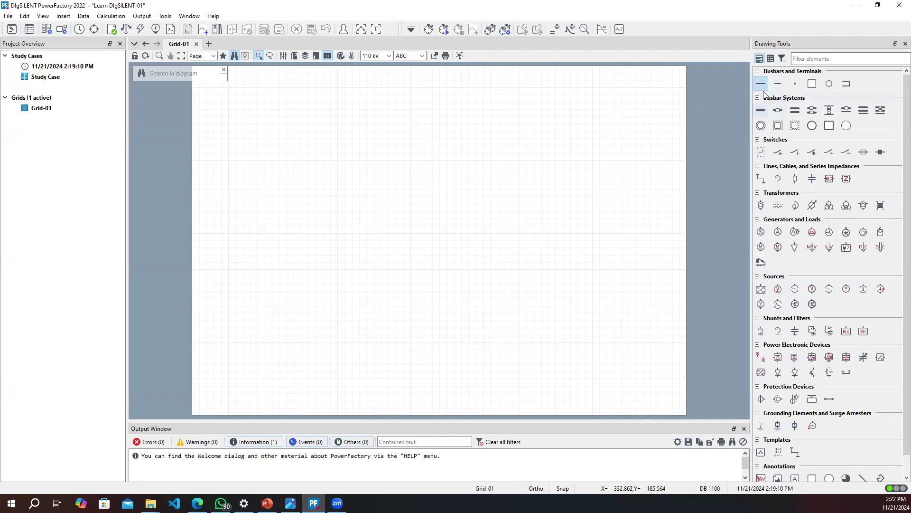
click(279, 116)
click(436, 122)
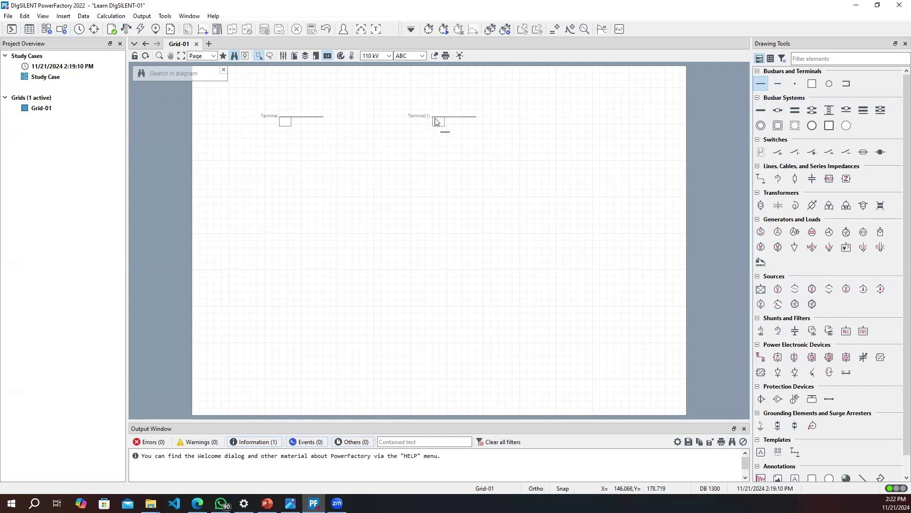
click(561, 121)
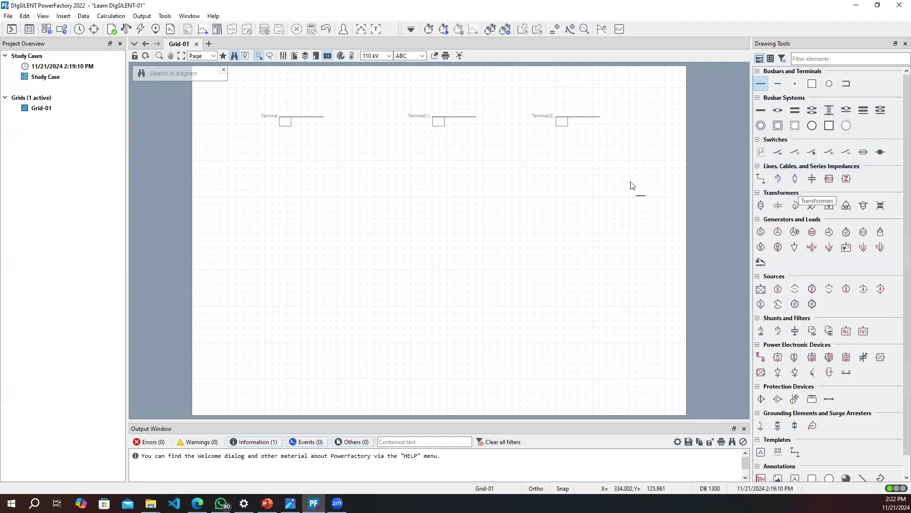
key(Escape)
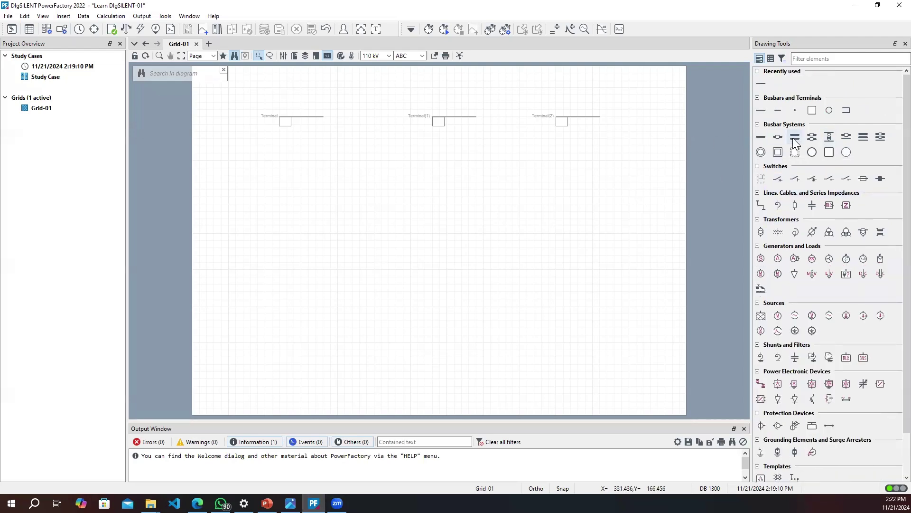
click(761, 231)
key(Escape)
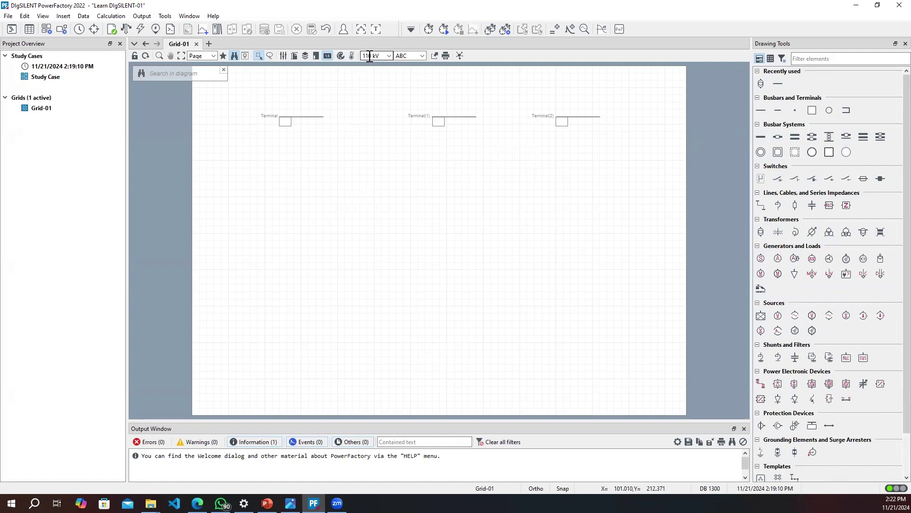
Check the diagram's default voltage level and the nominal line-to-line voltage of the first two busbars
click(388, 96)
click(389, 56)
click(376, 64)
double_click(305, 117)
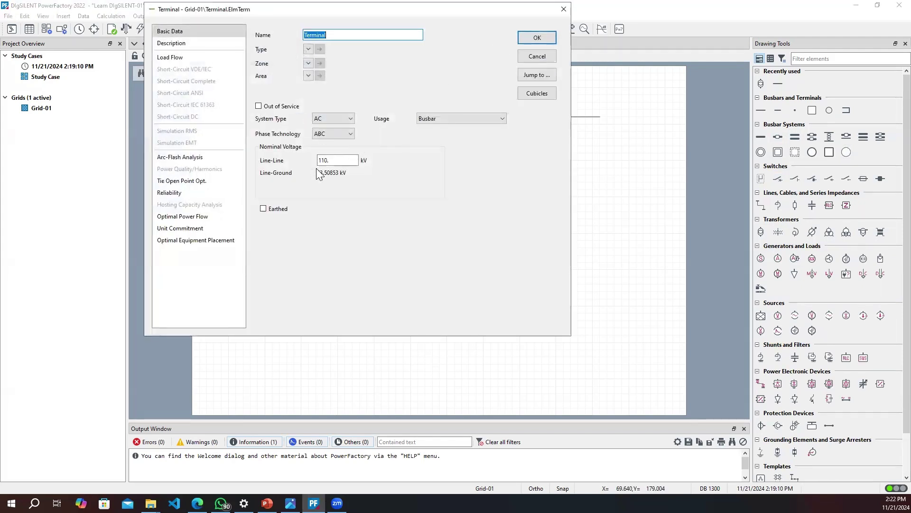
click(342, 161)
click(564, 9)
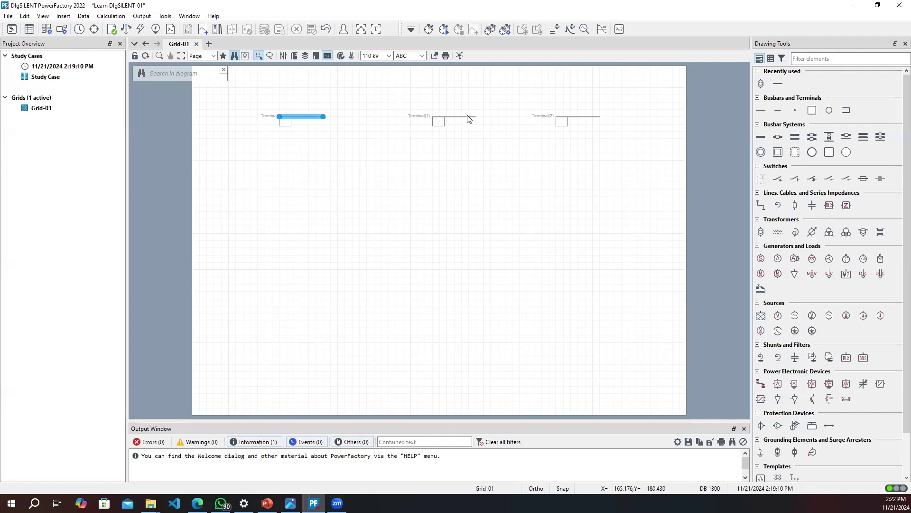
double_click(469, 117)
click(564, 9)
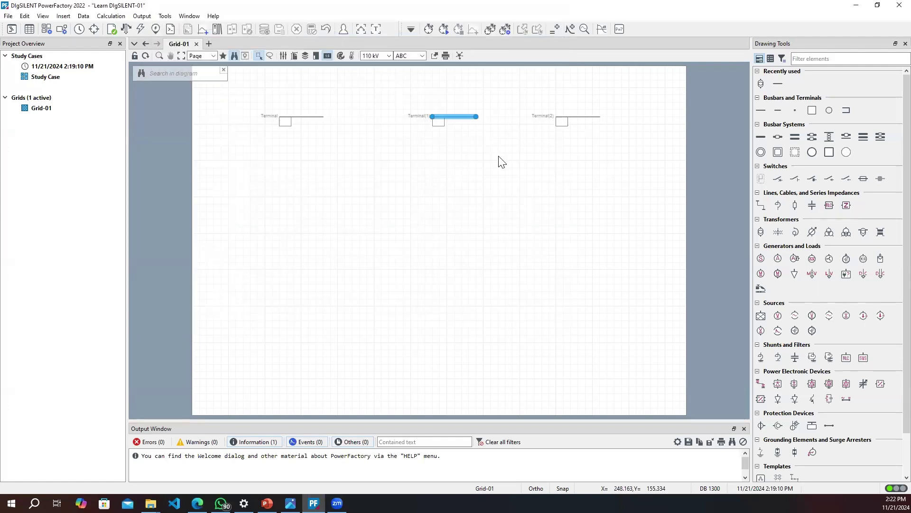
click(425, 211)
Set the diagram's default voltage level for new elements to 150 kV
drag(380, 56, 374, 56)
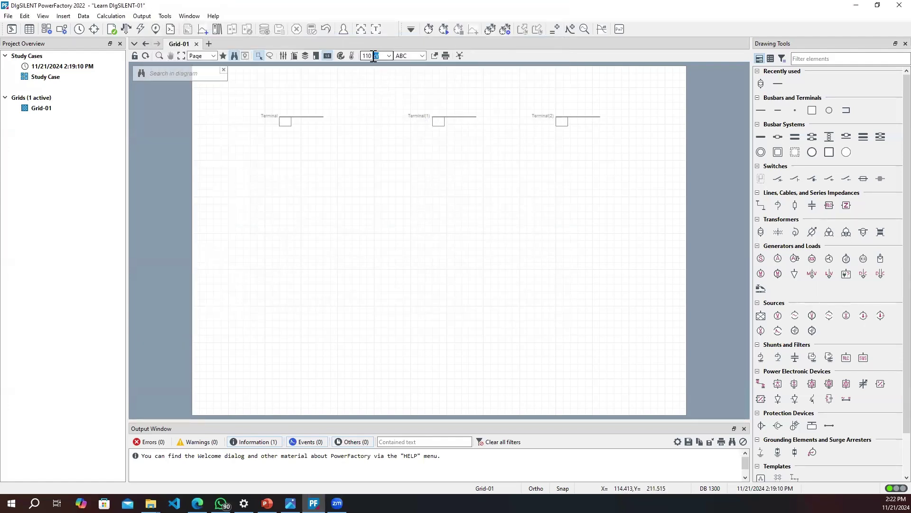
click(374, 56)
key(BackSpace)
key(BackSpace)
text(1)
Place two busbars side by side in a second row below the first busbar
click(778, 84)
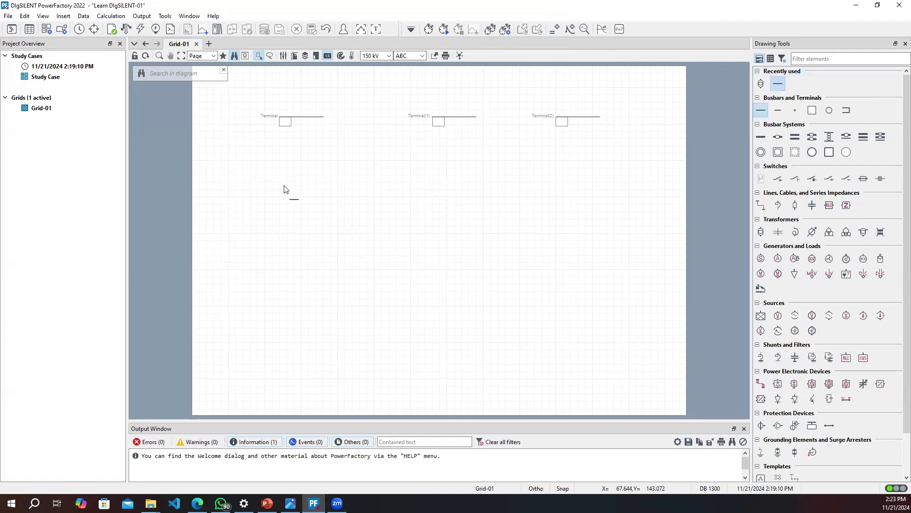
click(271, 190)
click(352, 193)
key(Escape)
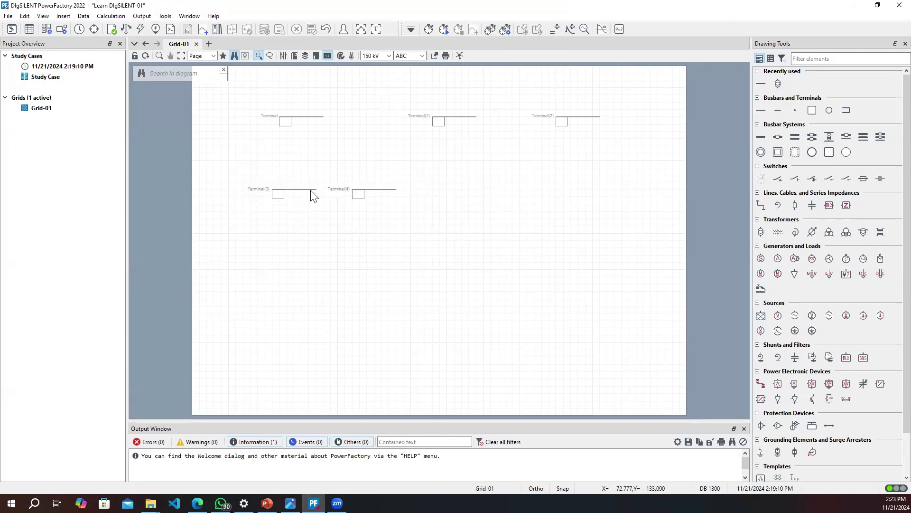
Check the nominal voltage of the second row's first busbar, and delete both busbars in that row
double_click(309, 190)
click(338, 161)
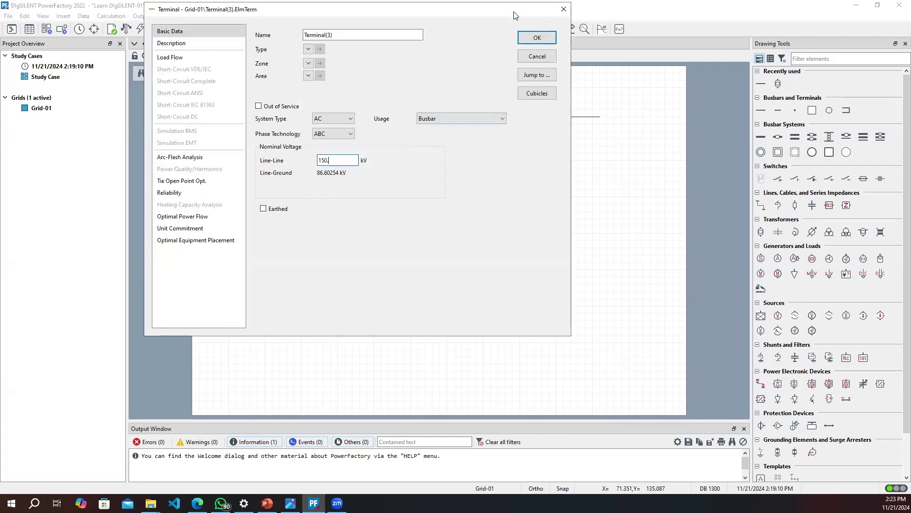
click(569, 6)
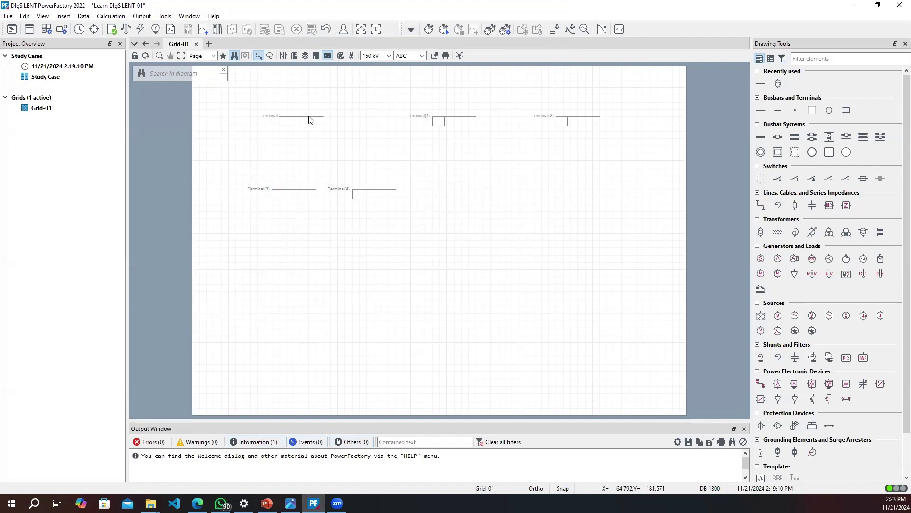
drag(458, 240, 252, 171)
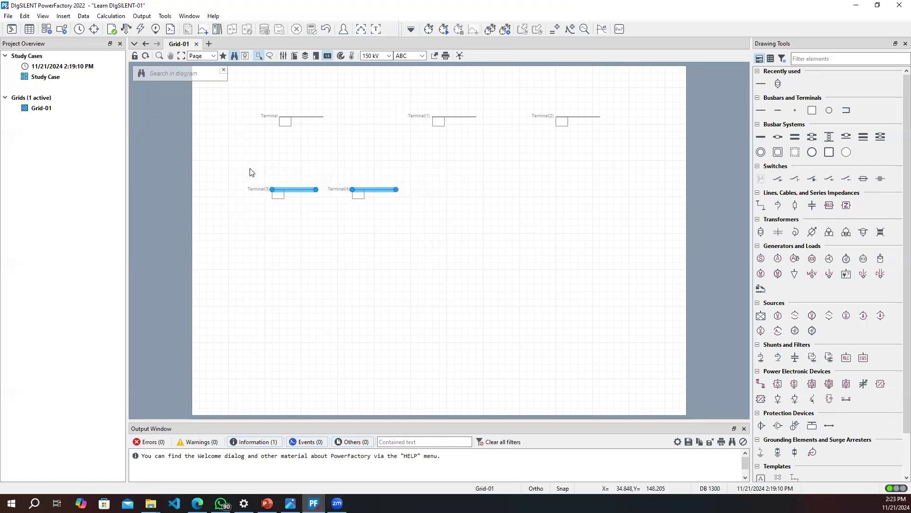
key(Delete)
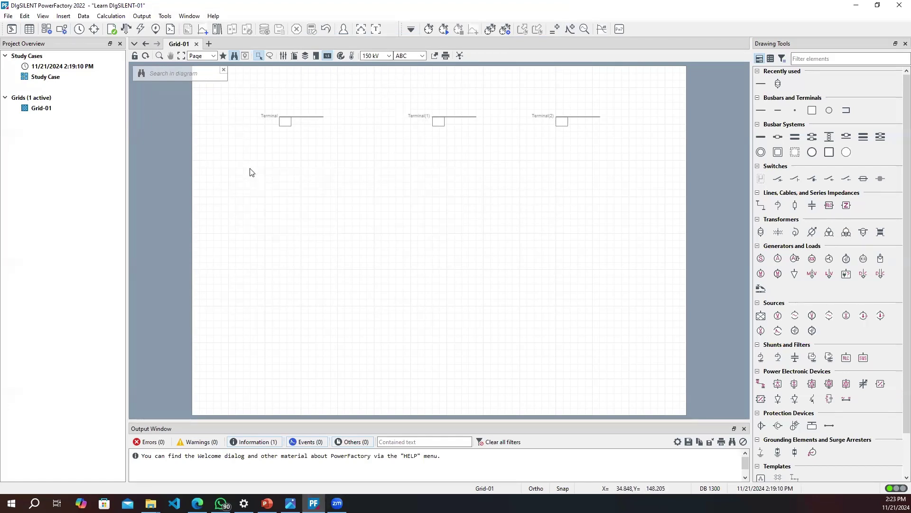
Set the line-to-line nominal voltage of the busbar named Terminal to 150 kV
double_click(307, 116)
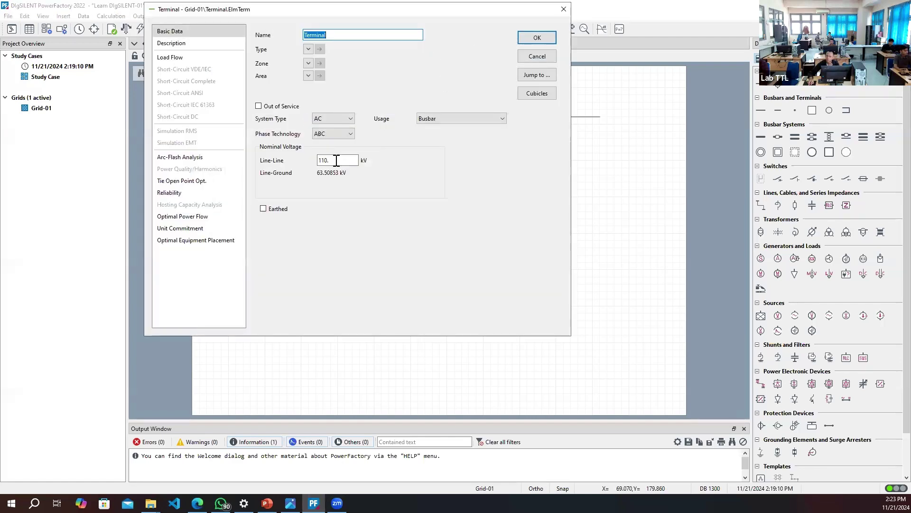
key(Return)
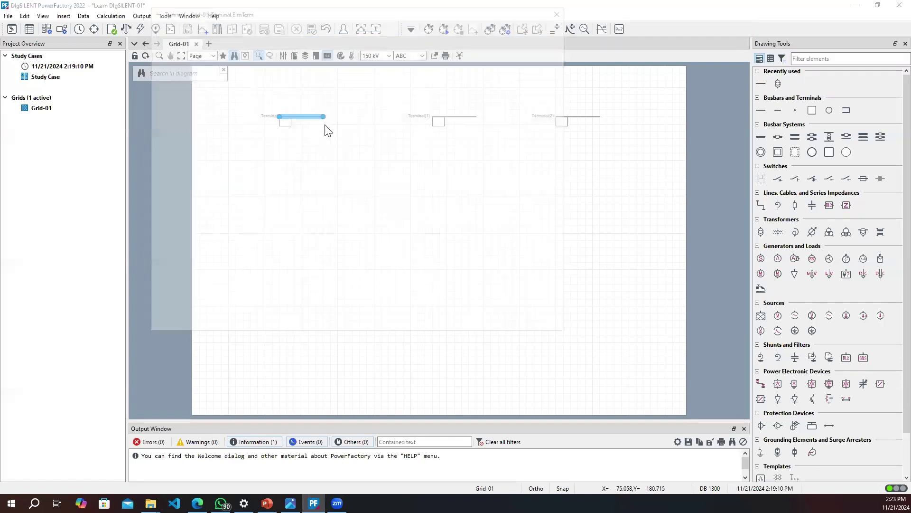
double_click(350, 160)
text(150)
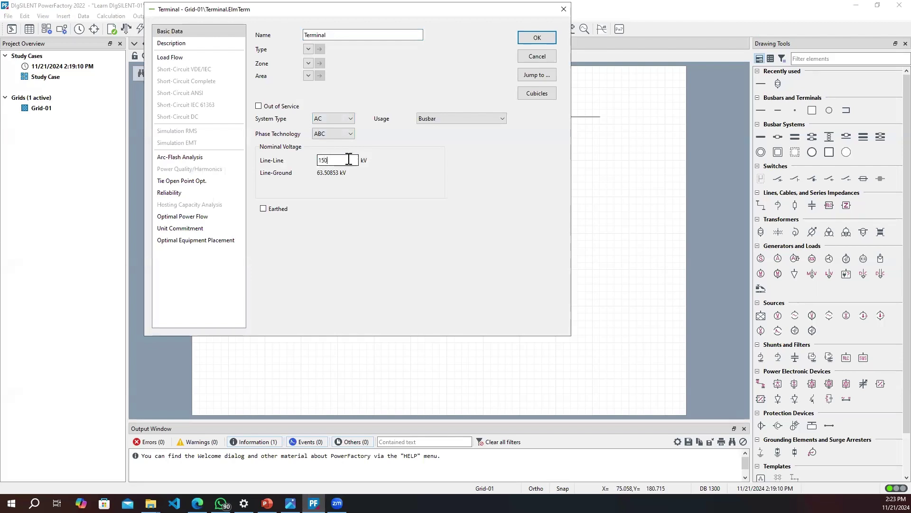
key(Return)
click(425, 177)
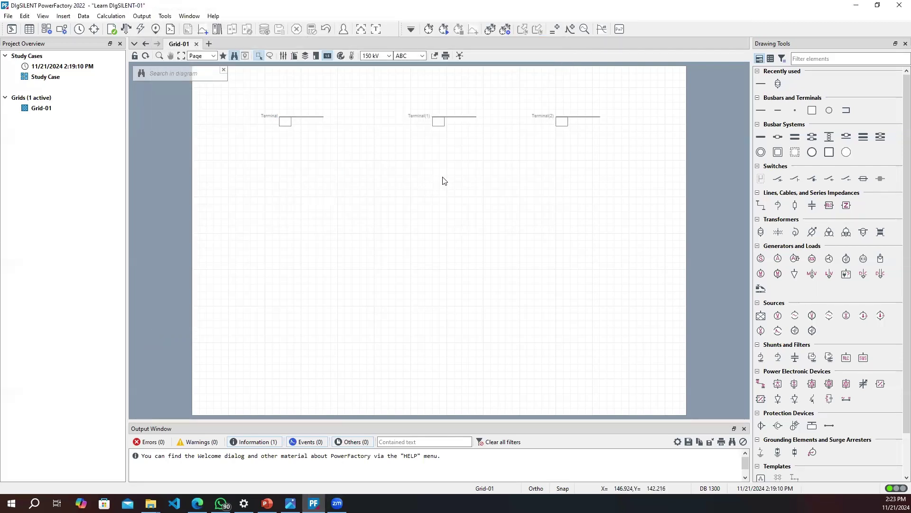
Delete the busbars Terminal(1) and Terminal(2), keeping only the first one in the diagram
click(388, 56)
drag(603, 192, 418, 89)
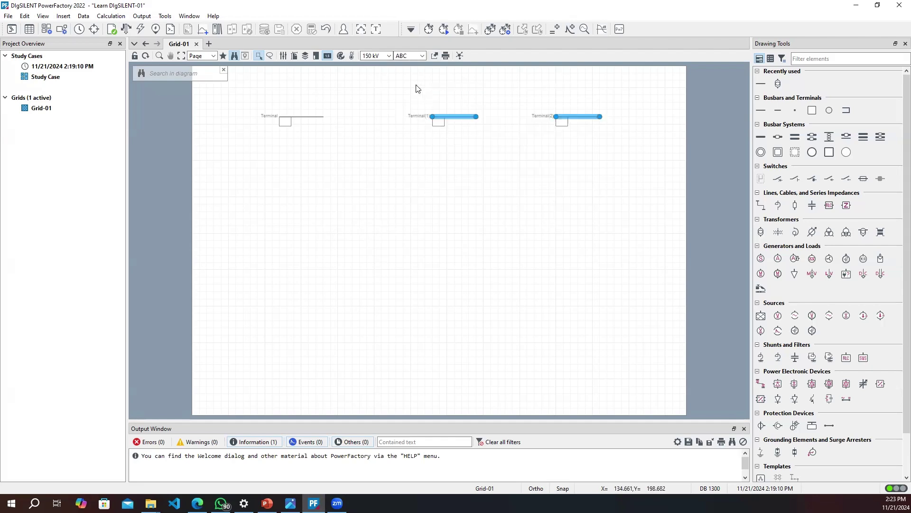
key(Delete)
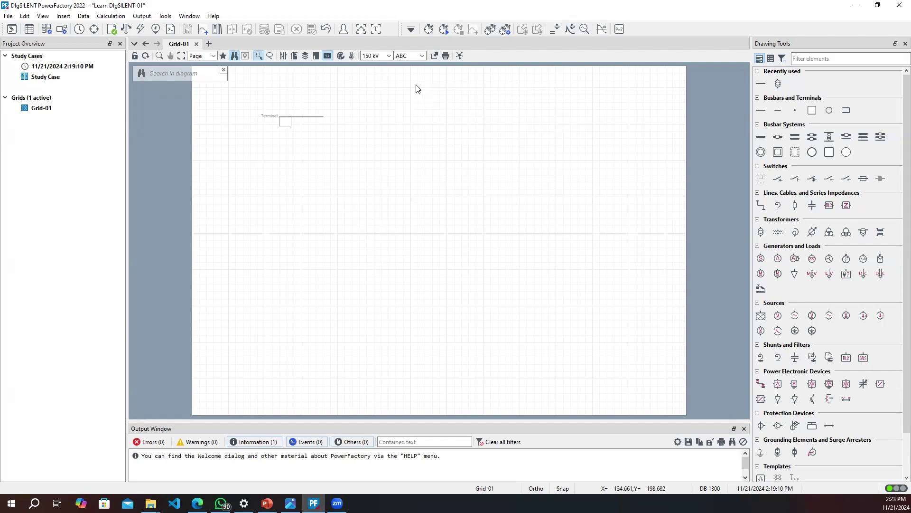
Set the remaining busbar's line-to-line nominal voltage to 13 kV and rename it "Terminal-01"
click(313, 122)
double_click(312, 115)
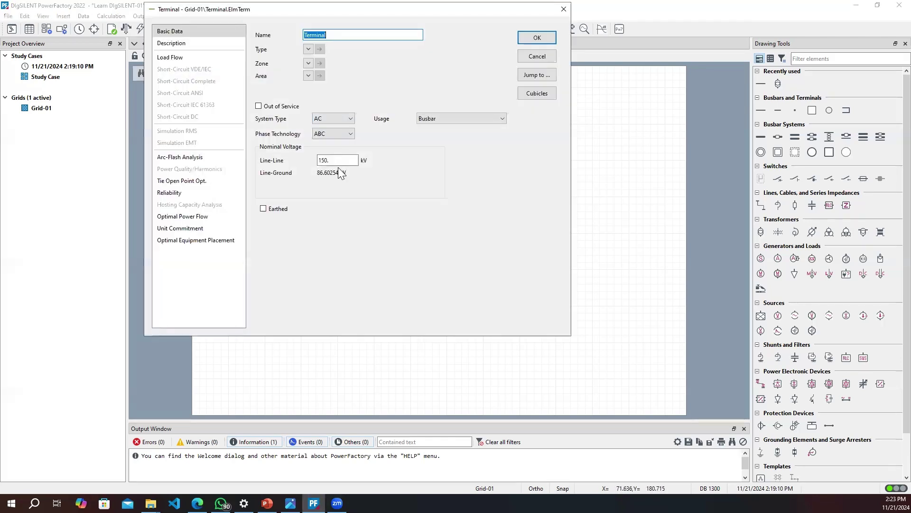
double_click(335, 163)
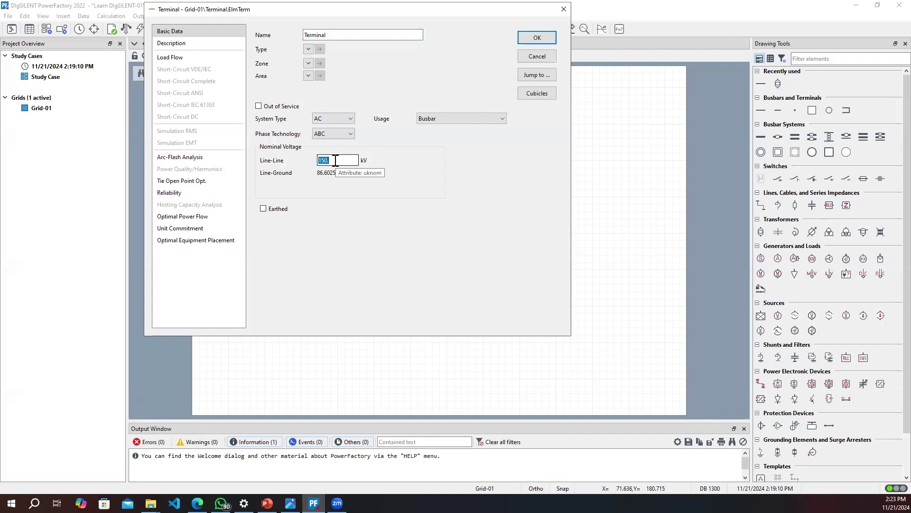
text(1)
click(350, 29)
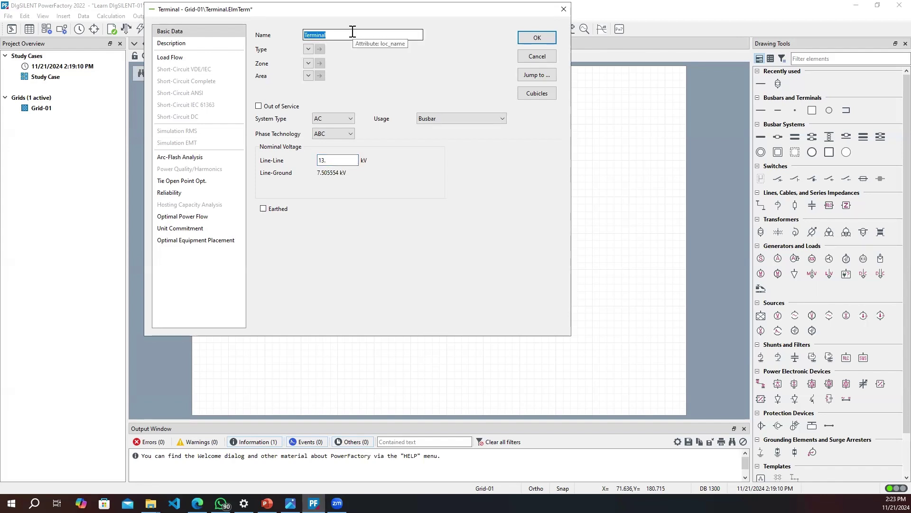
click(353, 32)
key(Tab)
Browse the project's equipment types and the DIgSILENT Library for a busbar type for Terminal-01
click(309, 49)
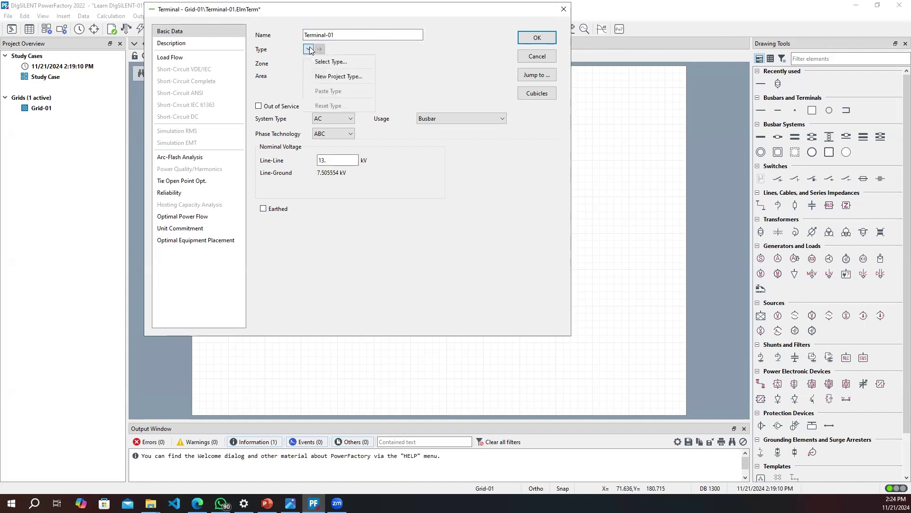
click(419, 57)
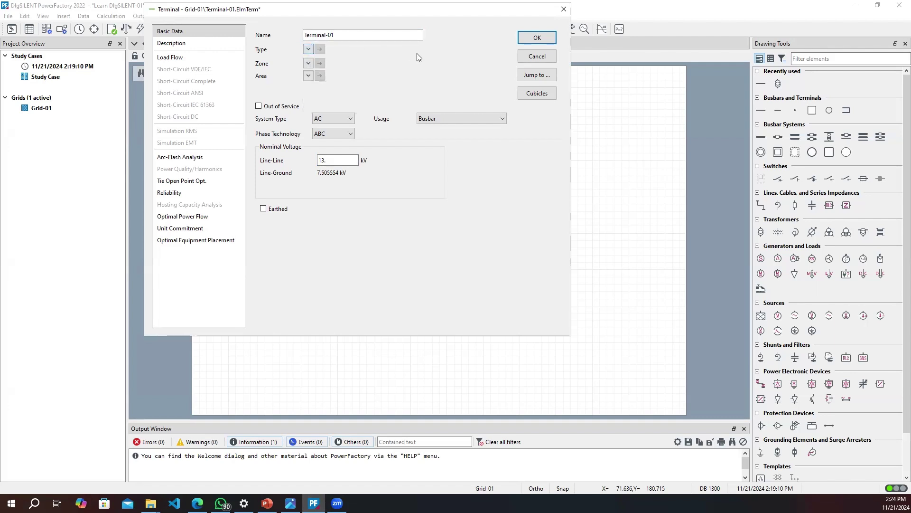
click(308, 50)
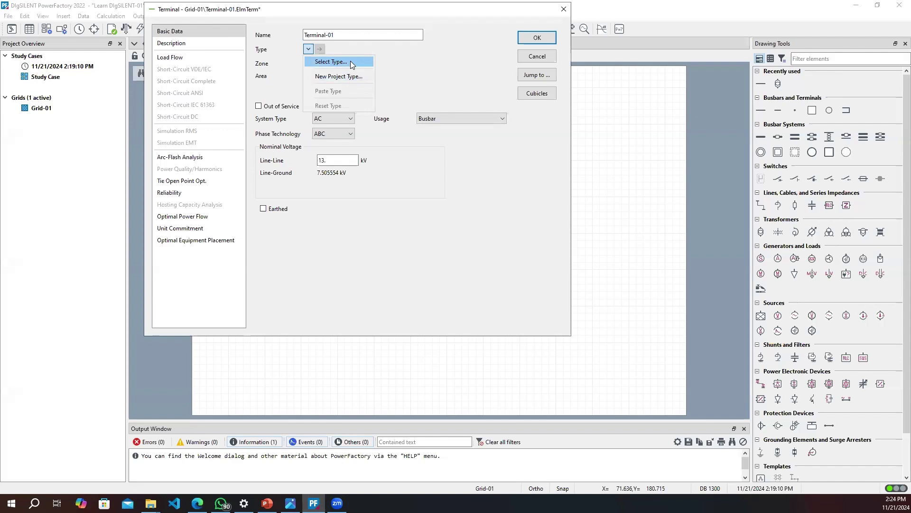
click(350, 61)
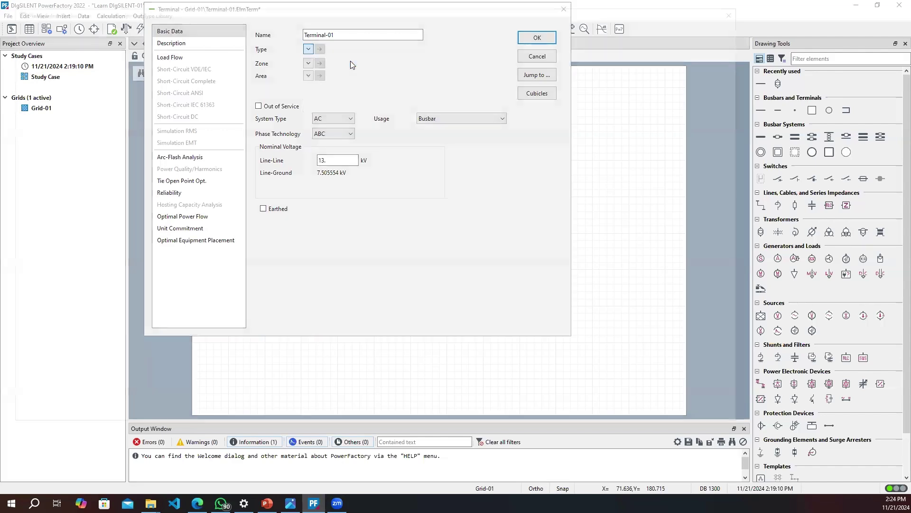
scroll(213, 141, up, 5)
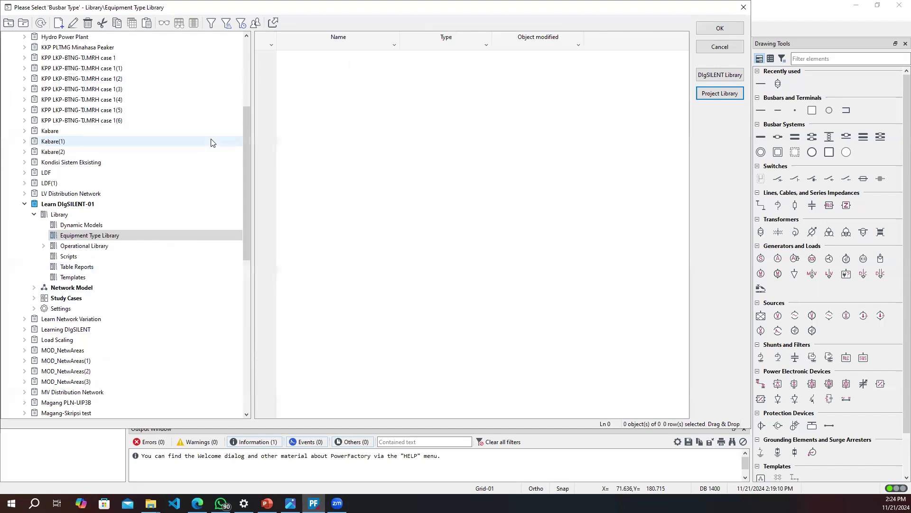
scroll(212, 142, up, 5)
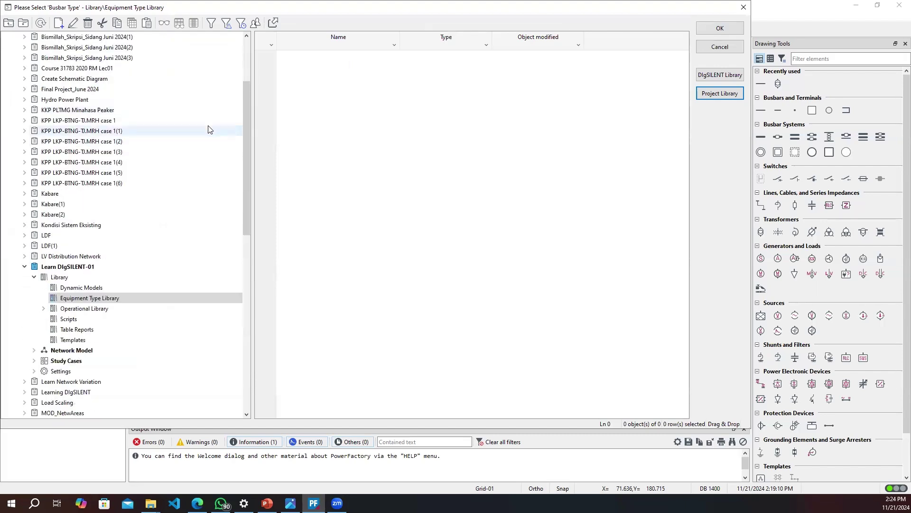
scroll(214, 136, up, 4)
click(138, 68)
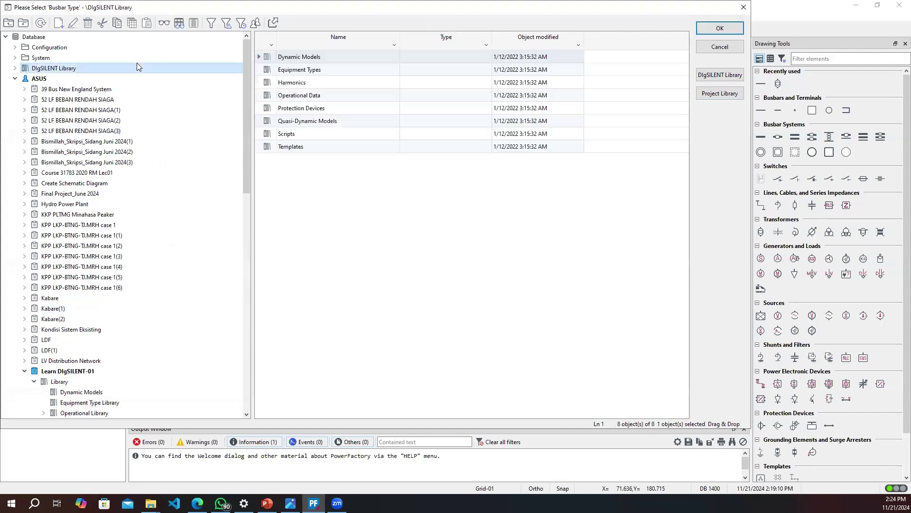
click(744, 7)
Create and assign a new project busbar type named "Busbar TypE 13 Kv" with a 13 kV rated voltage to Terminal-01
click(308, 49)
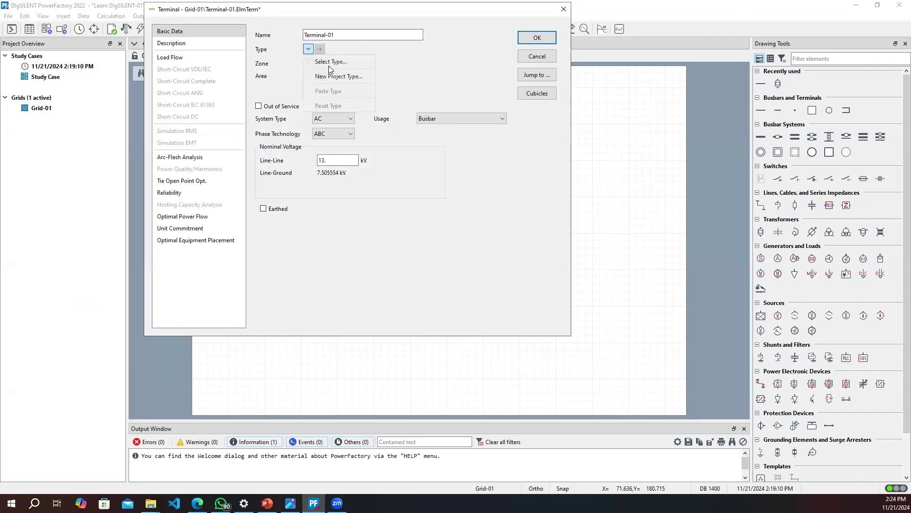
click(351, 79)
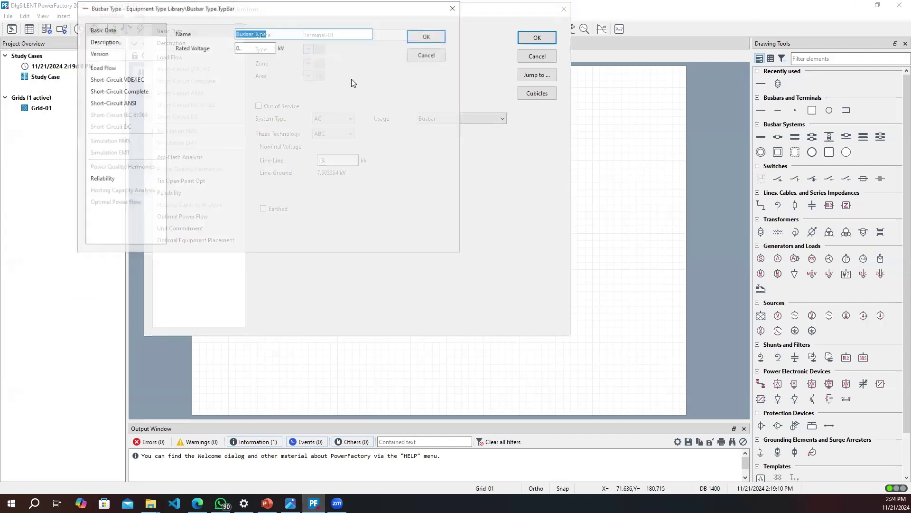
double_click(294, 29)
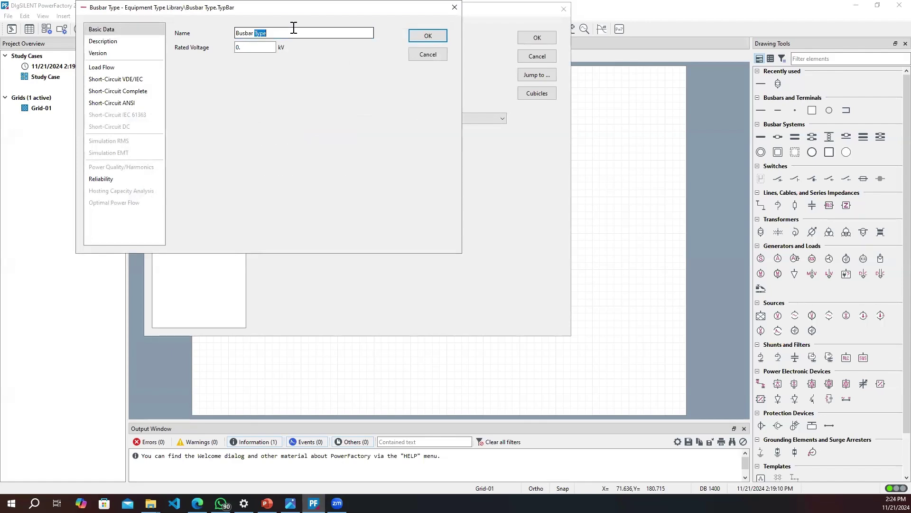
triple_click(294, 30)
click(294, 28)
text(E 13 Kv)
click(256, 47)
key(BackSpace)
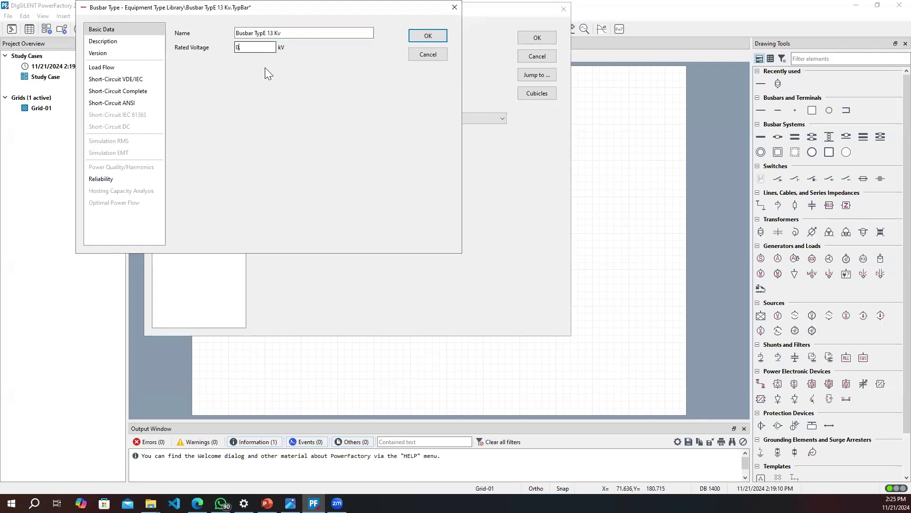
text(13.)
click(428, 36)
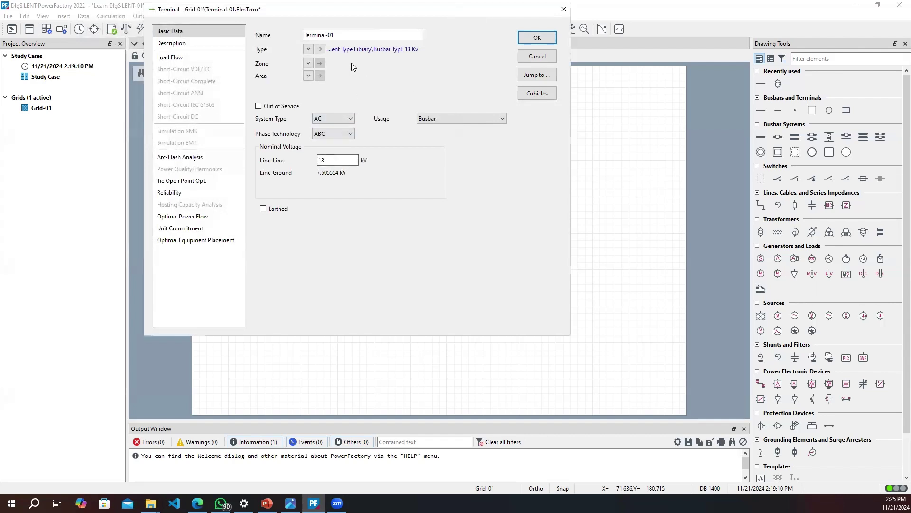
click(537, 37)
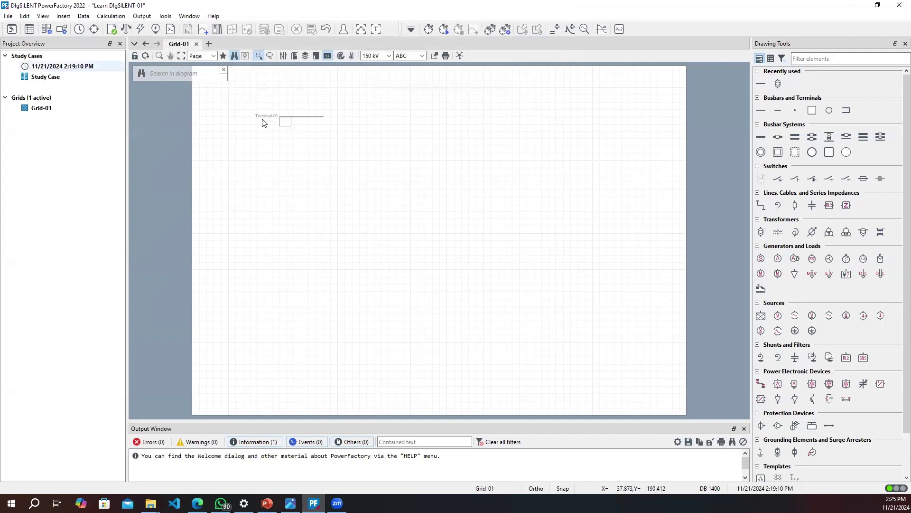
Place one more long busbar in the diagram, below and well to the right of Terminal-01
click(761, 84)
click(501, 211)
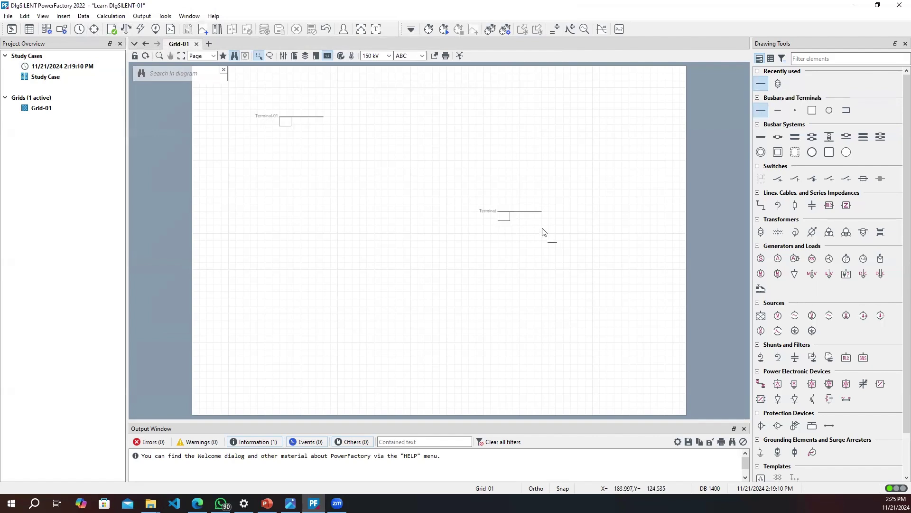
key(Escape)
Assign the existing project type "Busbar TypE 13 Kv" to the newly placed busbar
double_click(524, 210)
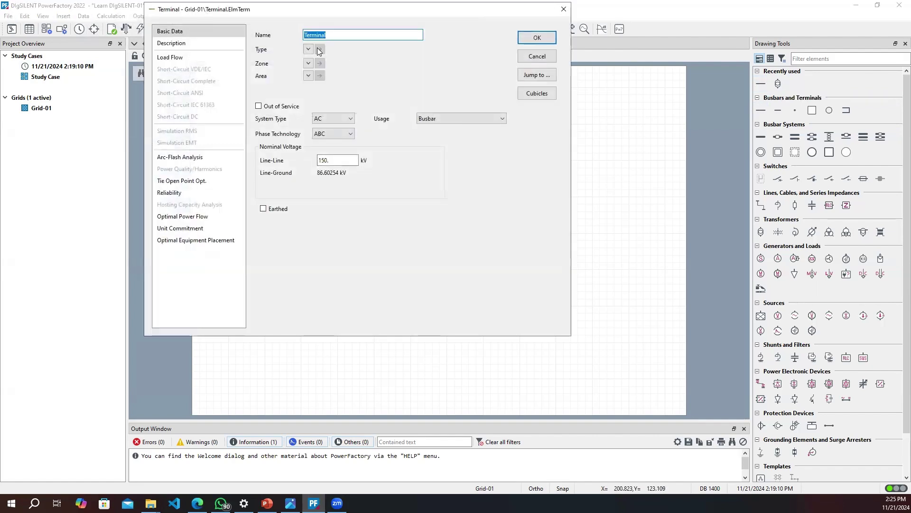
click(308, 49)
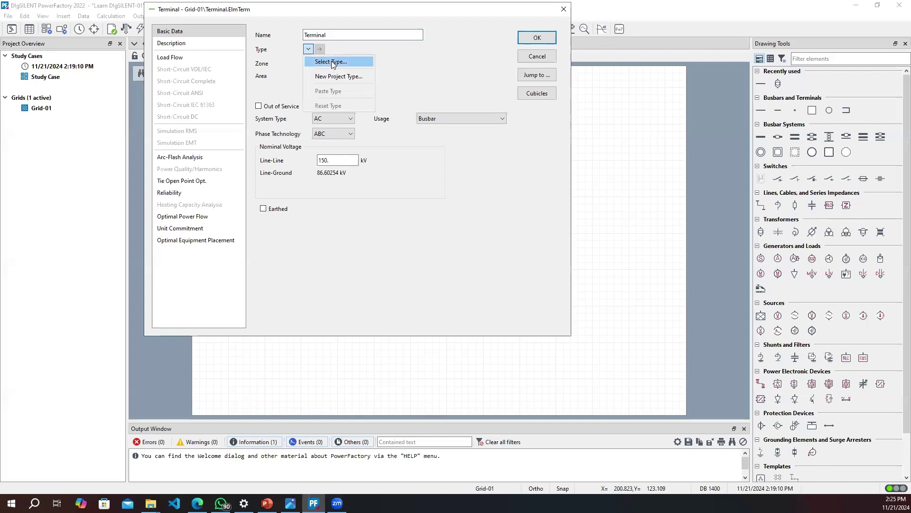
click(332, 62)
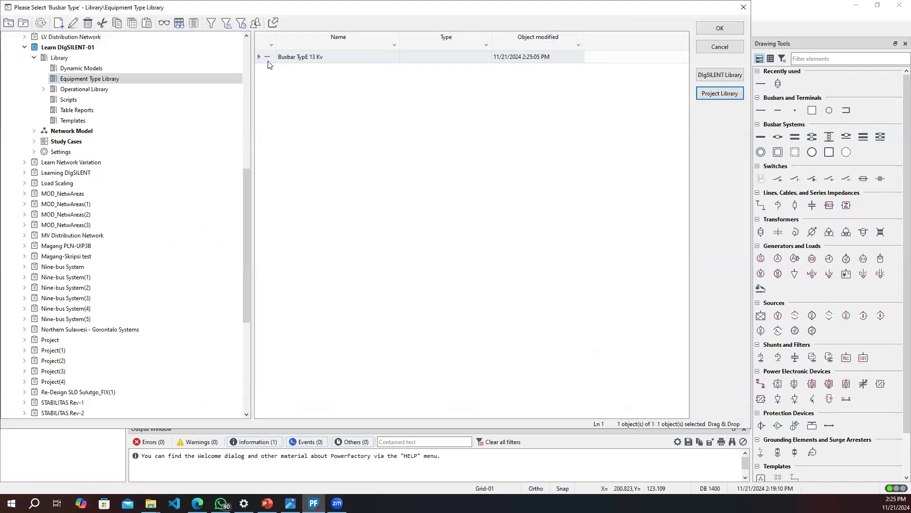
click(267, 58)
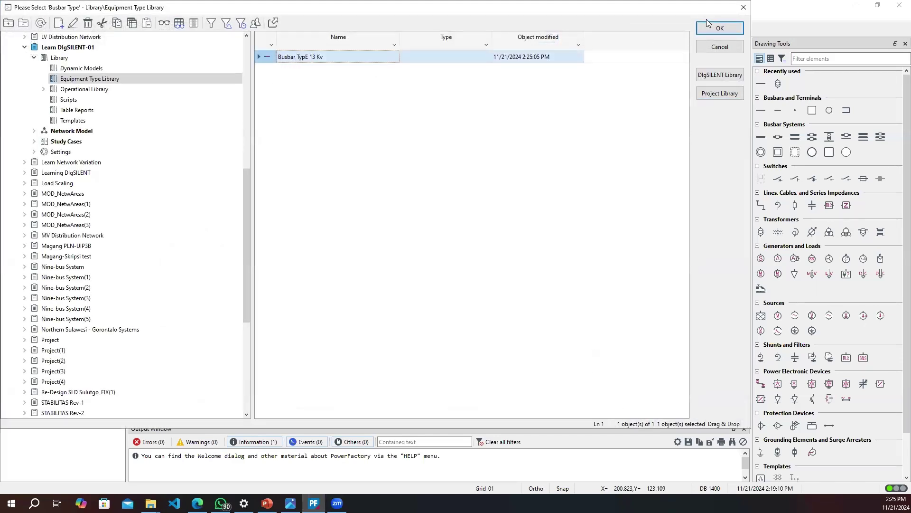
click(717, 28)
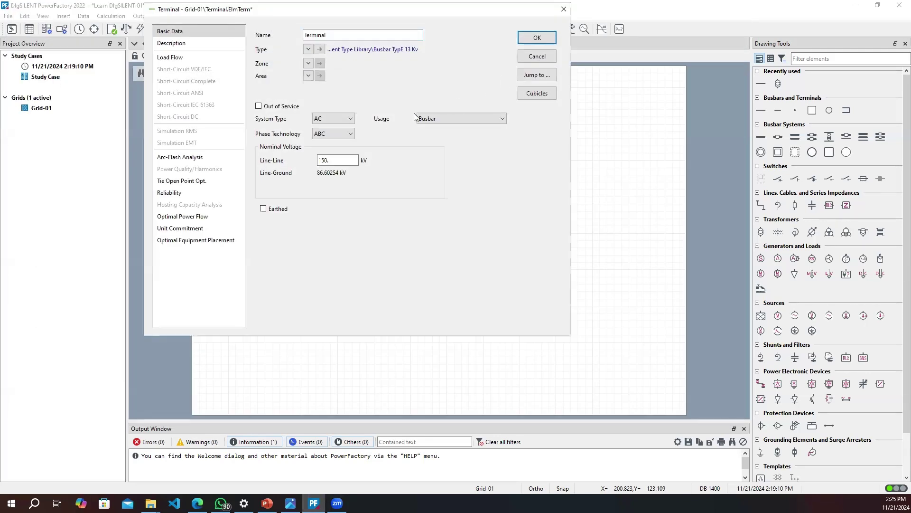
Set the new busbar's line-to-line nominal voltage to 13 kV
click(319, 50)
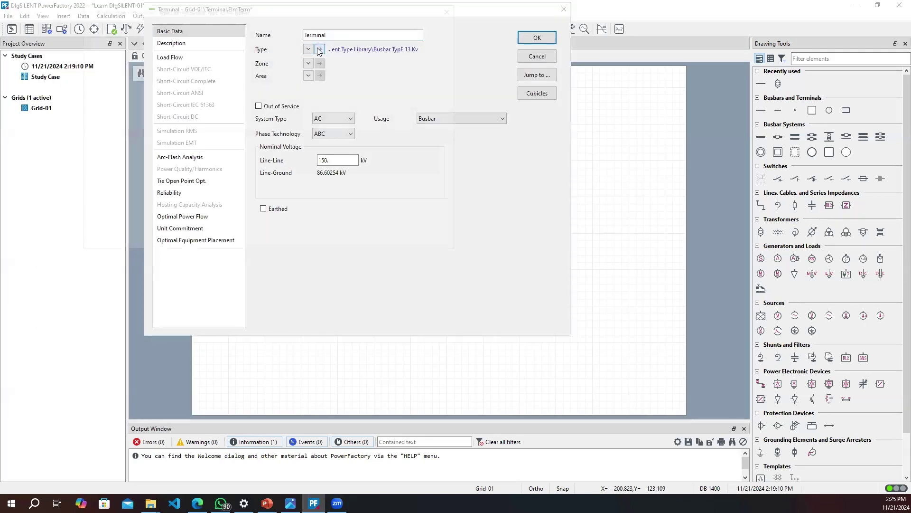
click(455, 9)
click(354, 159)
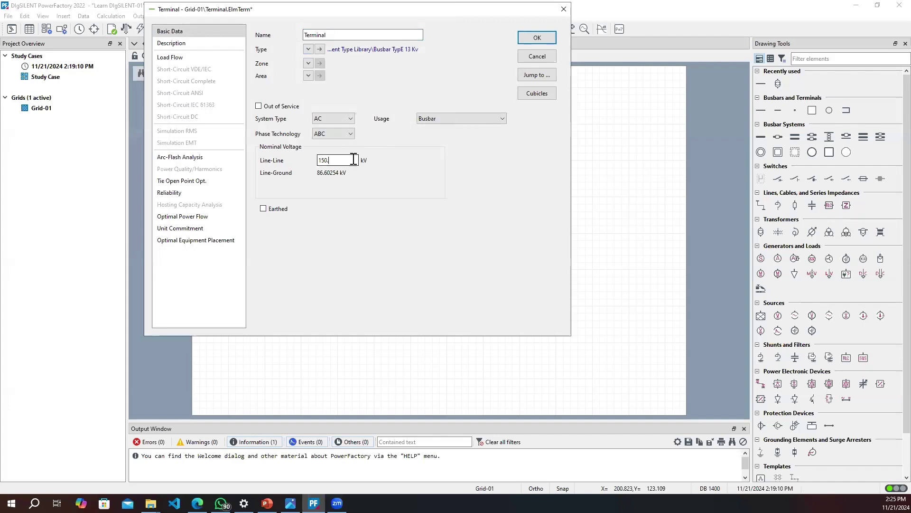
text(13.)
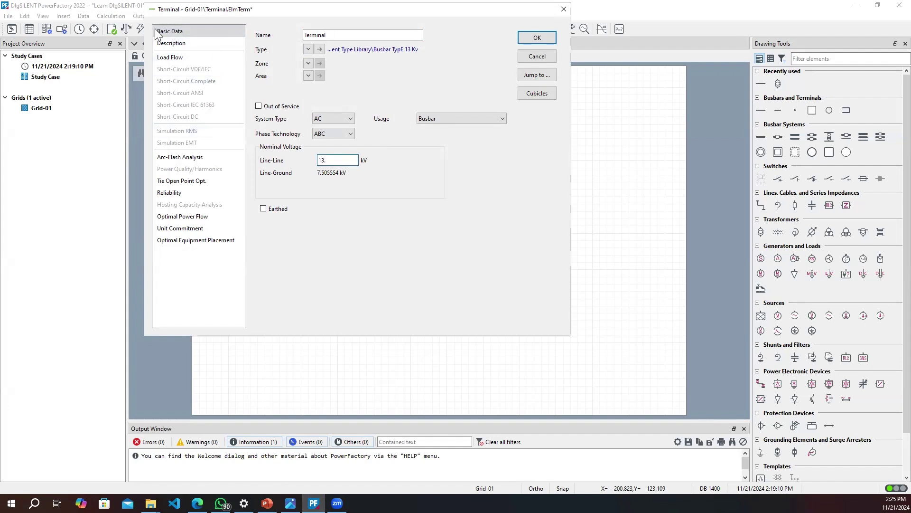
Rename the assigned busbar type as "Busbar Type 13 Kv" in its type data
click(319, 49)
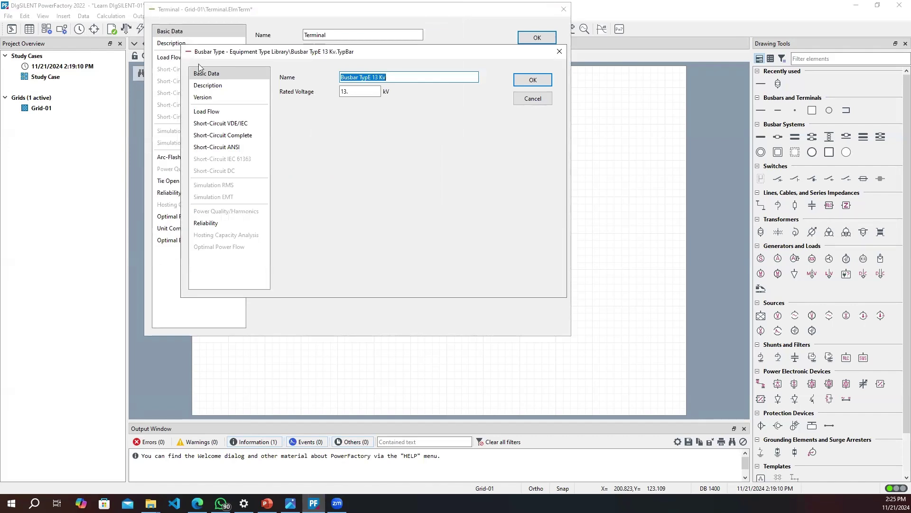
click(371, 77)
key(BackSpace)
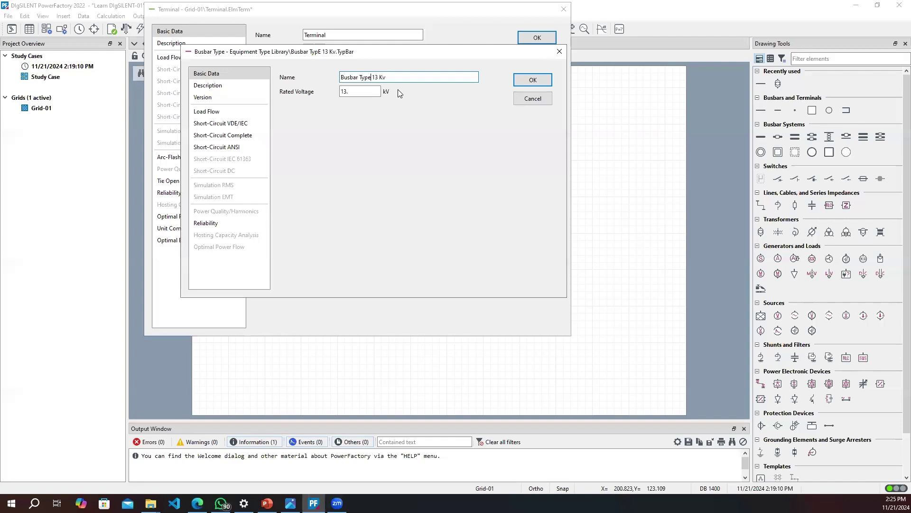
click(532, 80)
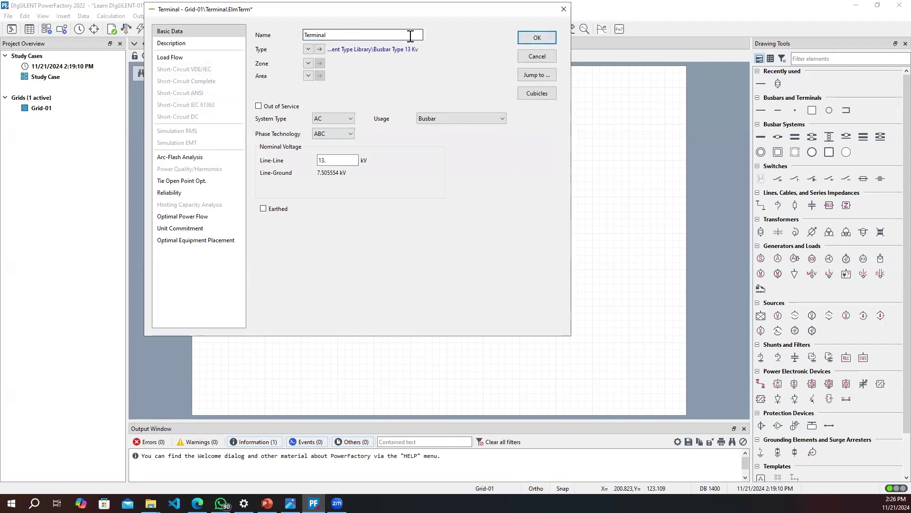
Rename the new busbar "Terminal-02" and accept its data
text(0)
key(BackSpace)
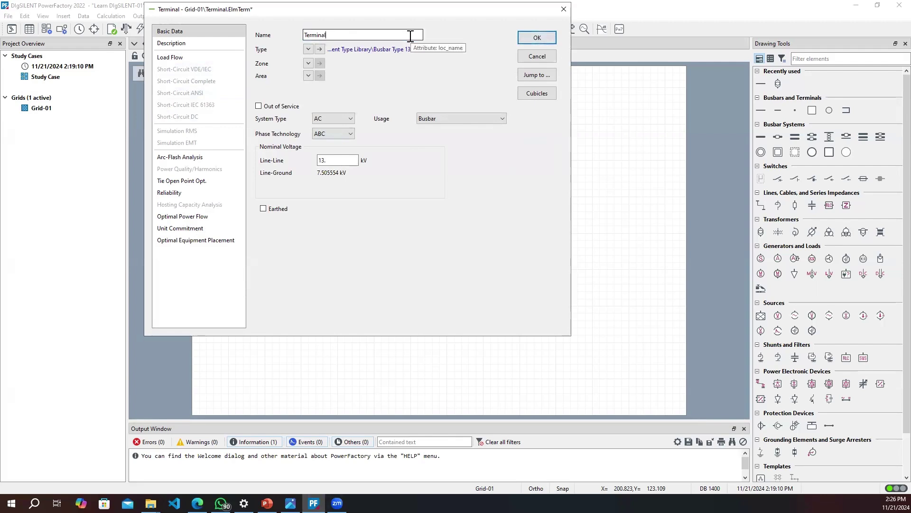
text(-92)
key(Return)
Move Terminal-02 so that it lies directly beneath Terminal-01, with a wide vertical gap between the two busbars
drag(522, 209, 319, 204)
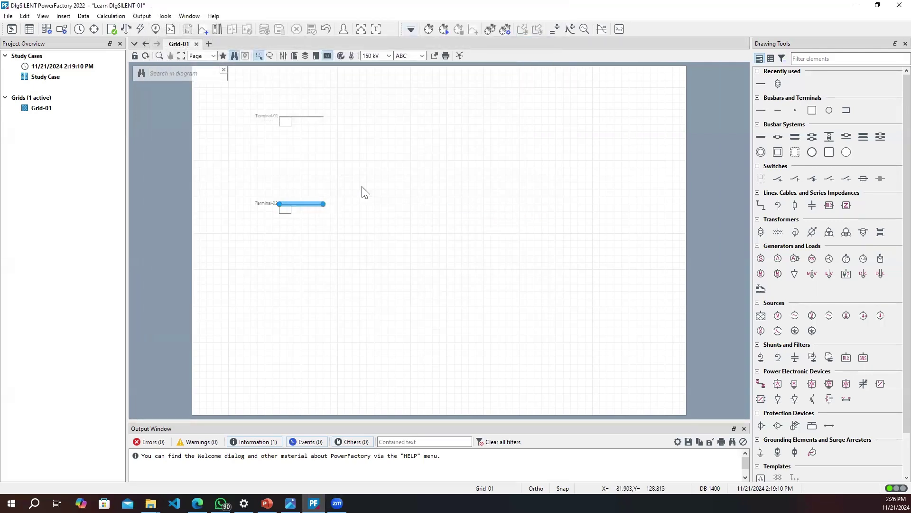
click(365, 192)
click(309, 204)
click(331, 193)
drag(303, 209, 302, 231)
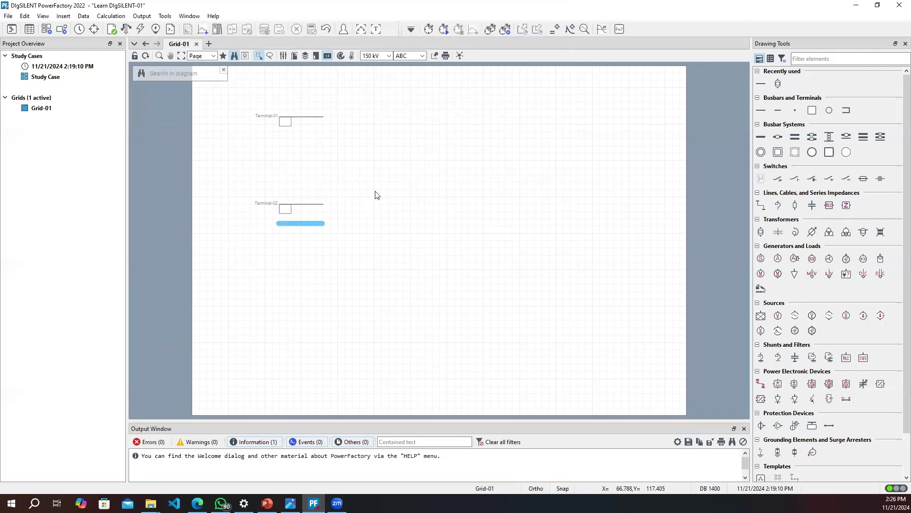
click(374, 195)
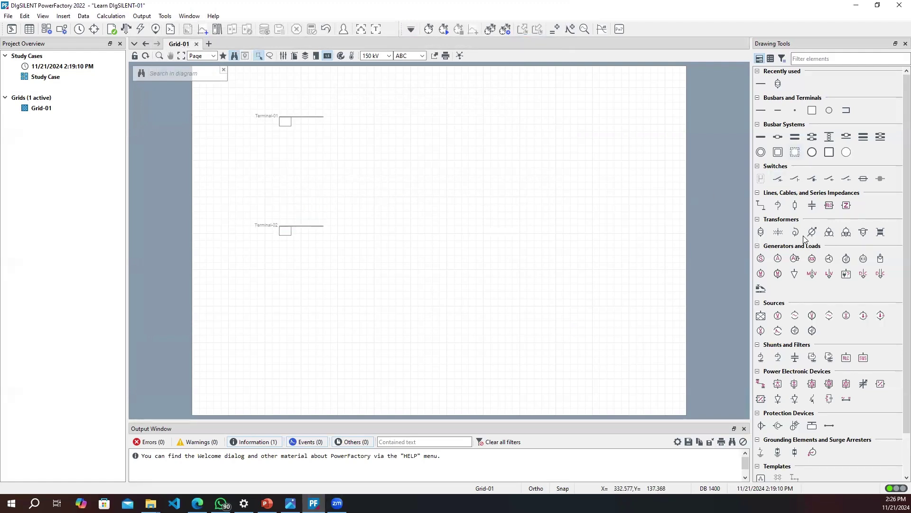
Move Terminal-01 slightly down and to the left in the diagram
click(304, 118)
double_click(304, 118)
key(Escape)
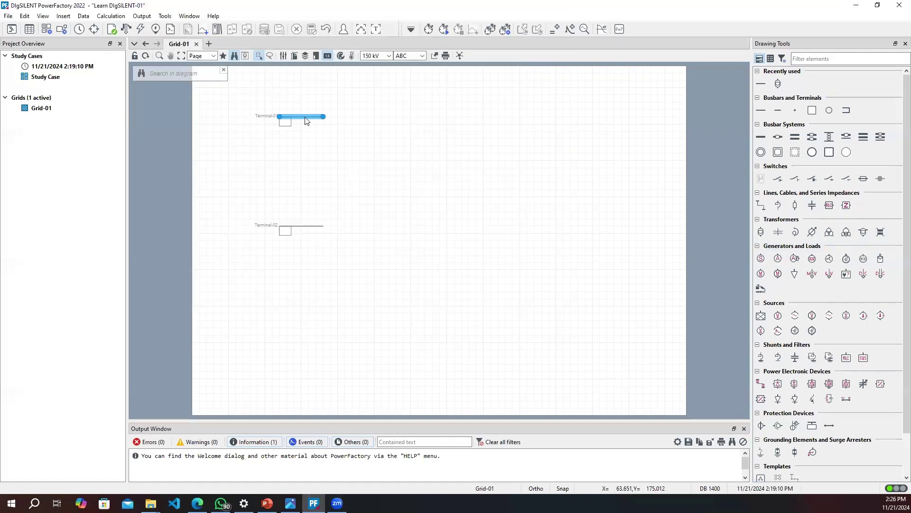
drag(306, 121, 299, 135)
click(499, 177)
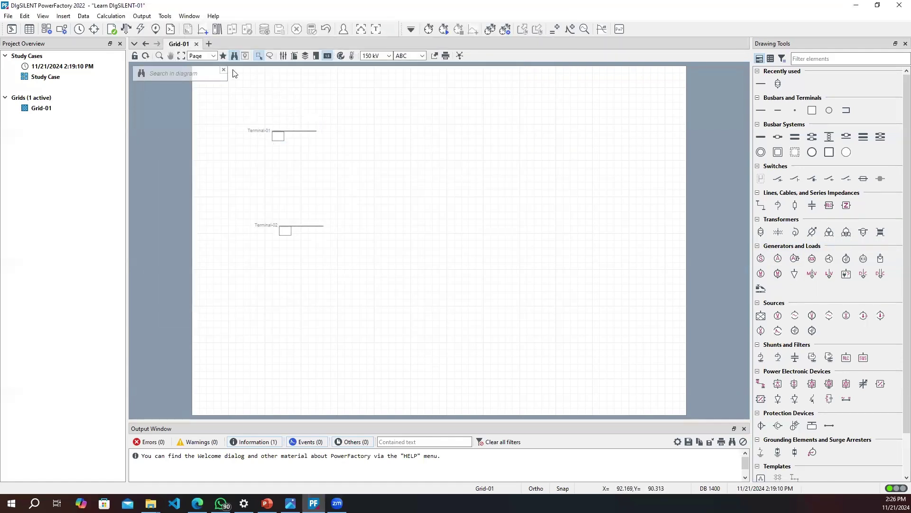
Move both busbars together to the middle of the page and back towards the left side of the diagram
drag(234, 73, 329, 268)
drag(295, 127, 437, 143)
click(468, 266)
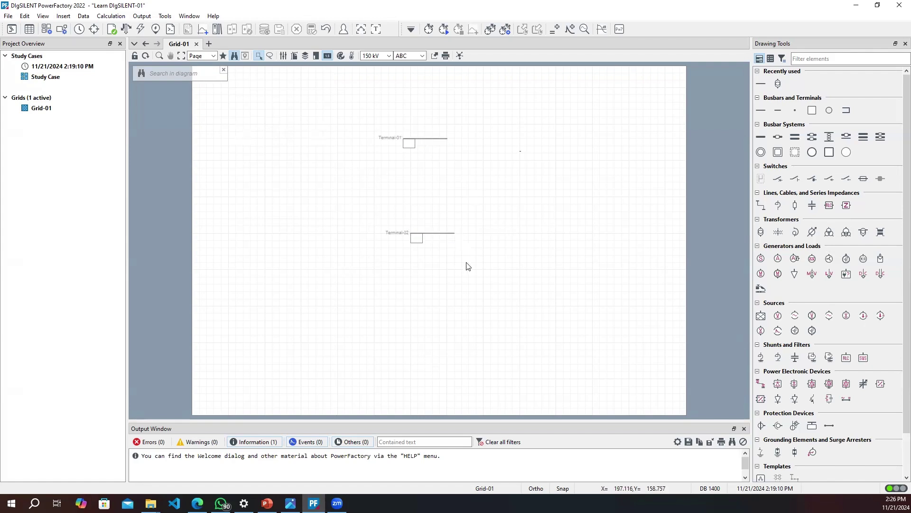
drag(468, 267, 368, 127)
drag(427, 138, 455, 159)
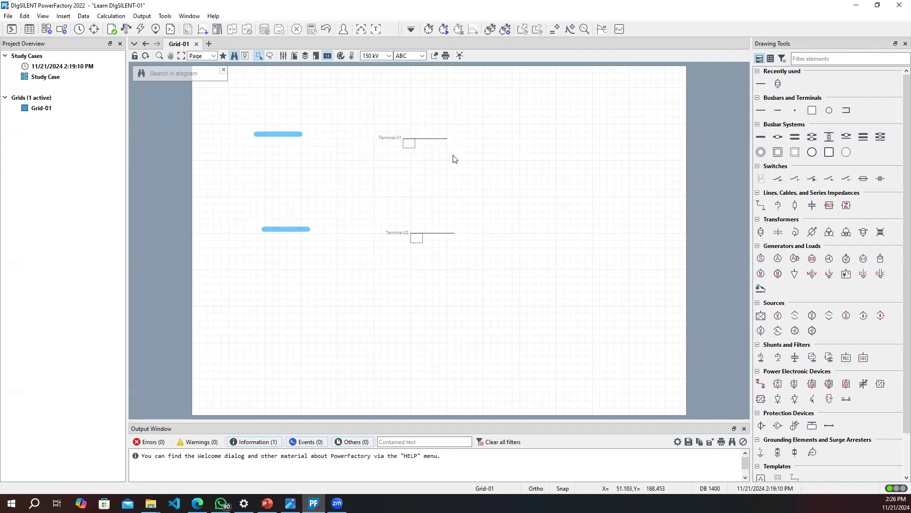
Look through the available drawing elements, from busbars, transformers and generators to protection devices and annotations
scroll(840, 323, down, 1)
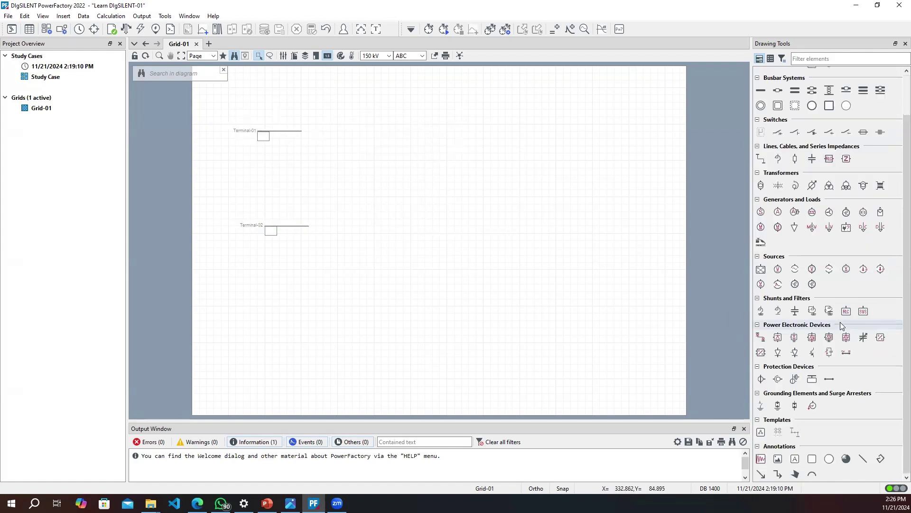
scroll(813, 296, up, 1)
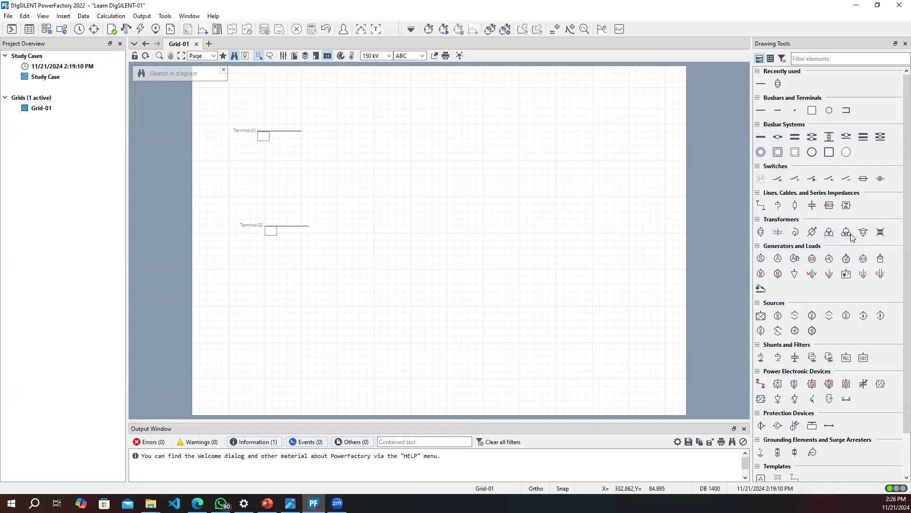
scroll(830, 310, down, 1)
scroll(825, 302, up, 1)
scroll(806, 220, down, 1)
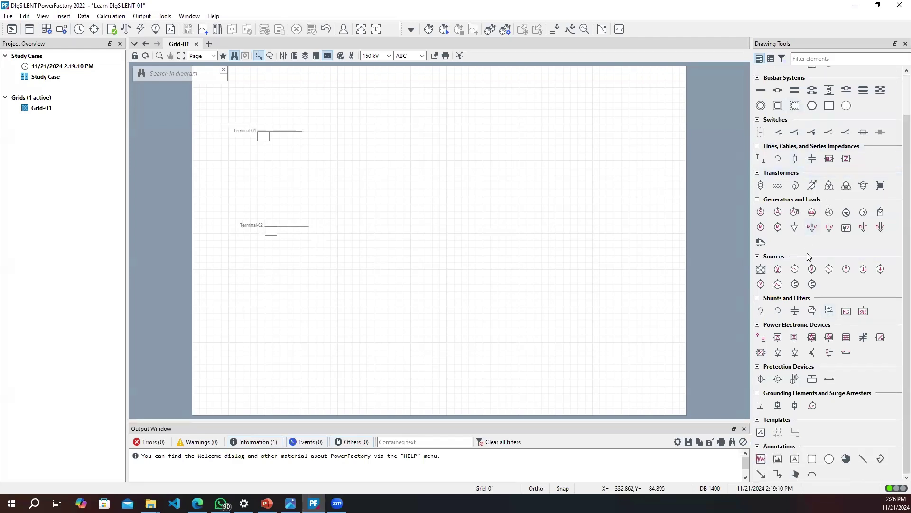
scroll(806, 275, up, 1)
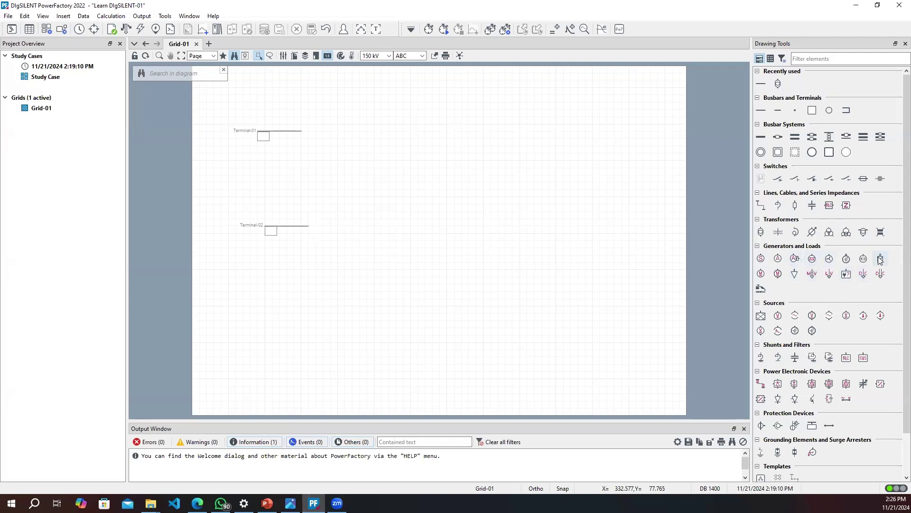
click(763, 315)
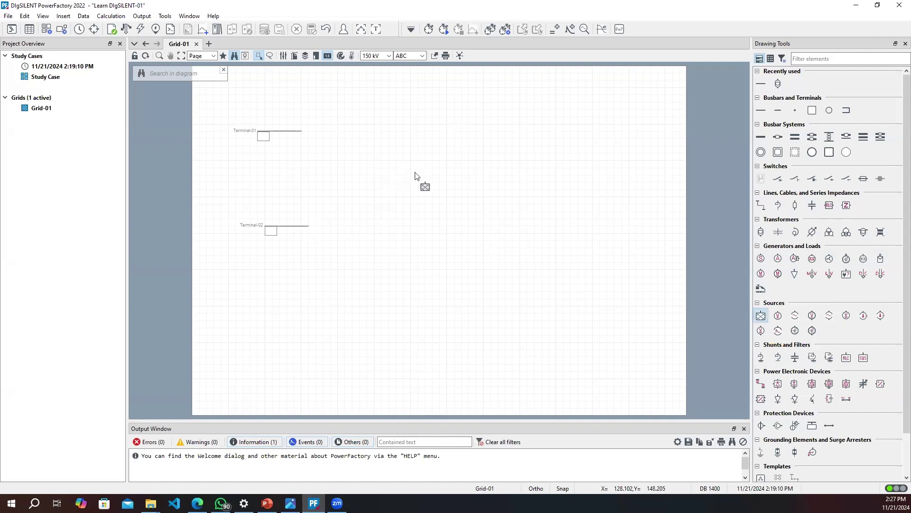
click(411, 161)
key(Escape)
Place a synchronous machine above Terminal-01 and connect it to that busbar
click(762, 259)
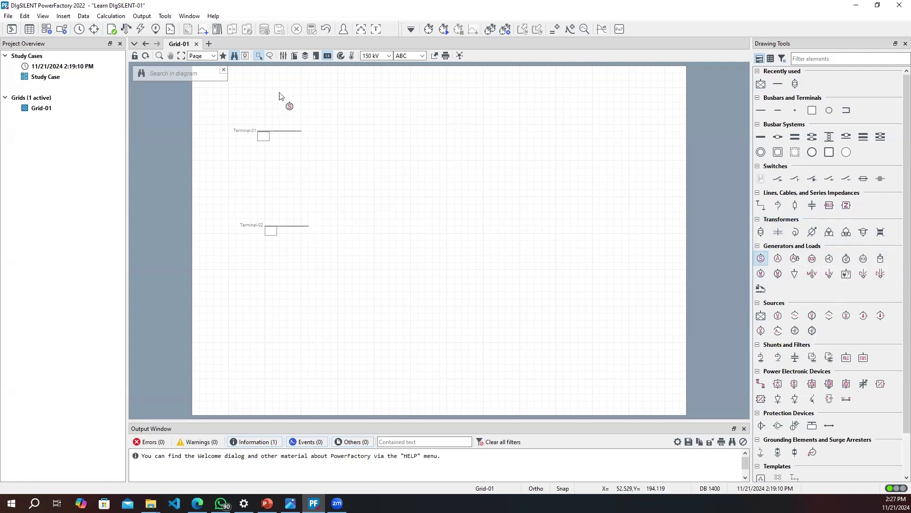
click(280, 94)
click(280, 131)
drag(281, 79, 284, 94)
click(281, 96)
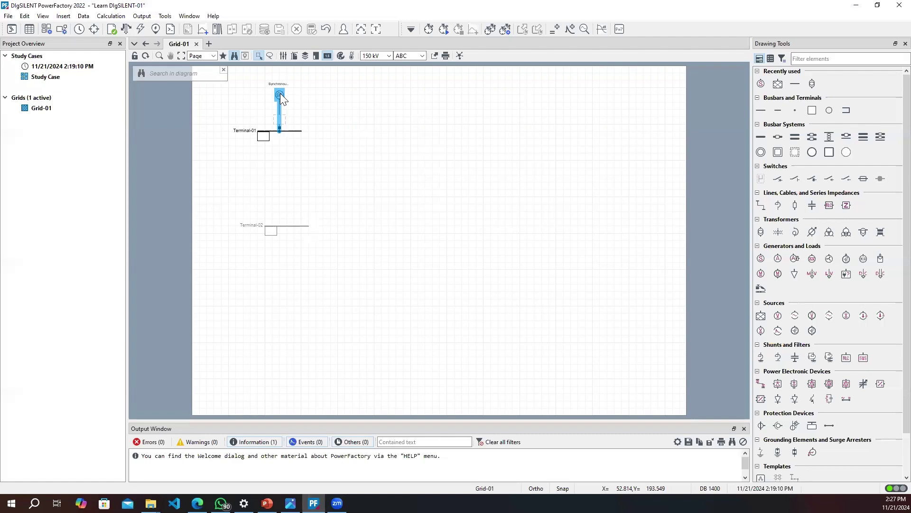
Flip the synchronous machine at its node to the lower side of Terminal-01, and flip it back above the busbar
right_click(280, 93)
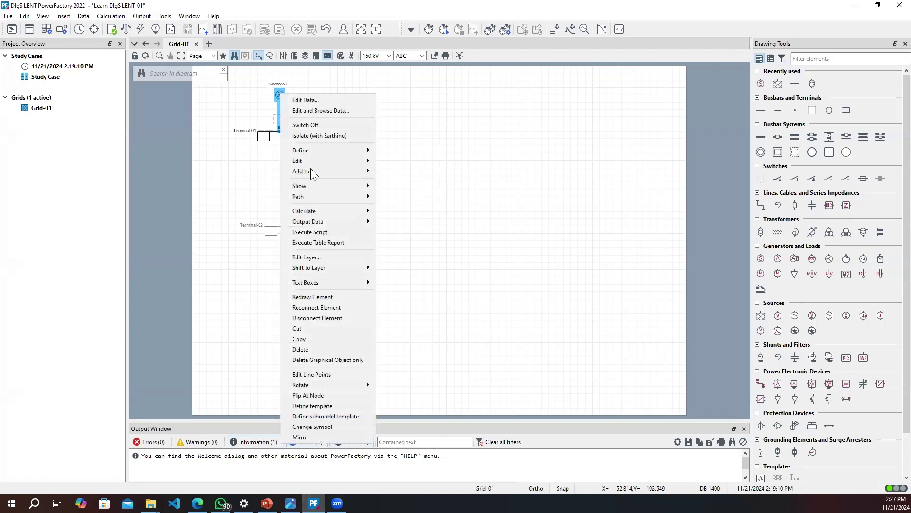
click(348, 394)
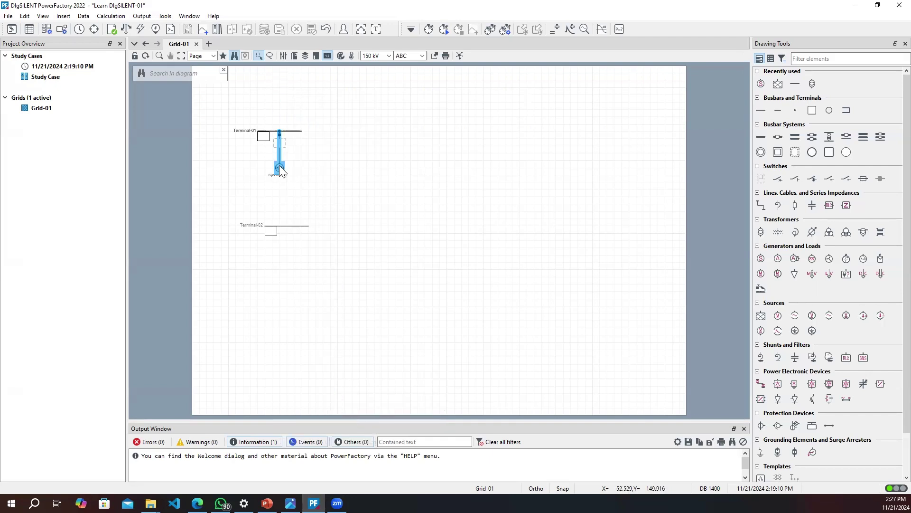
right_click(280, 171)
click(344, 299)
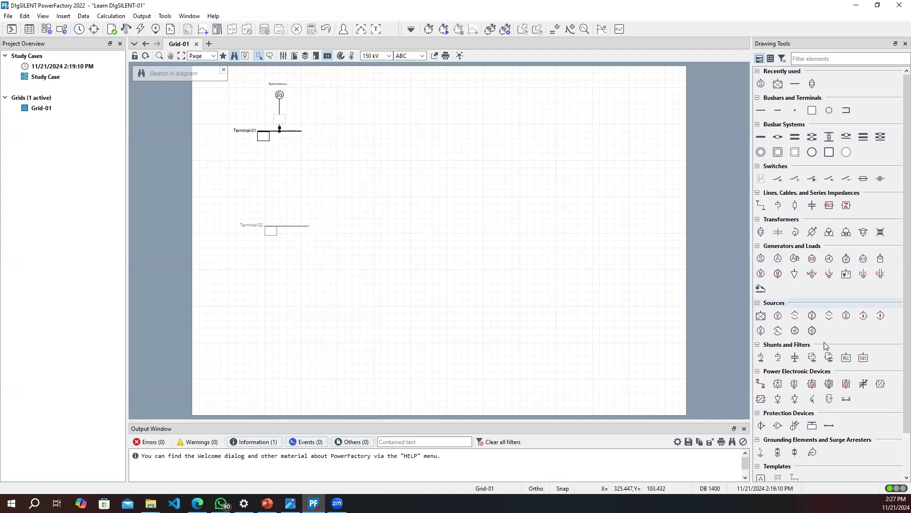
Delete Terminal-02 and place a new long busbar below Terminal-01
click(305, 226)
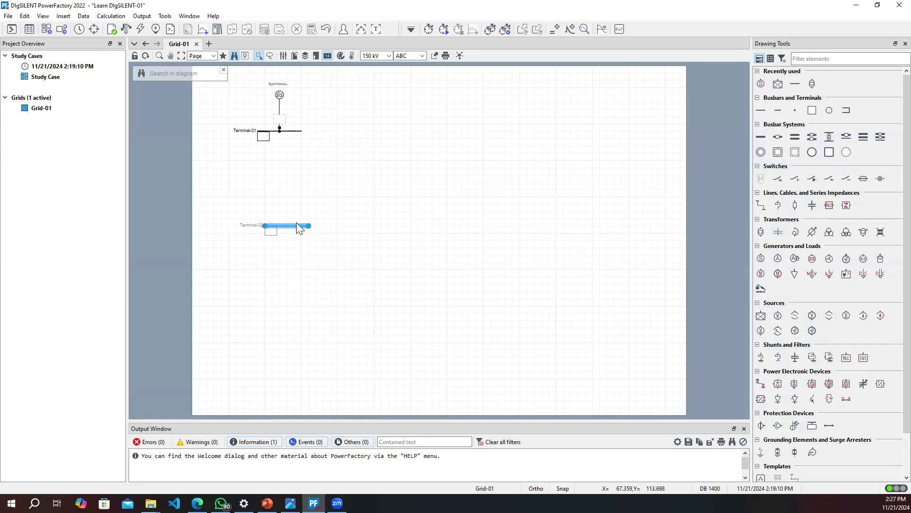
key(Delete)
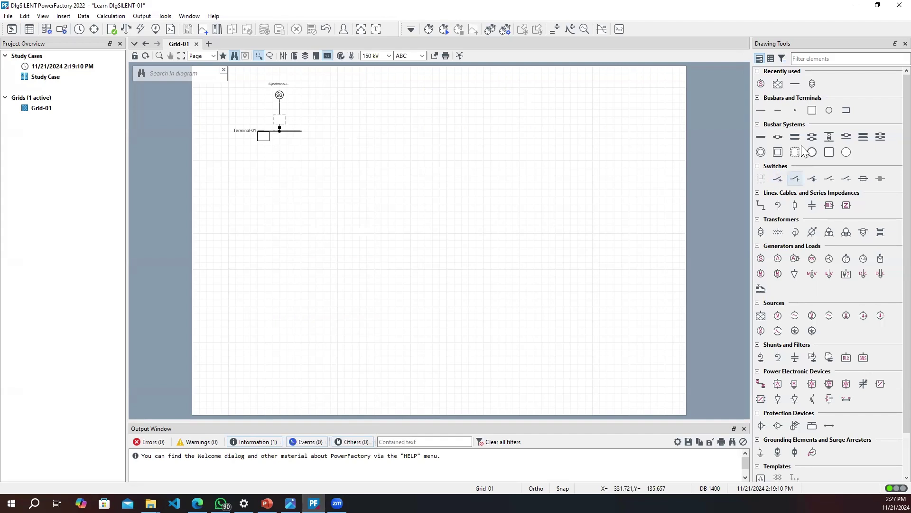
click(759, 112)
click(270, 199)
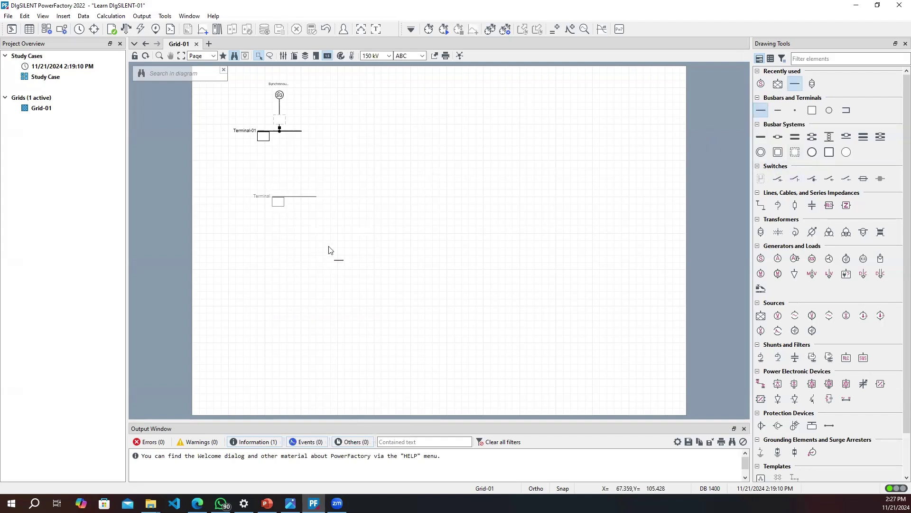
key(Escape)
Move the new busbar so that it lies directly beneath Terminal-01 and lines up with its ends
mouse_move(303, 196)
mouse_down()
mouse_move(295, 207)
mouse_move(306, 209)
mouse_up()
click(305, 209)
double_click(271, 204)
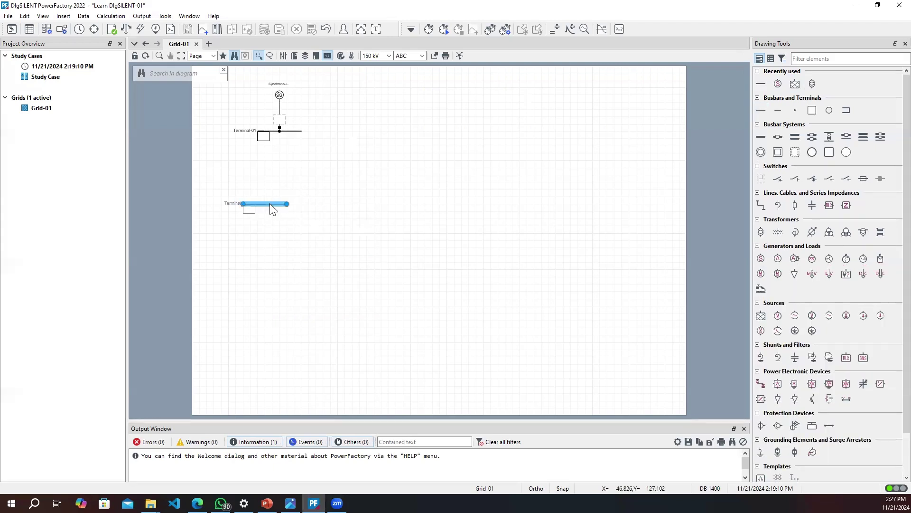
click(536, 57)
drag(283, 205, 293, 182)
click(351, 150)
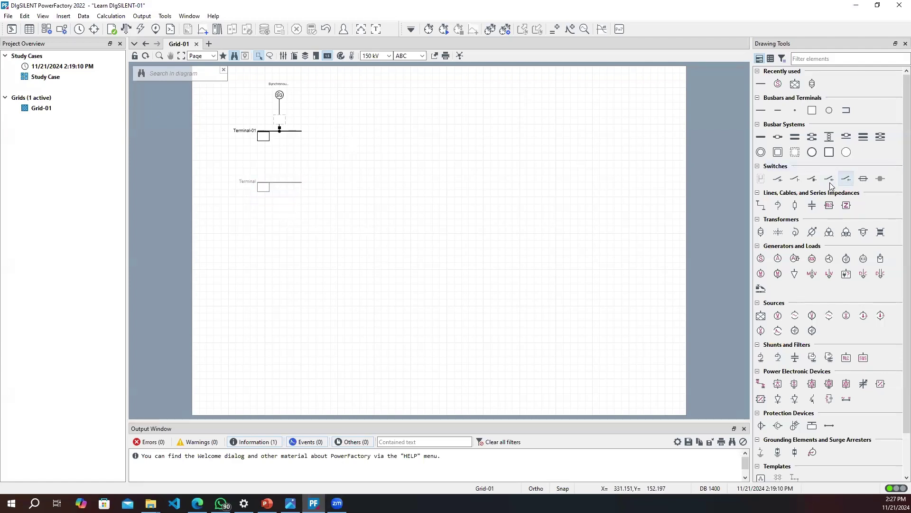
scroll(828, 257, down, 3)
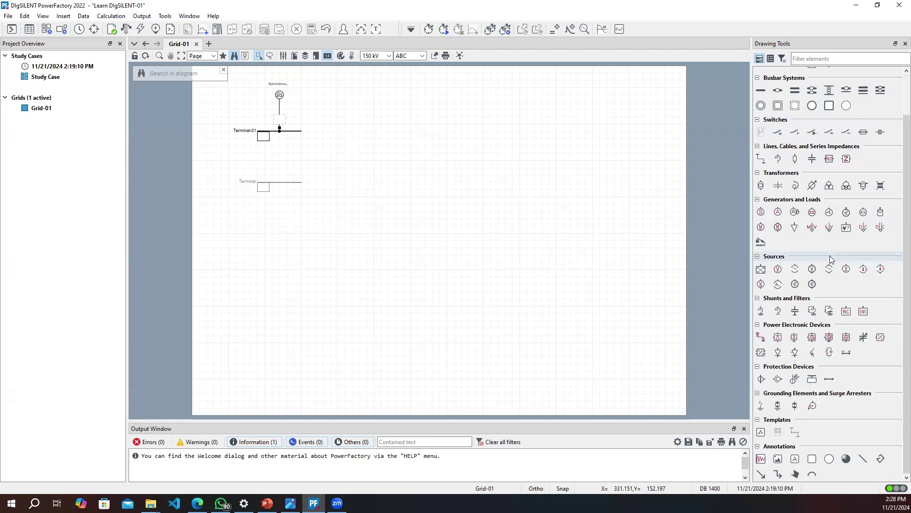
Place a two-winding transformer between Terminal-01 and the busbar beneath it, connecting it to both
scroll(802, 350, up, 3)
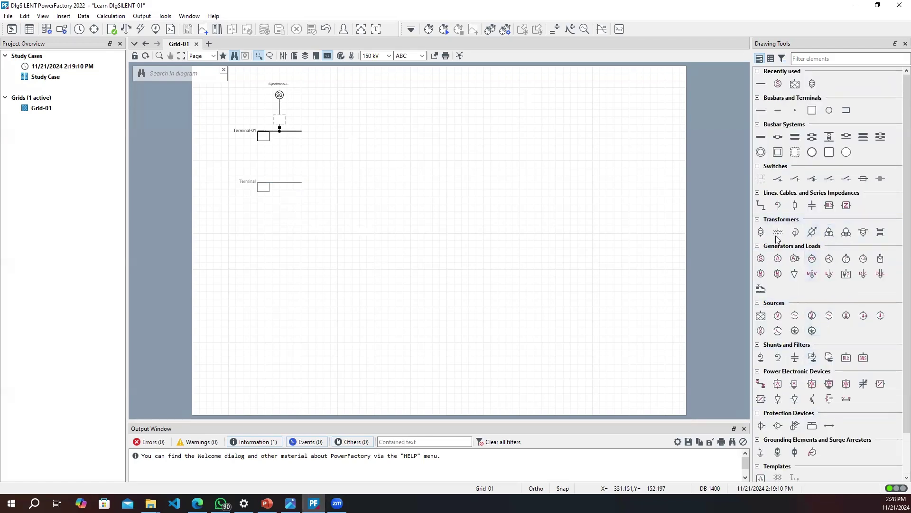
click(761, 232)
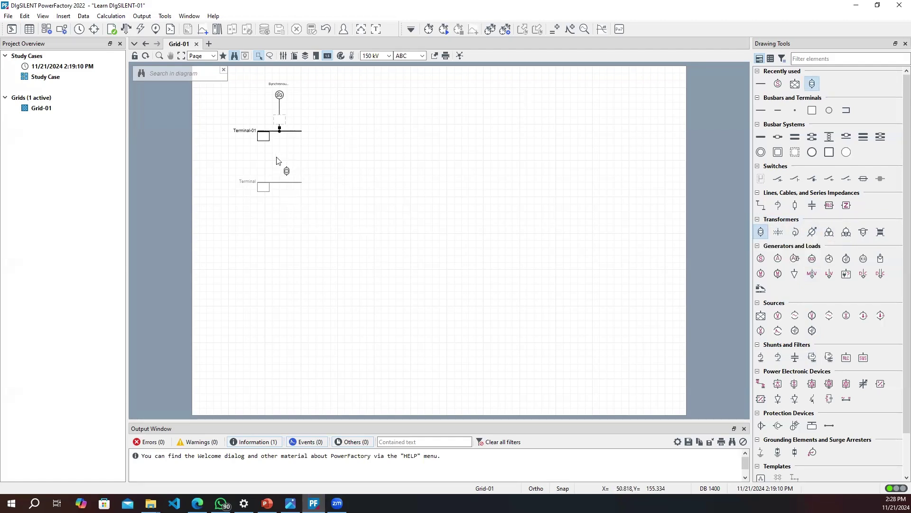
click(280, 133)
click(281, 183)
click(280, 184)
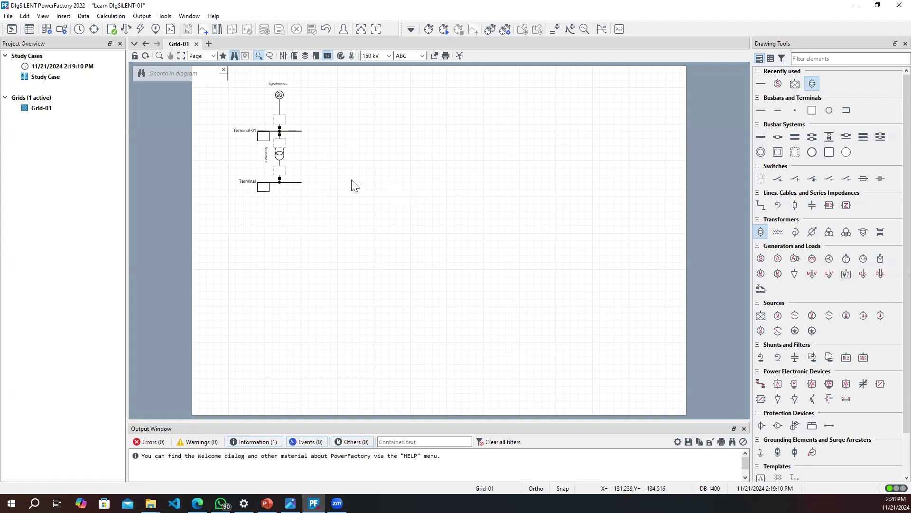
key(Escape)
Place a third long busbar below the second one
scroll(800, 303, down, 1)
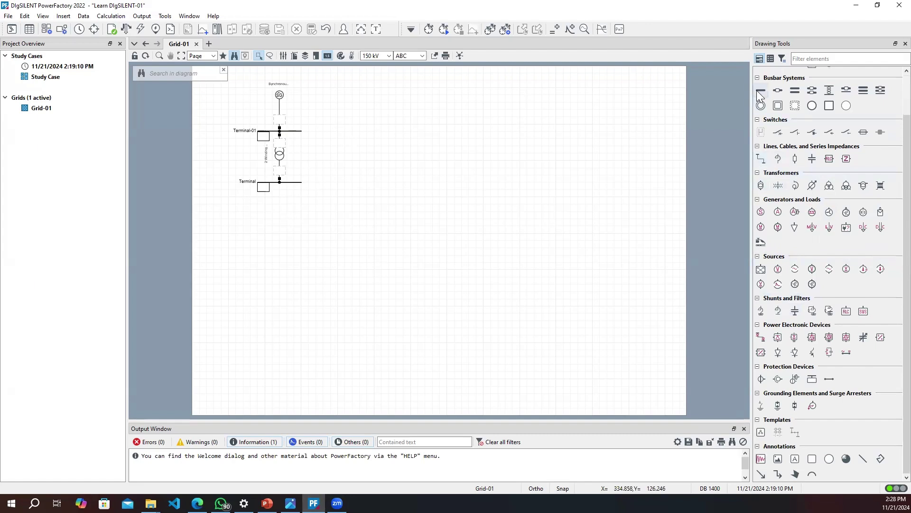
scroll(769, 91, up, 1)
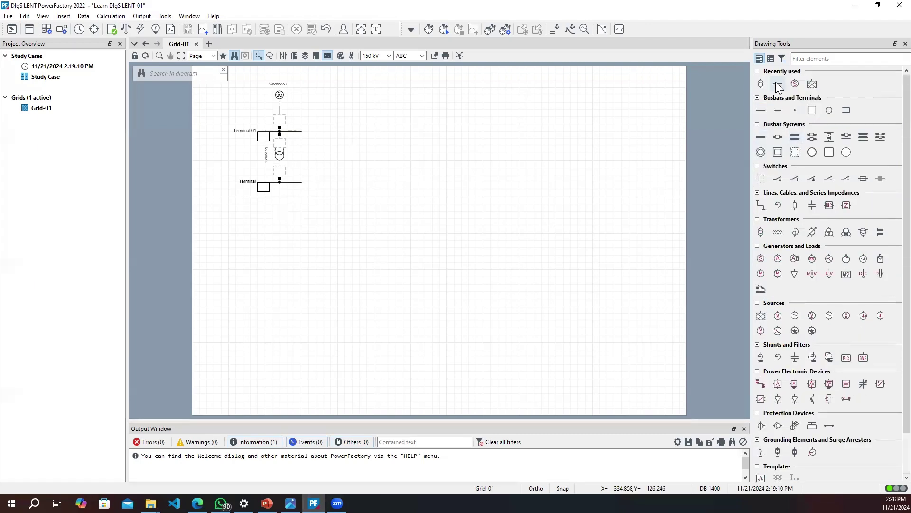
click(778, 84)
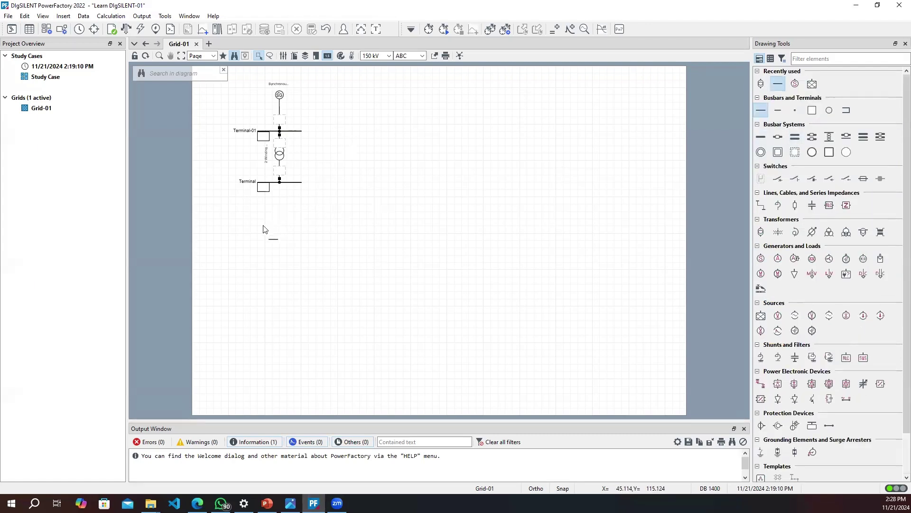
click(264, 227)
key(Escape)
scroll(821, 299, down, 1)
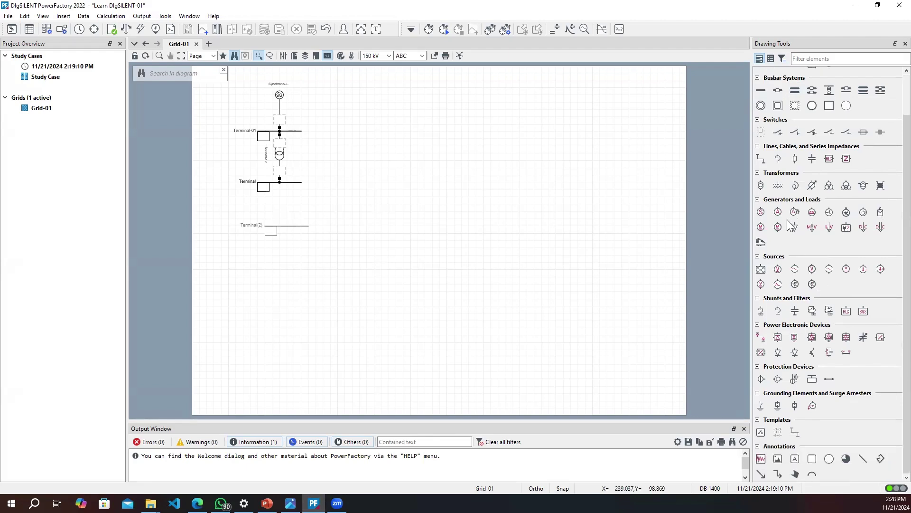
Connect the second and third busbars with a vertical line element in the same column as the transformer
click(760, 159)
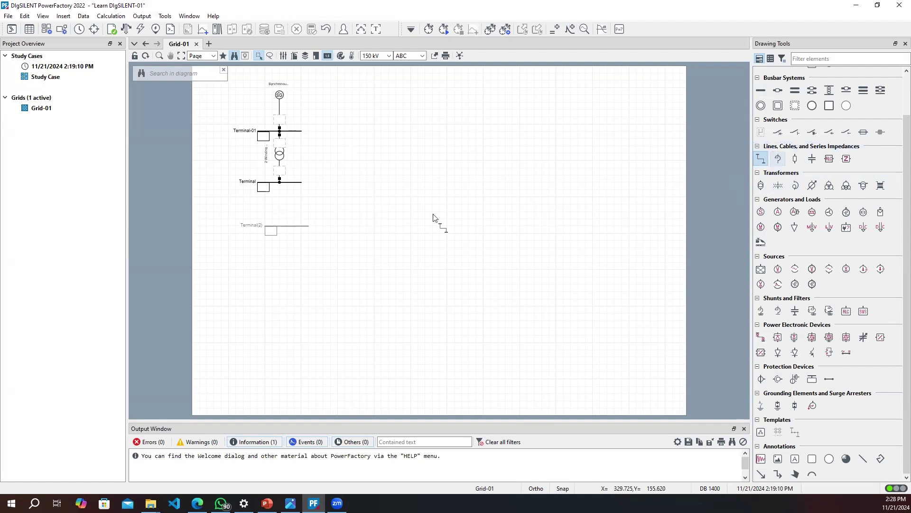
click(279, 224)
click(281, 184)
click(283, 226)
Lengthen the third busbar by extending its left end past the left ends of the busbars above
click(263, 227)
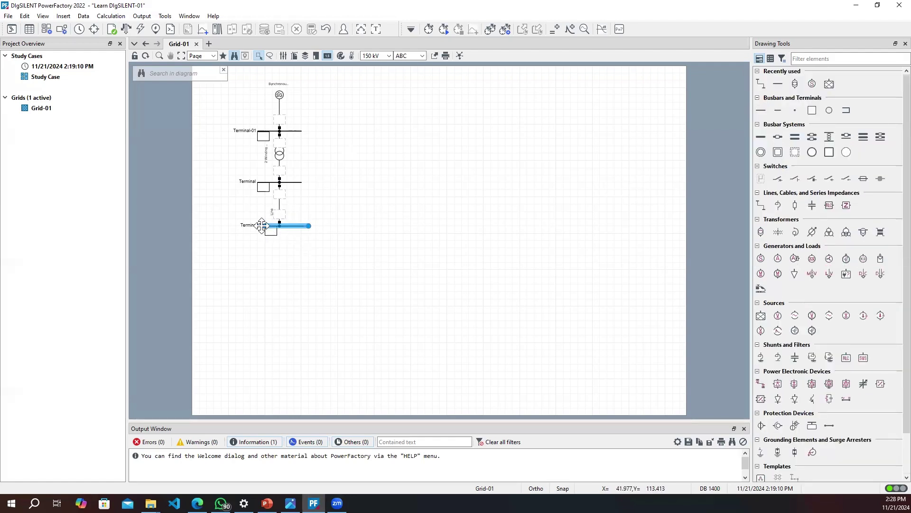
click(259, 225)
click(269, 230)
drag(256, 224, 240, 224)
click(720, 231)
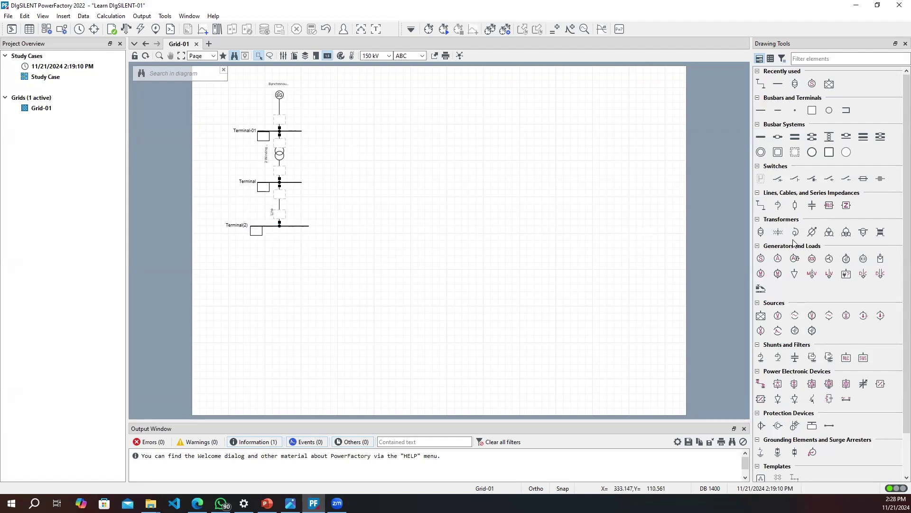
Place a fourth long busbar below Terminal(2) and shift it to line up with the ends of the two upper busbars
scroll(794, 243, down, 2)
scroll(793, 243, up, 2)
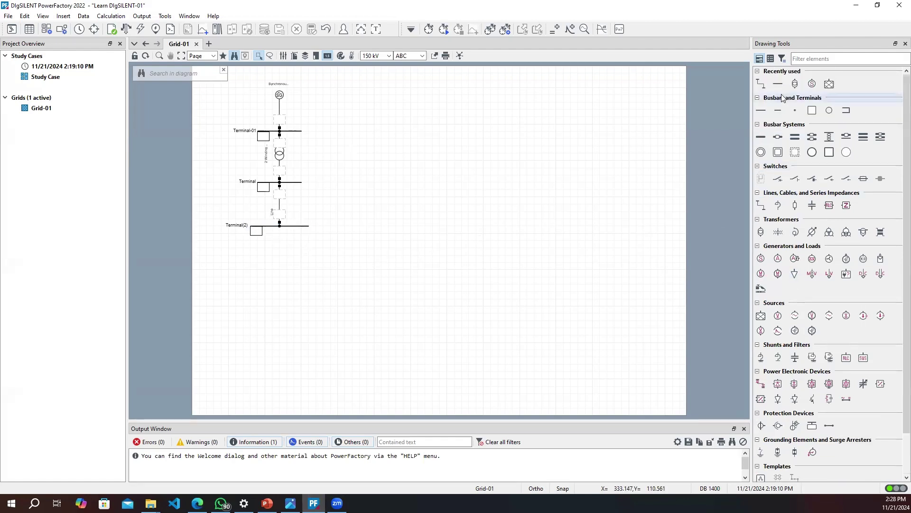
click(778, 83)
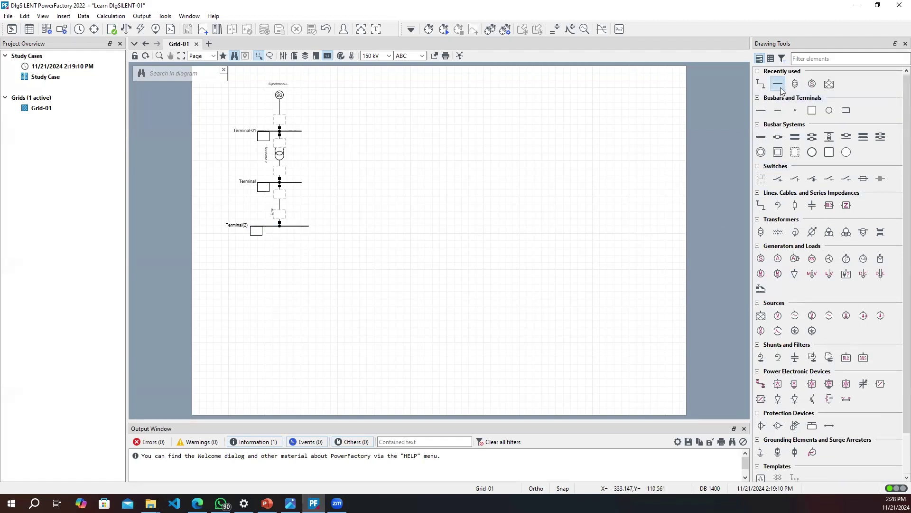
click(278, 264)
click(305, 260)
drag(305, 260, 290, 261)
click(427, 254)
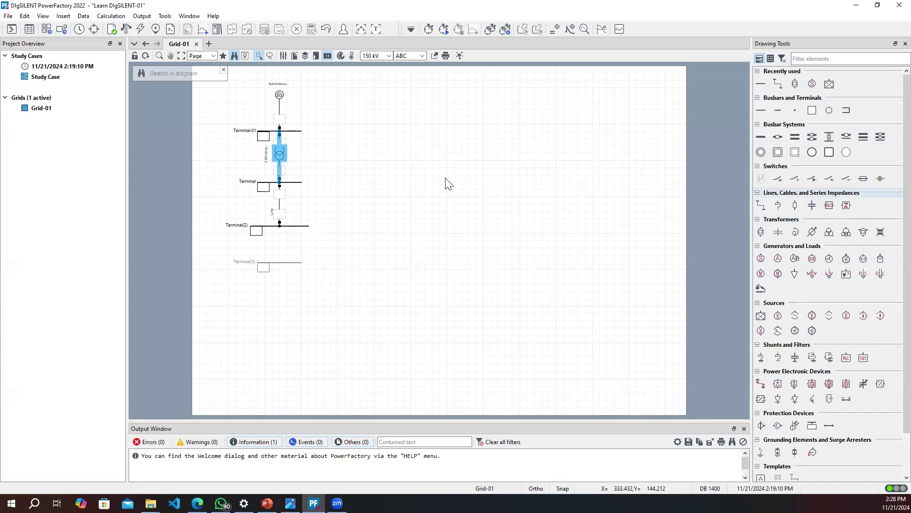
Try to copy the two-winding transformer and paste the duplicate between Terminal(2) and the lowest busbar
click(399, 176)
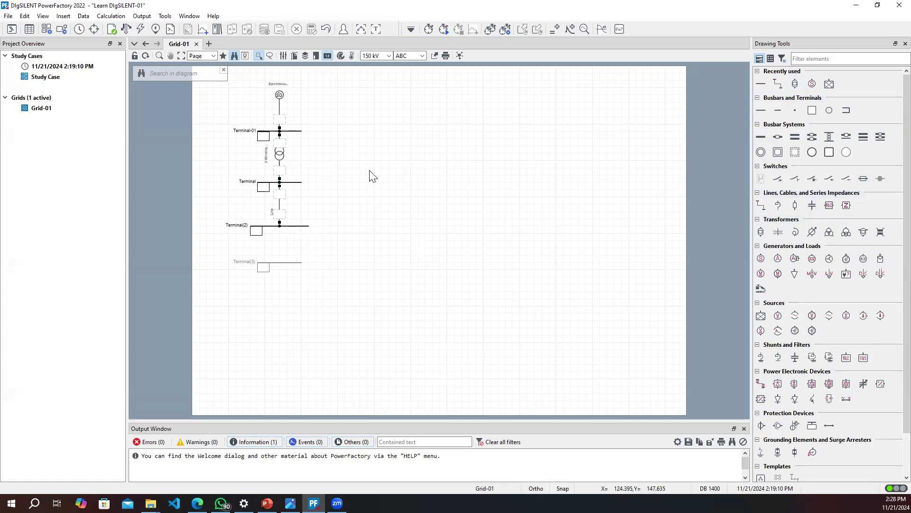
right_click(282, 152)
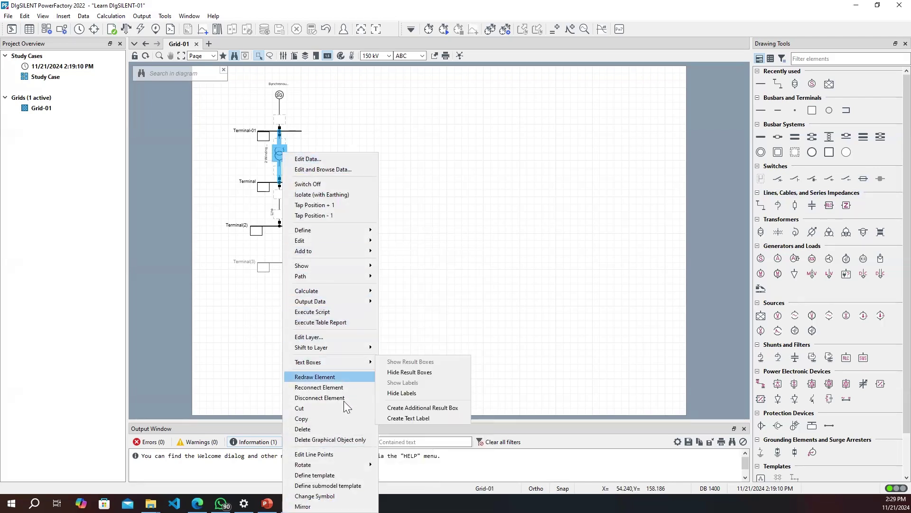
click(342, 417)
click(345, 240)
right_click(404, 198)
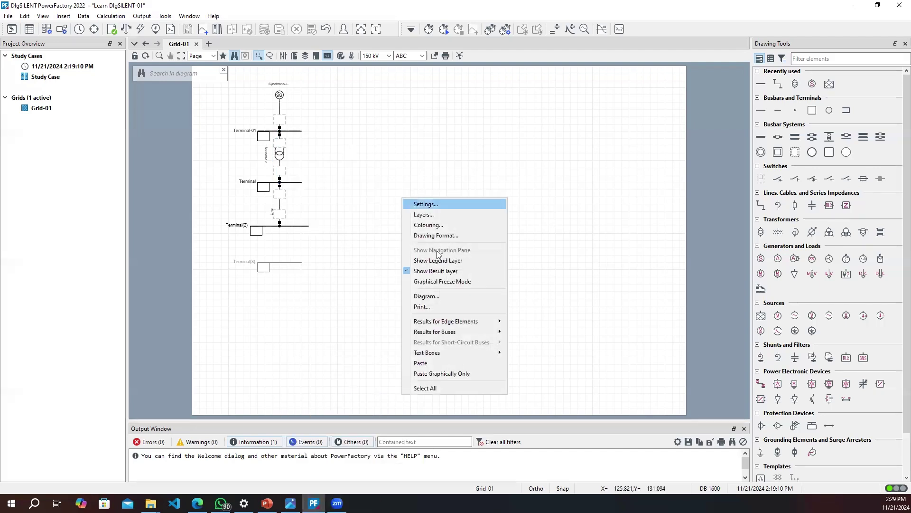
click(452, 363)
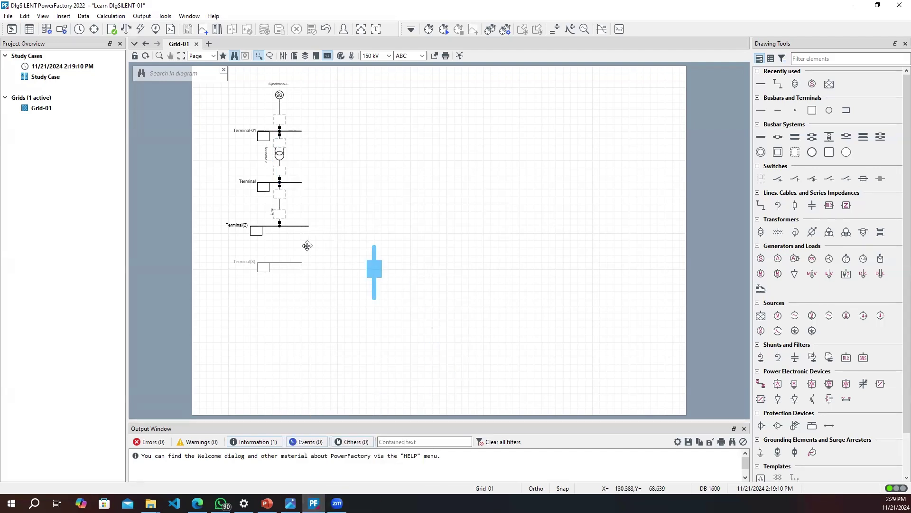
click(279, 254)
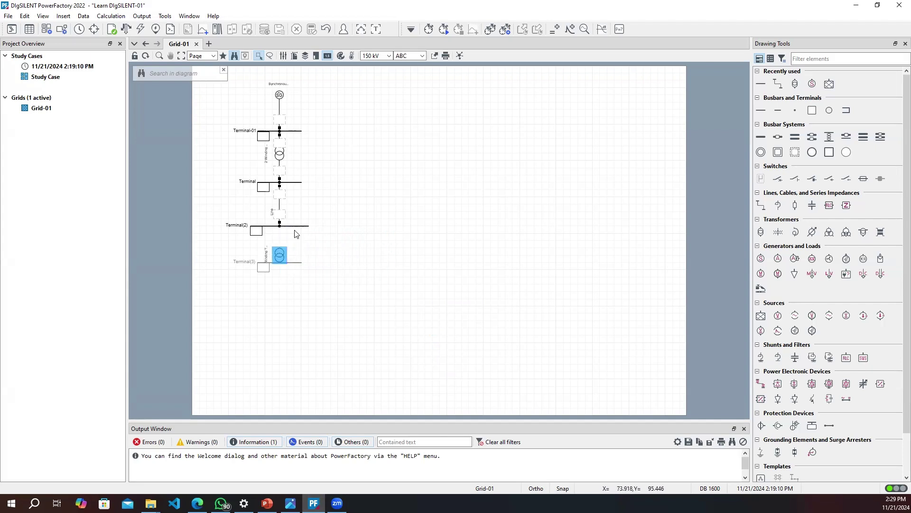
Move Terminal(3) further down to make room above it, and delete the pasted transformer
click(292, 262)
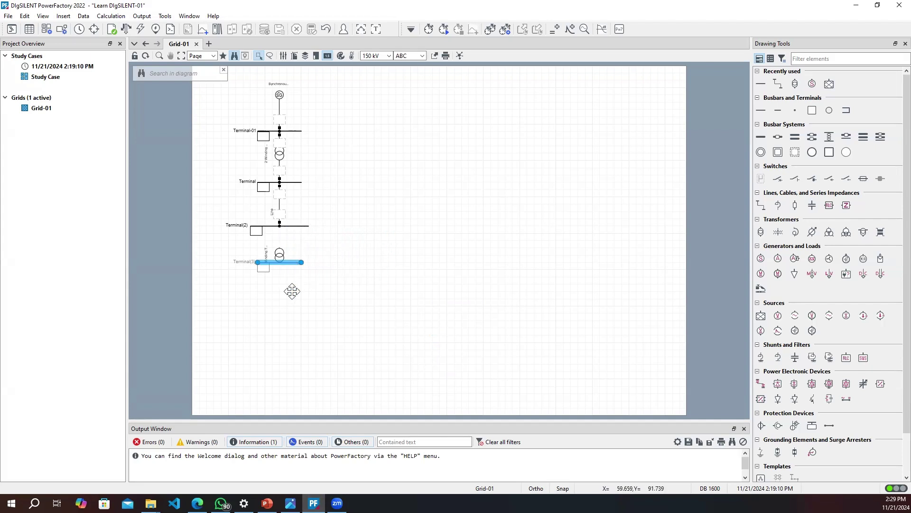
double_click(281, 252)
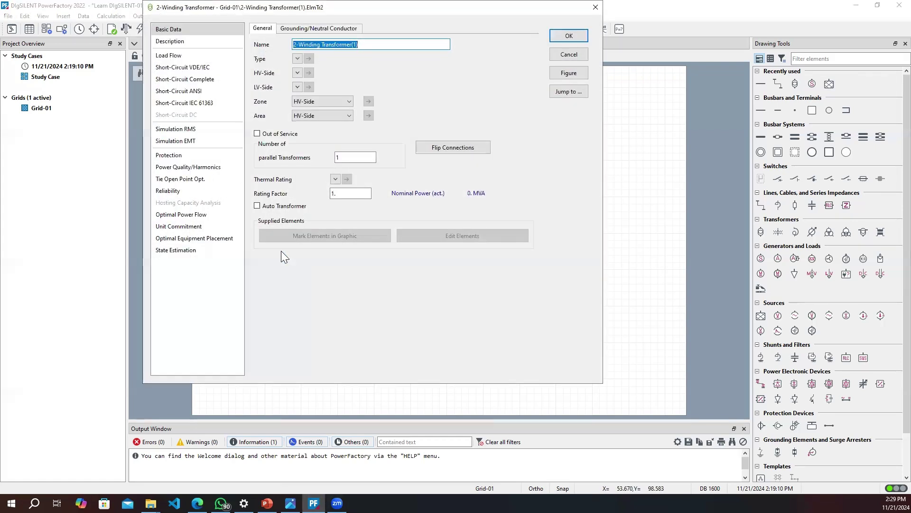
click(595, 8)
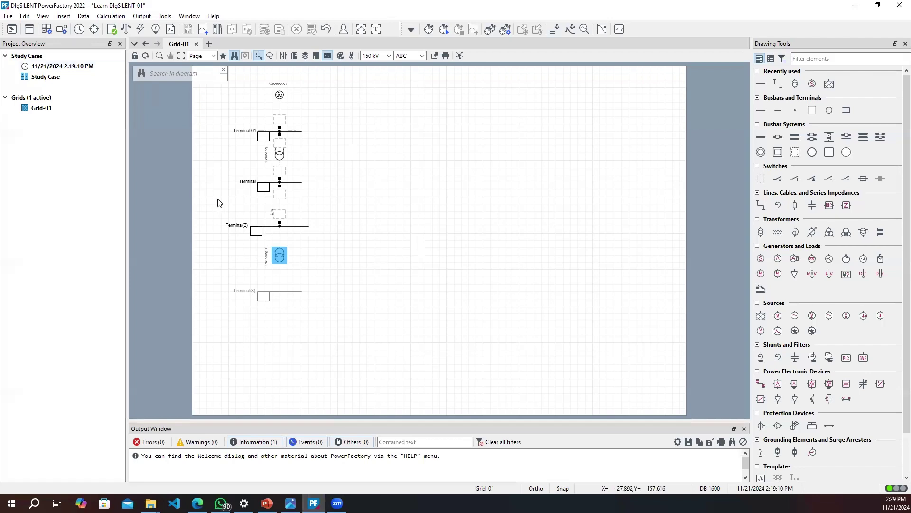
key(Delete)
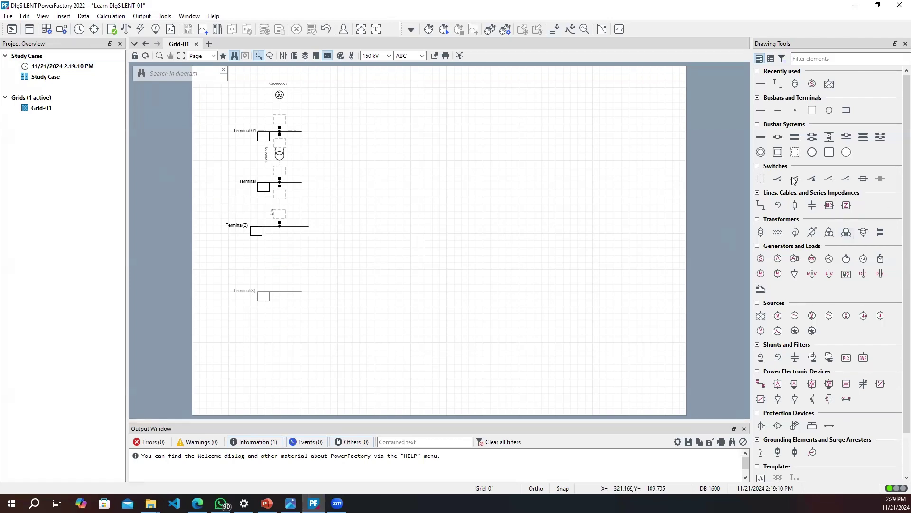
Place a new two-winding transformer between Terminal(2) and Terminal(3), connecting it to both busbars
click(761, 231)
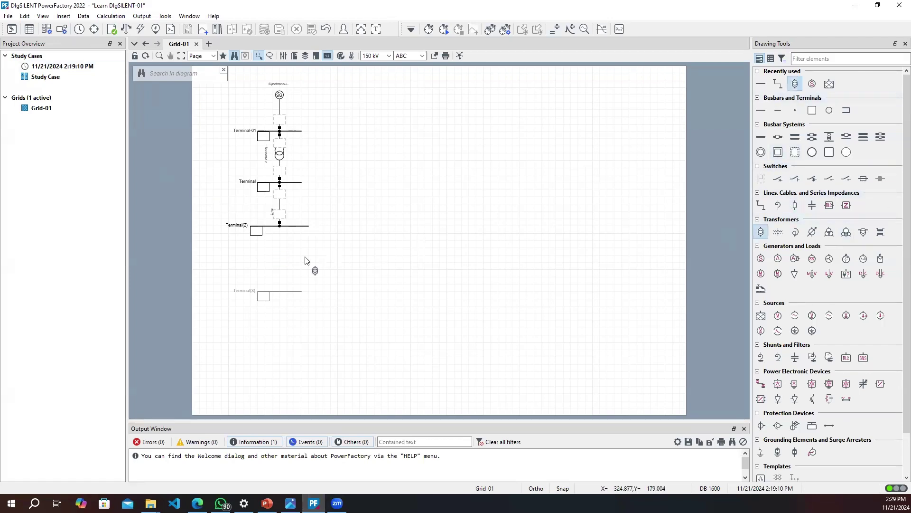
click(281, 232)
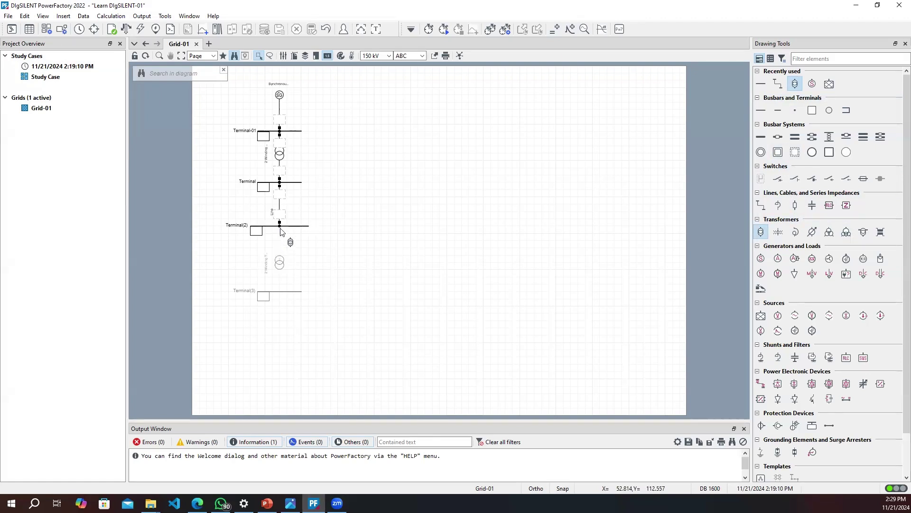
click(281, 293)
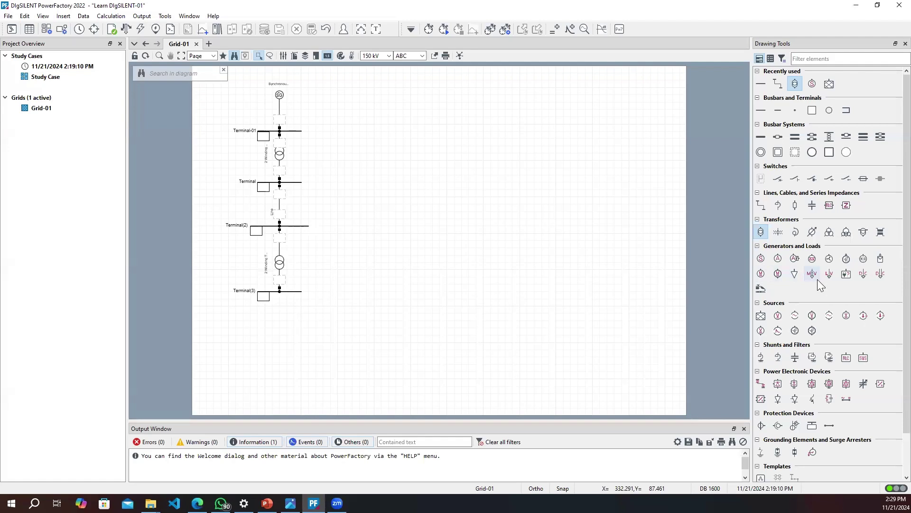
key(Escape)
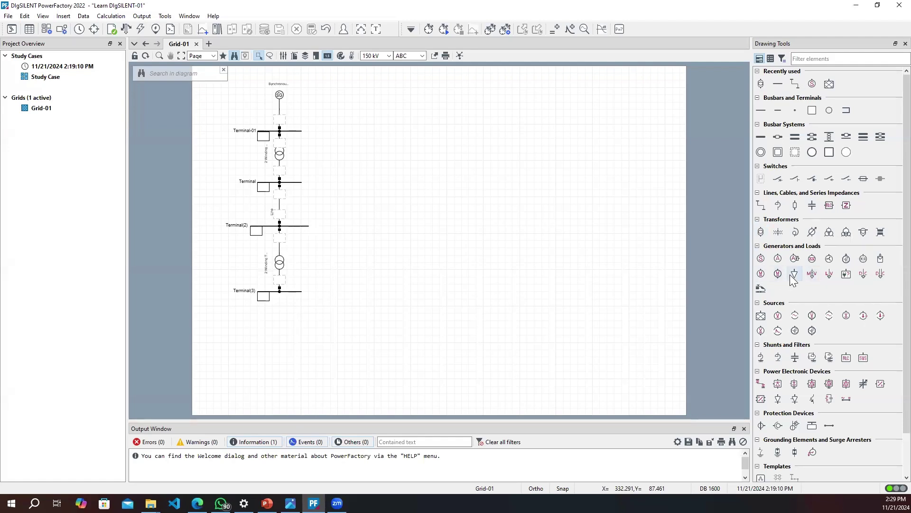
Connect a general load beneath Terminal(3) and shift it slightly further down
click(794, 275)
click(280, 294)
key(Escape)
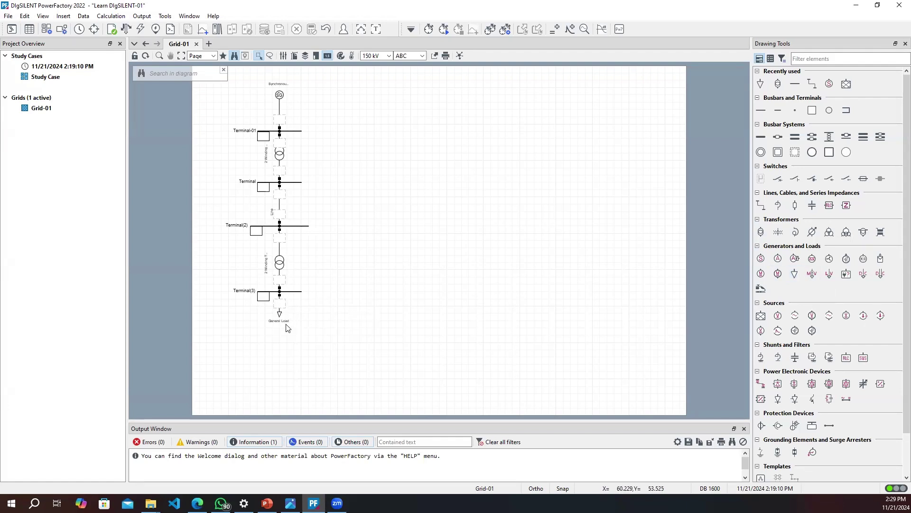
click(283, 321)
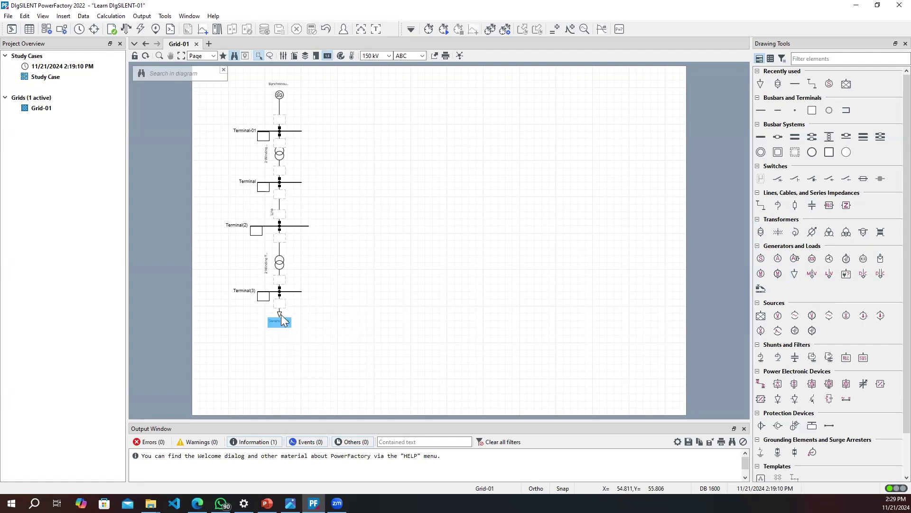
click(380, 265)
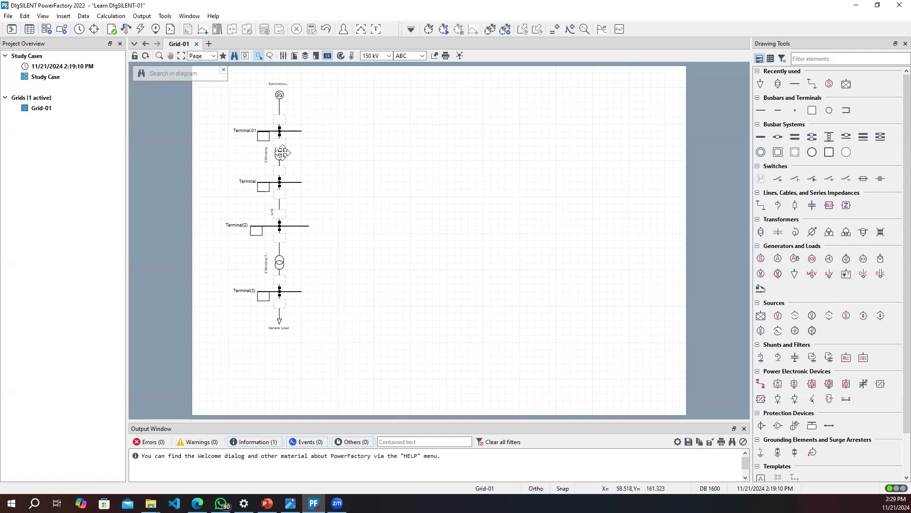
click(331, 177)
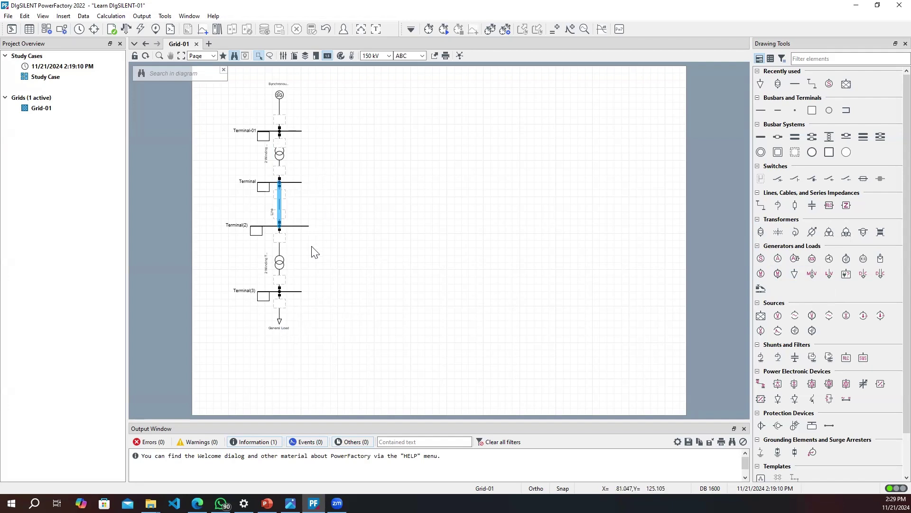
click(281, 262)
click(303, 261)
click(285, 327)
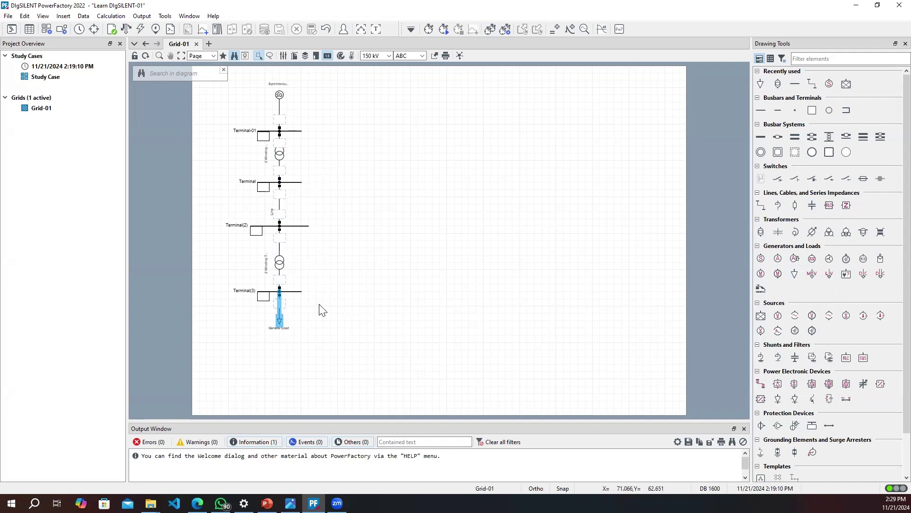
click(319, 308)
Check the basic data and nominal voltage of Terminal-01 and of the busbar directly beneath it
double_click(295, 131)
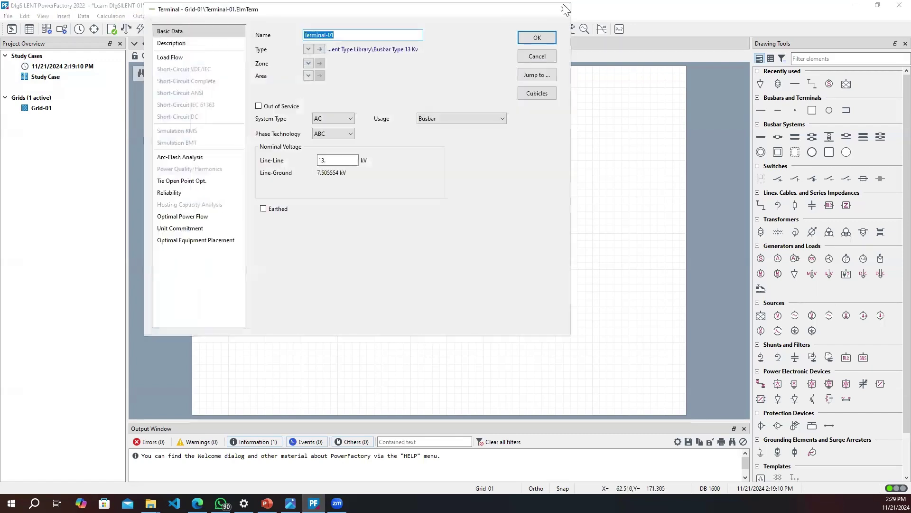
click(564, 6)
double_click(296, 181)
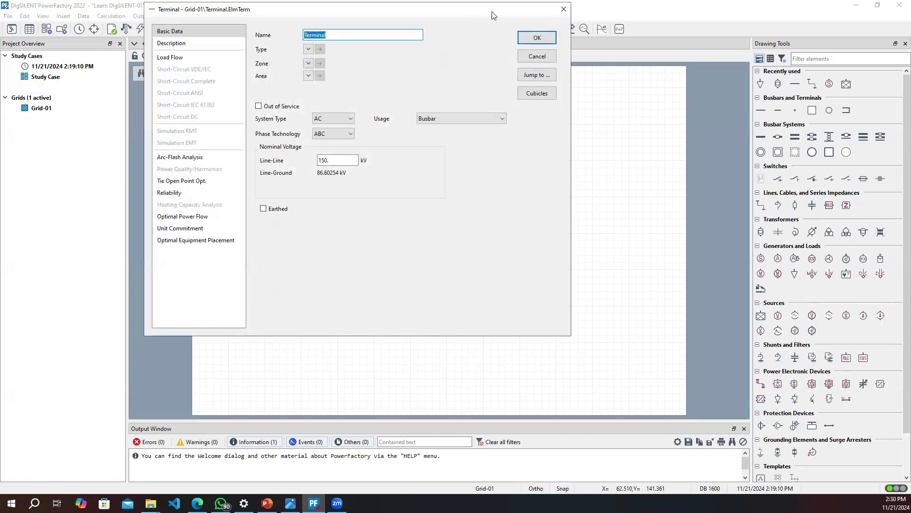
click(563, 9)
click(415, 169)
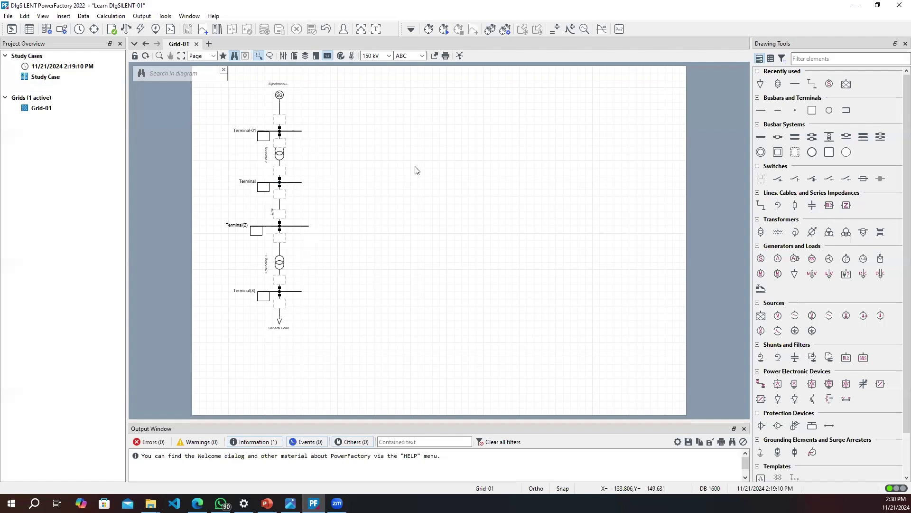
Open the Network Model Manager at full size and list the grid's busbars
click(29, 29)
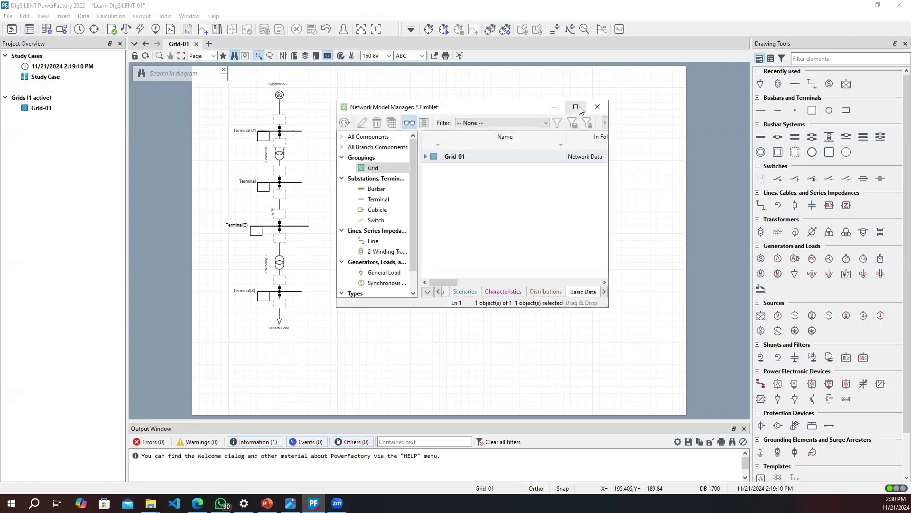
click(598, 107)
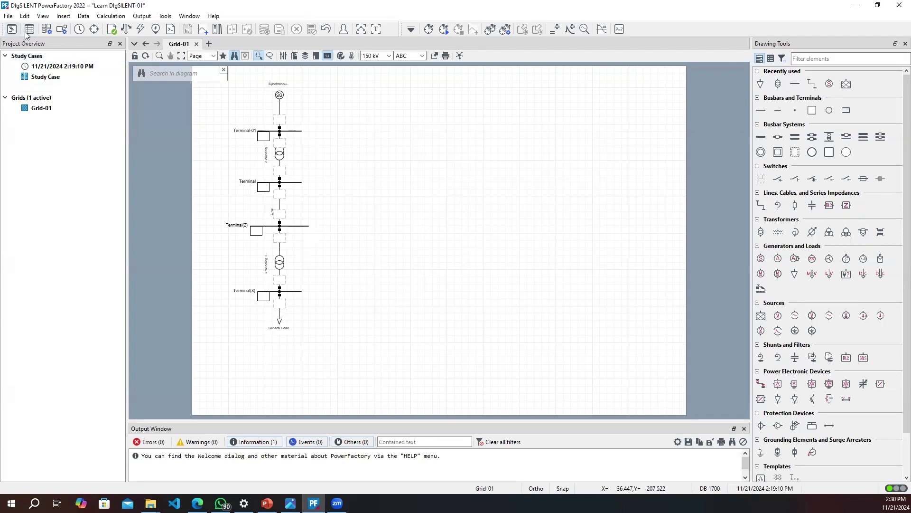
click(27, 31)
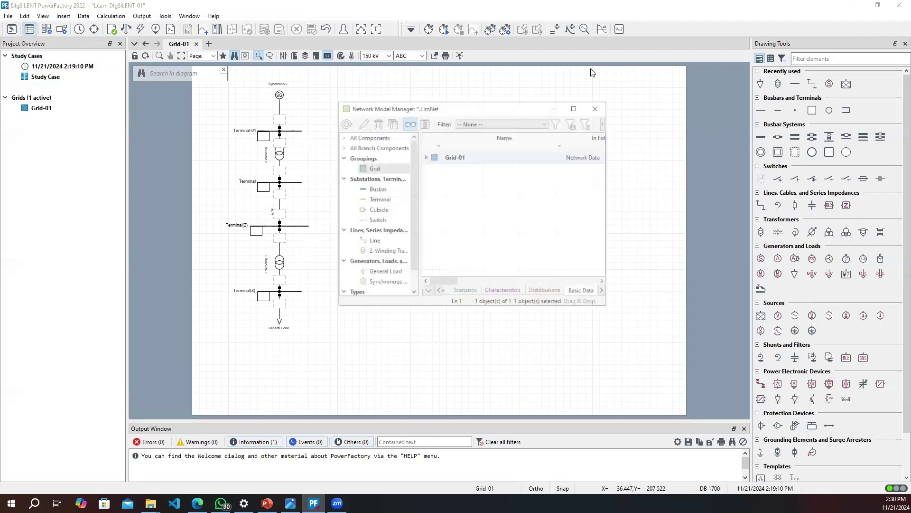
click(578, 107)
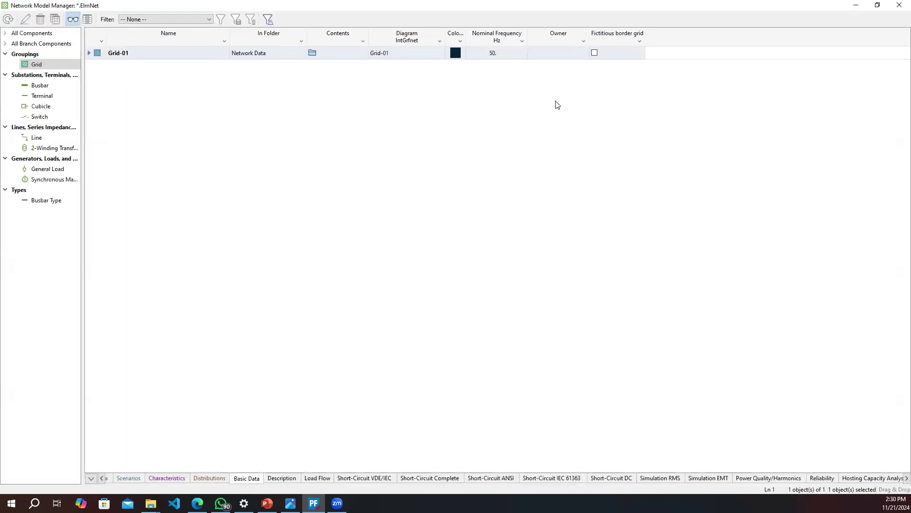
click(57, 87)
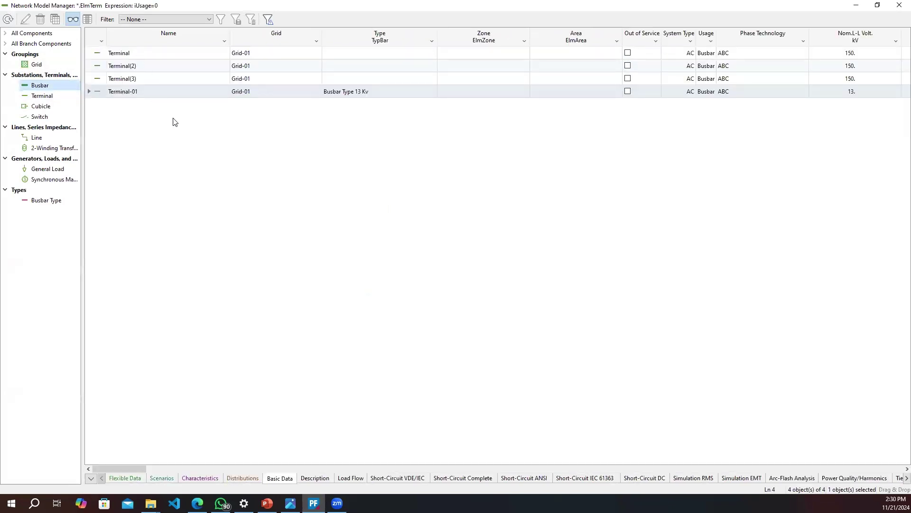
Rename the busbar Terminal(3) as Terminal-02
click(165, 97)
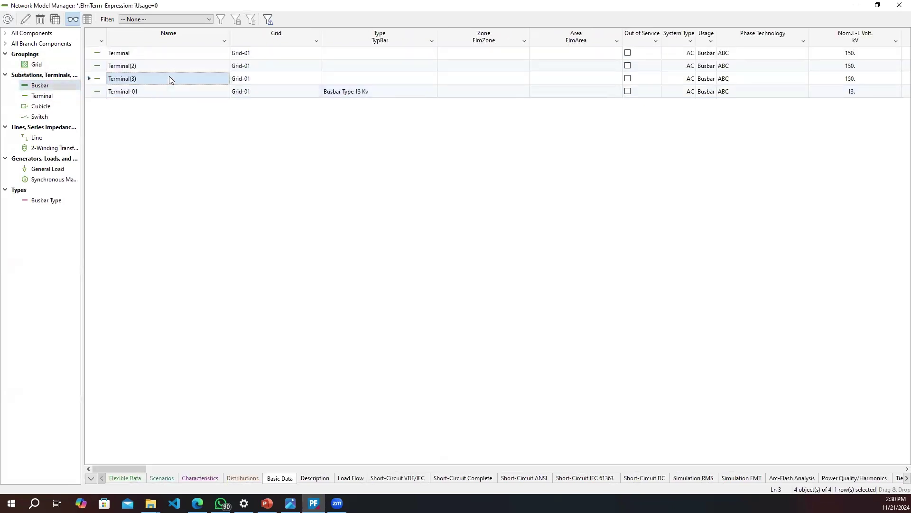
click(171, 80)
click(171, 78)
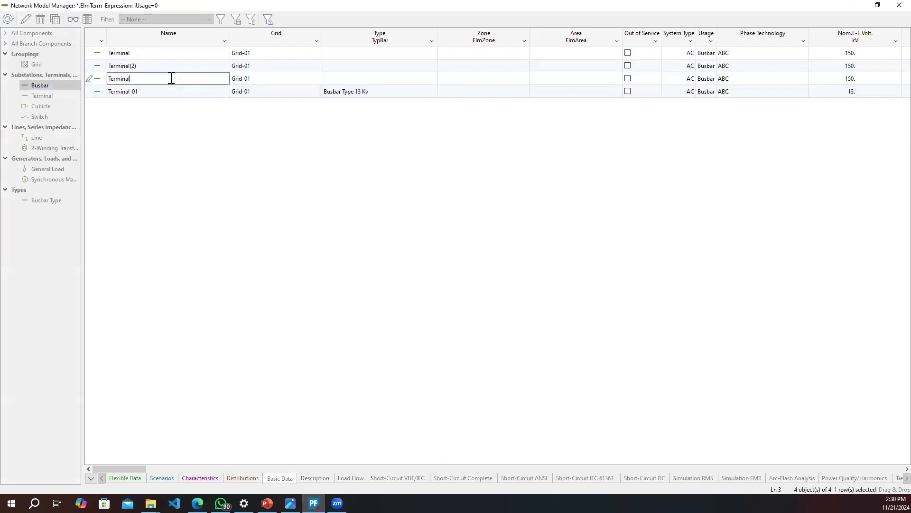
key(Return)
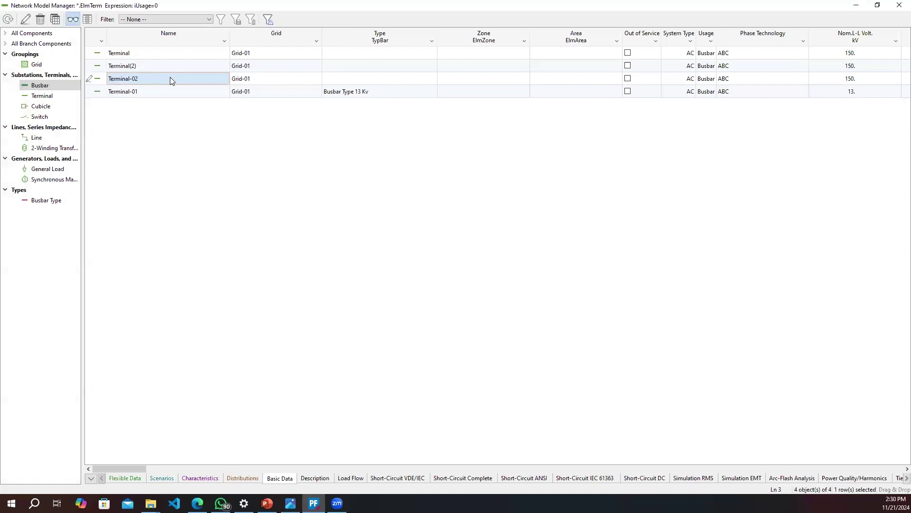
Rename the busbar Terminal(2) as Terminal-03
click(170, 61)
click(170, 61)
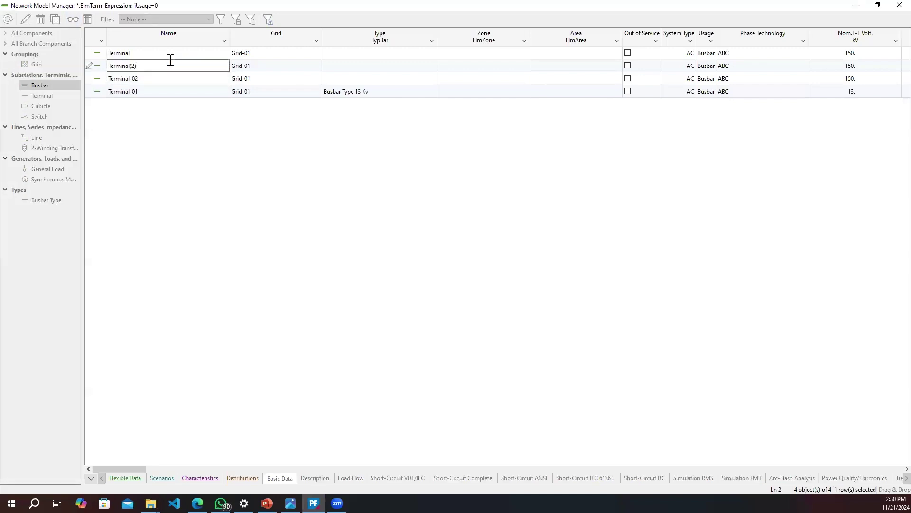
text(Terminal-03)
key(Return)
double_click(164, 49)
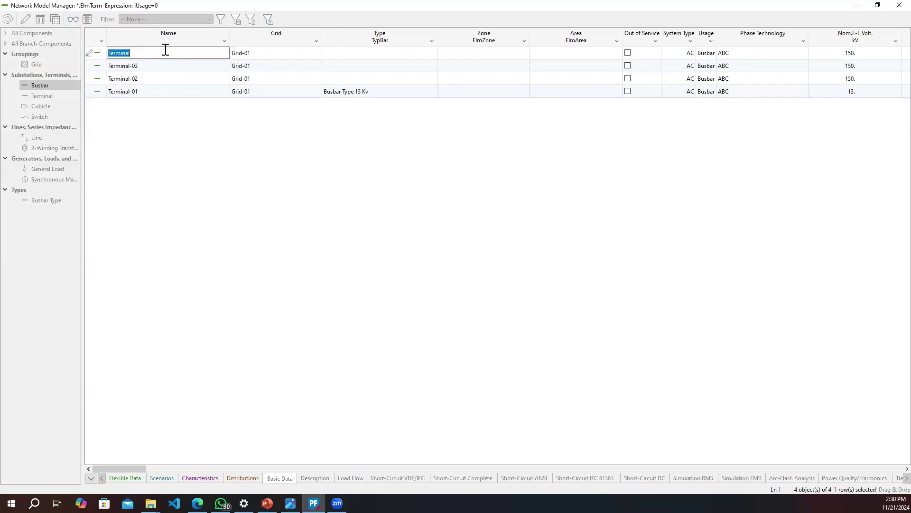
click(166, 49)
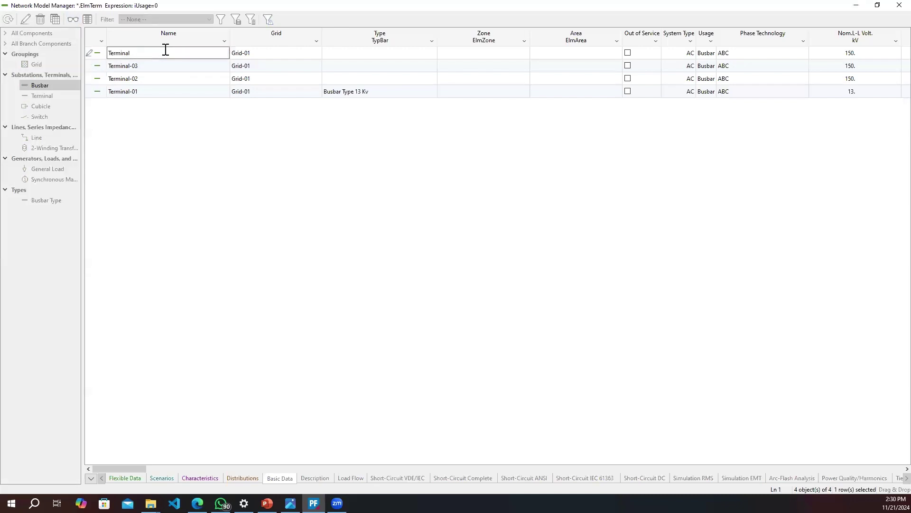
click(274, 129)
click(857, 5)
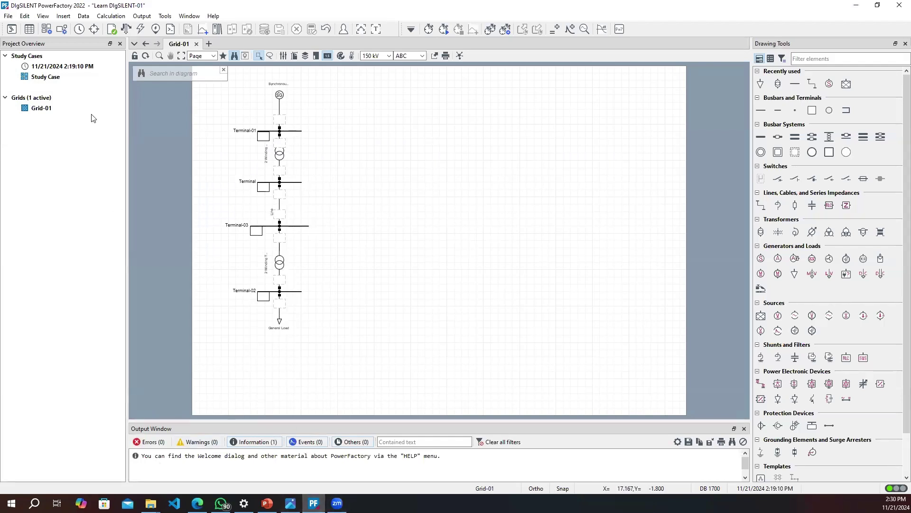
List the busbars in the Network Model Manager again and move its window aside to uncover the single-line diagram
click(29, 29)
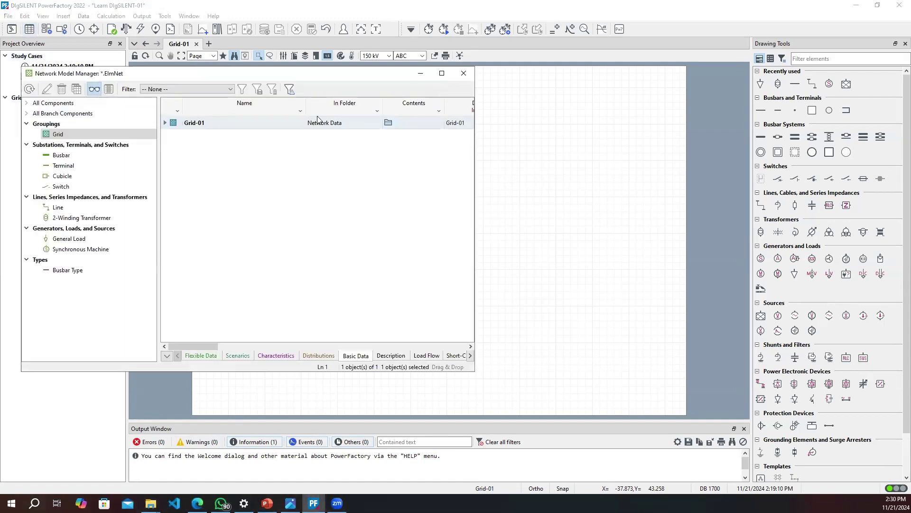
click(78, 165)
click(82, 154)
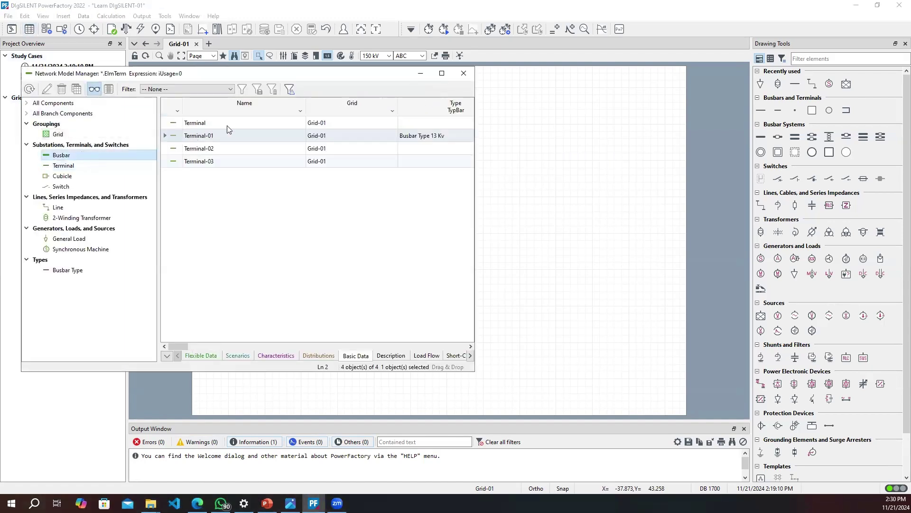
click(217, 124)
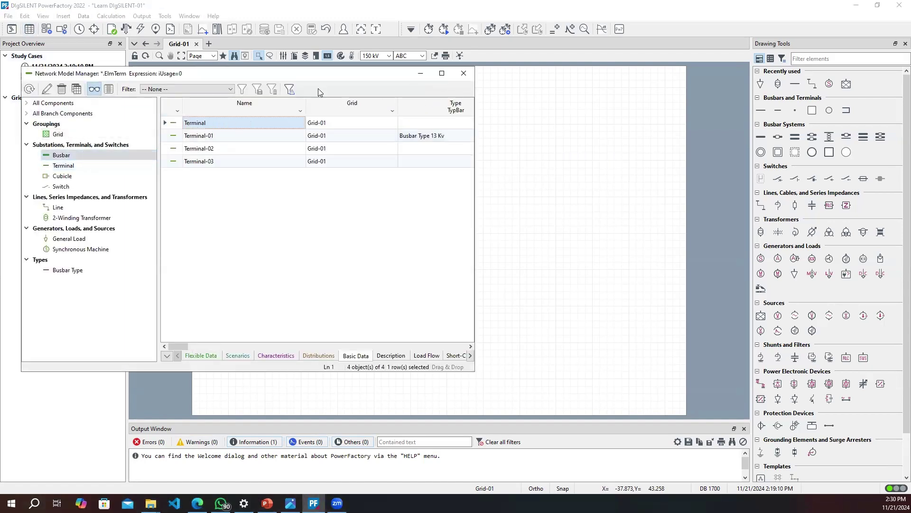
drag(336, 70, 336, 100)
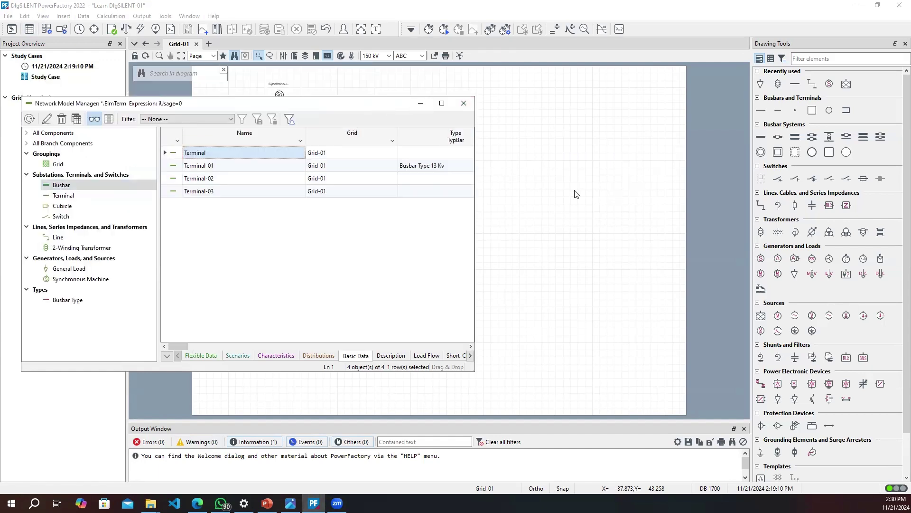
drag(389, 110, 692, 151)
right_click(475, 197)
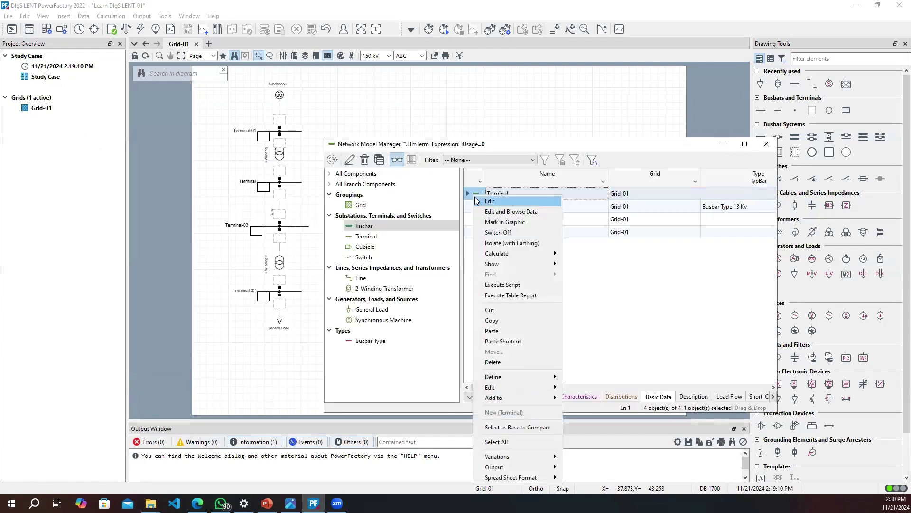
click(667, 331)
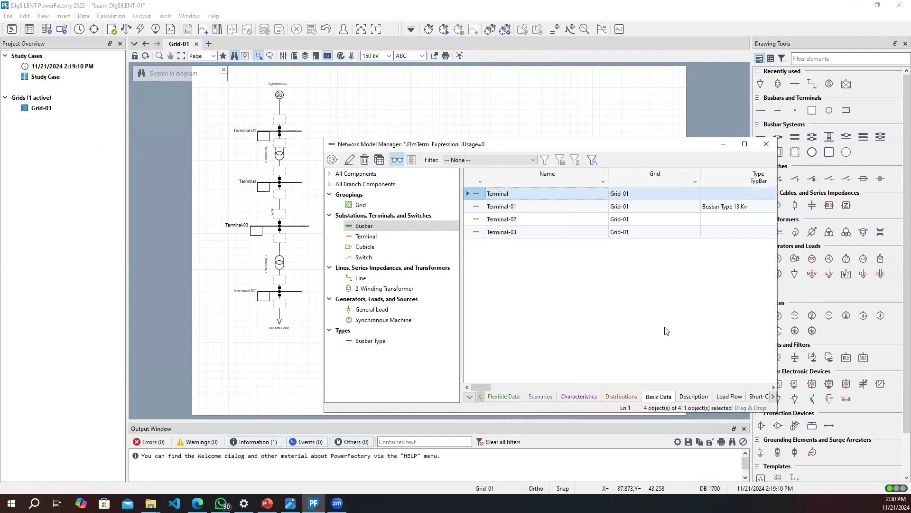
Mark Terminal-01 and Terminal-02 in the diagram from the busbar list to locate each busbar
click(476, 207)
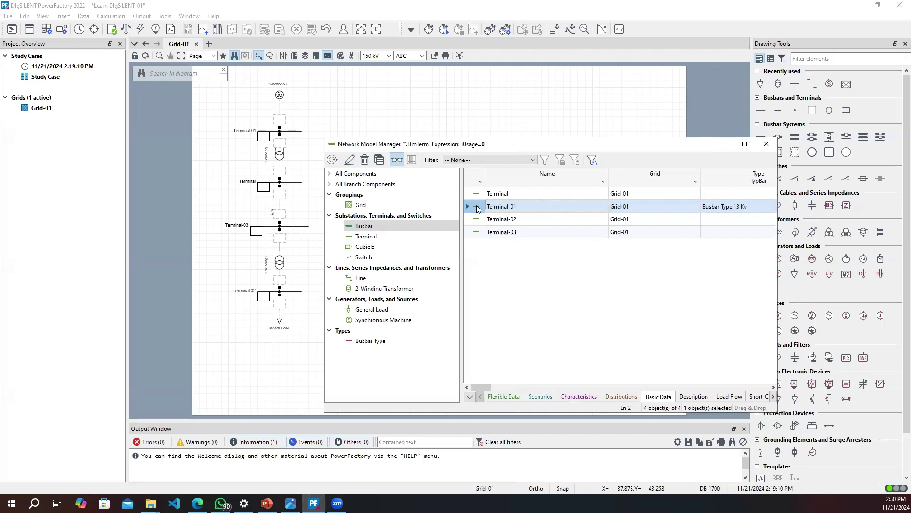
right_click(478, 210)
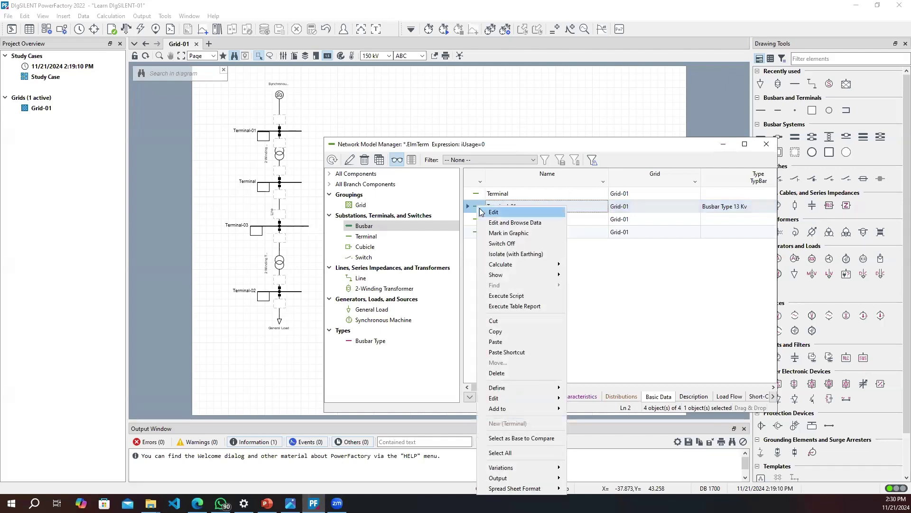
click(511, 233)
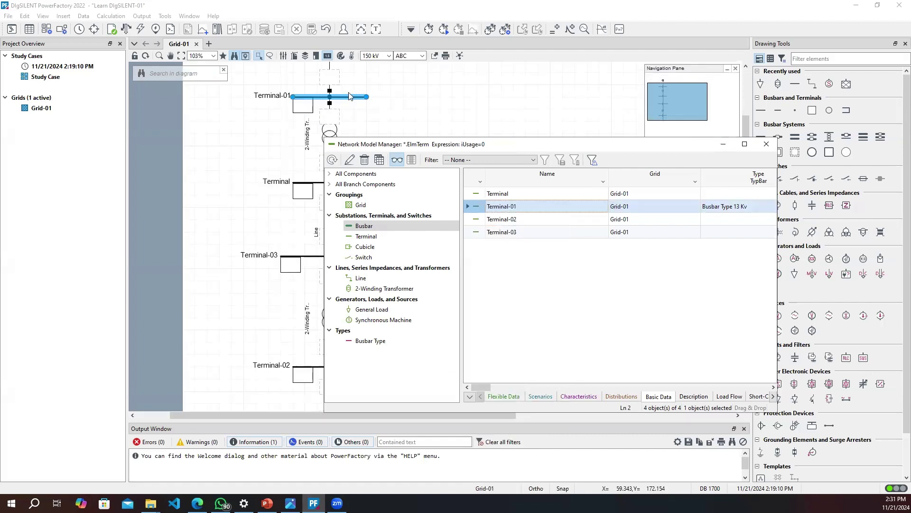
right_click(474, 218)
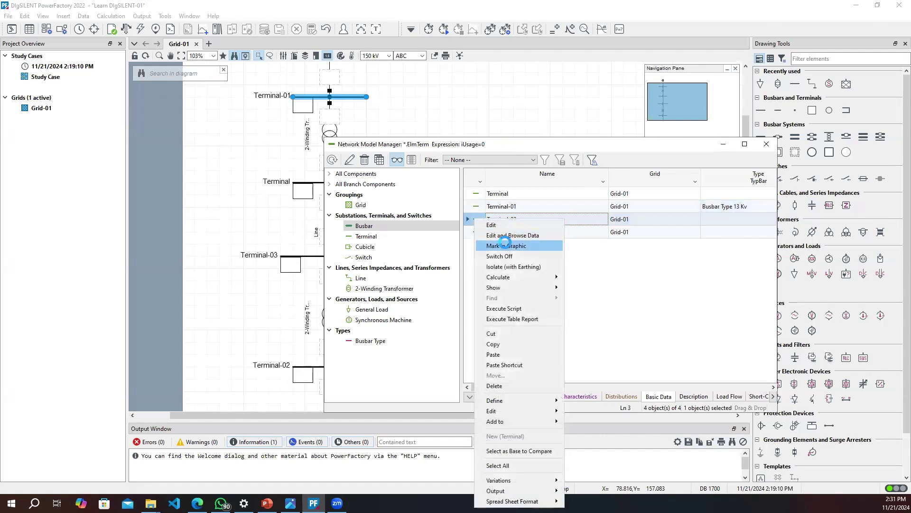
click(506, 244)
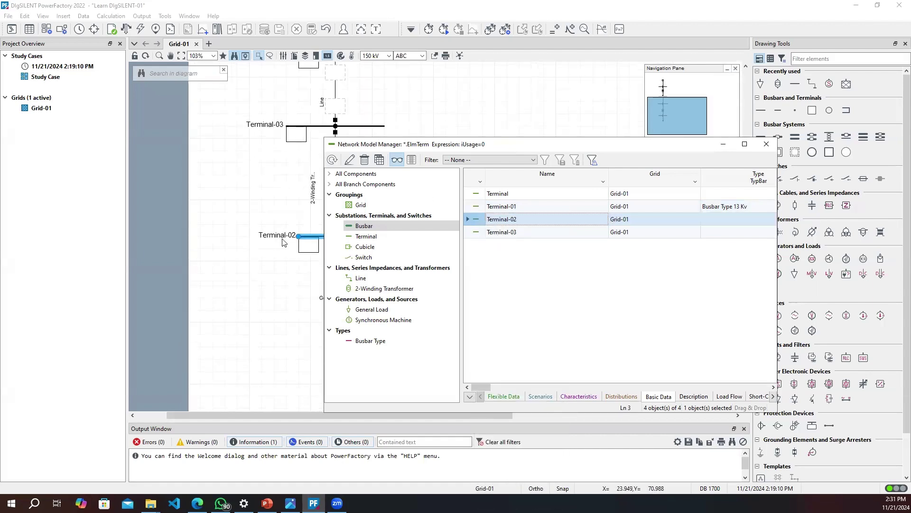
scroll(286, 243, up, 3)
scroll(301, 161, up, 2)
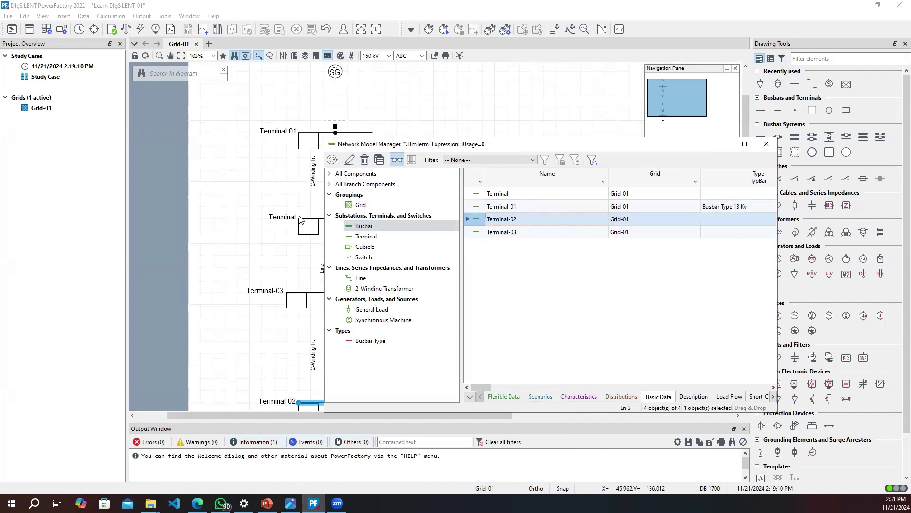
Rename the busbar Terminal-02 as Terminal-04 and minimize the Network Model Manager
click(533, 193)
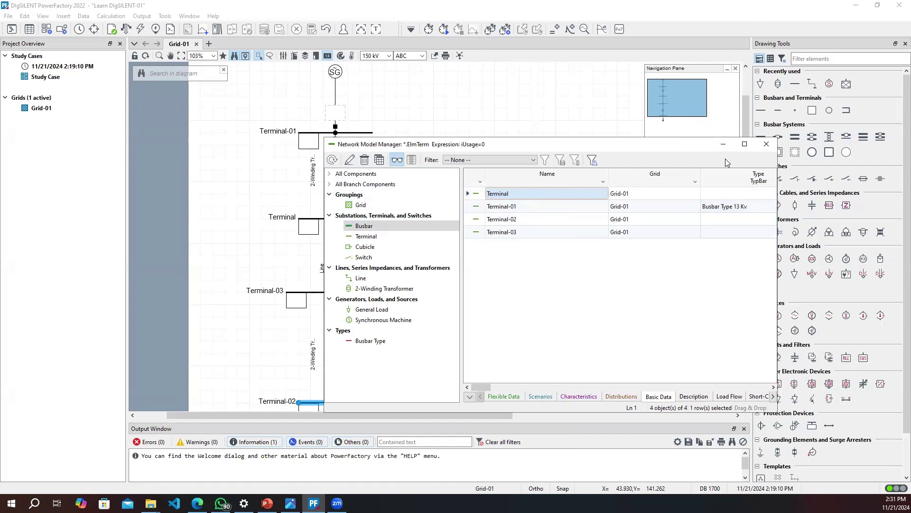
double_click(534, 219)
click(534, 220)
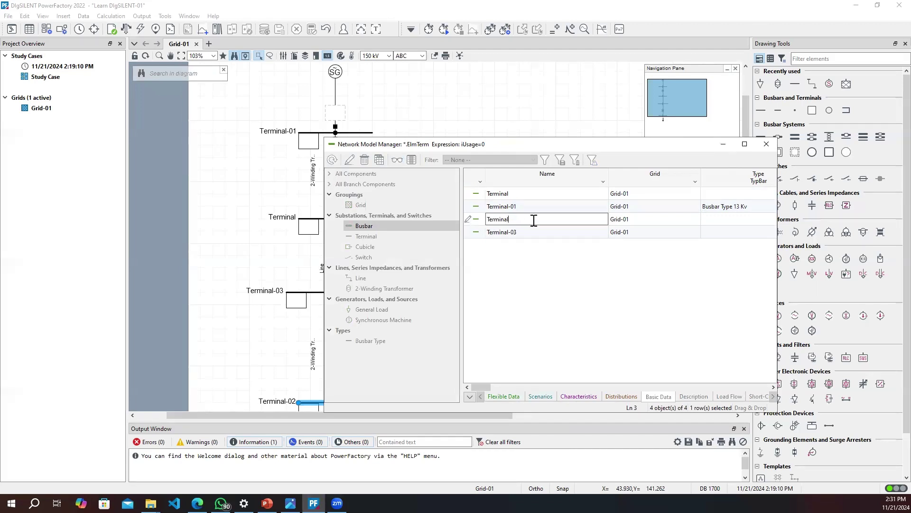
key(Return)
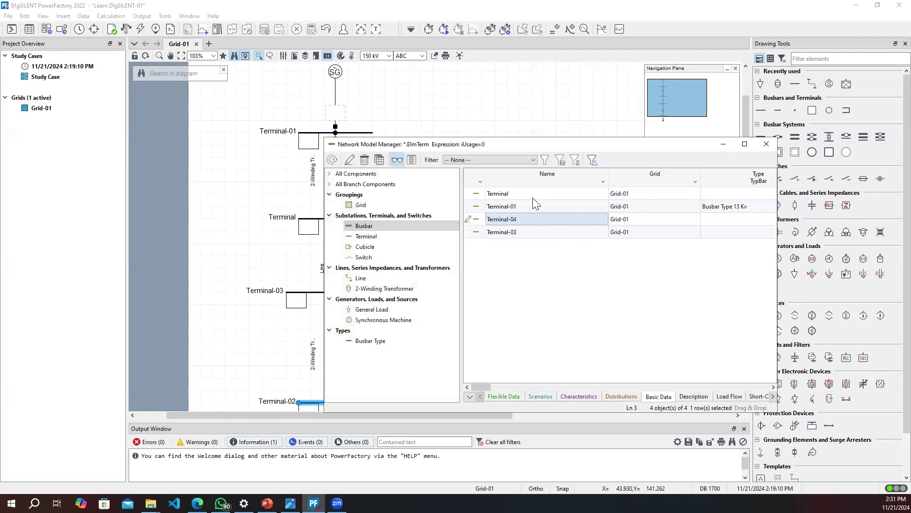
click(533, 192)
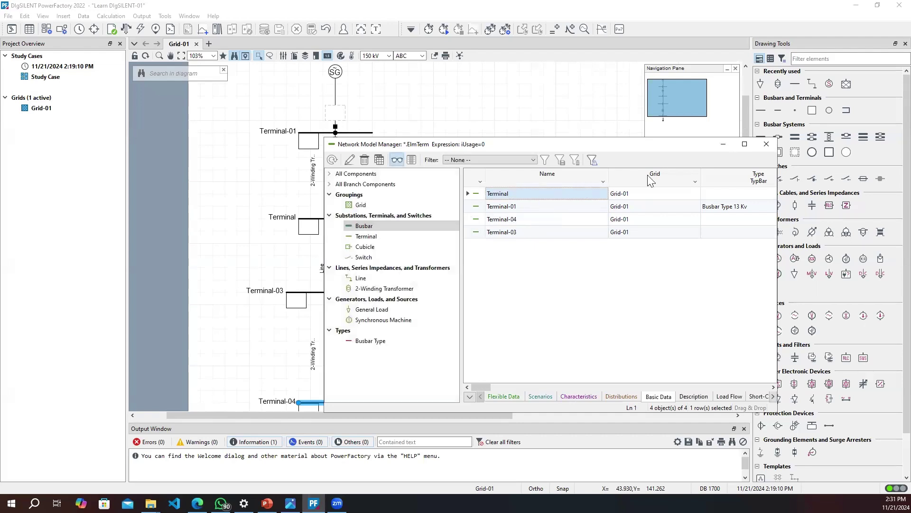
click(723, 144)
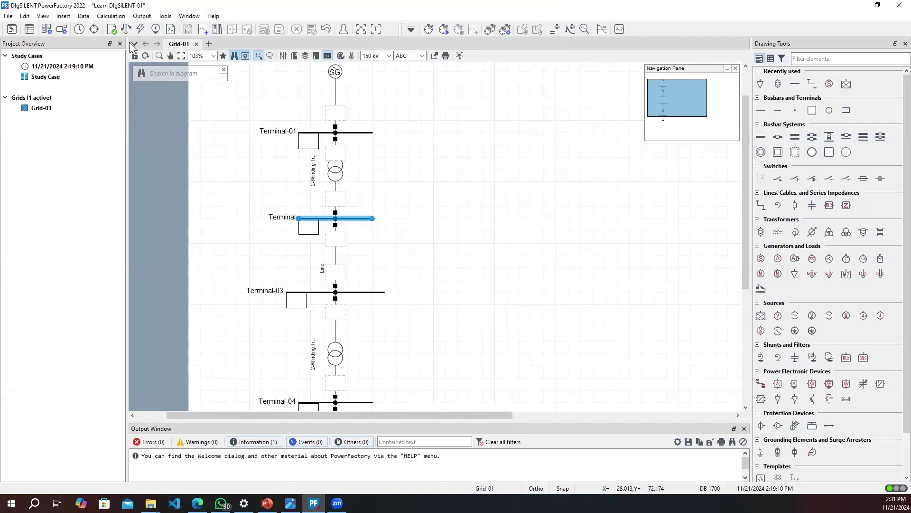
Review the busbar names in the Network Model Manager's terminal list
click(29, 29)
click(119, 177)
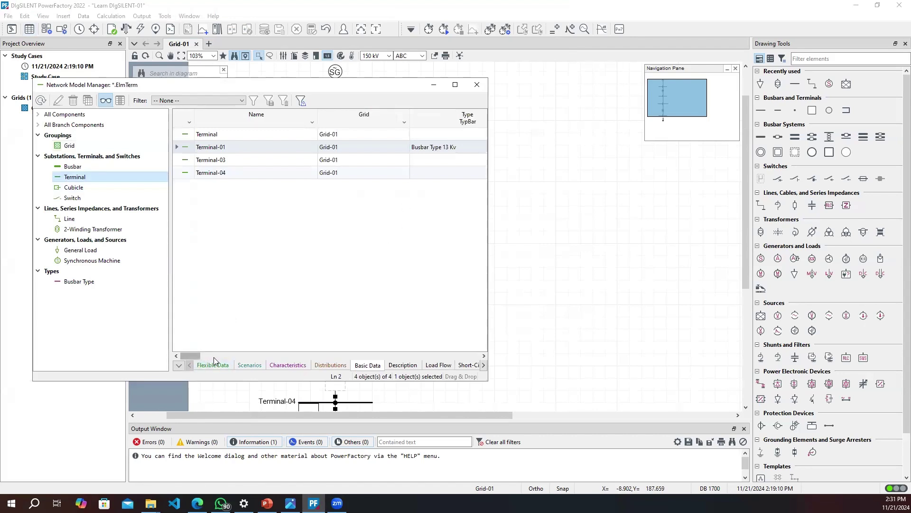
click(231, 134)
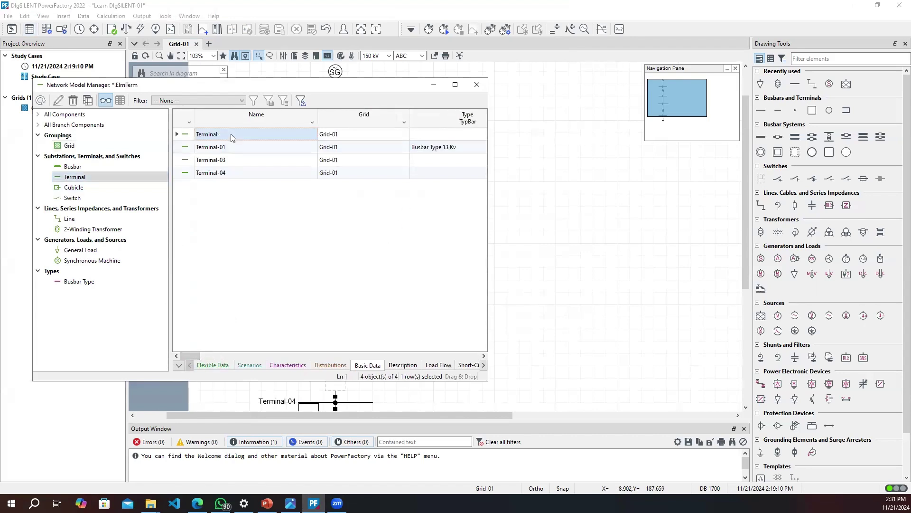
click(231, 177)
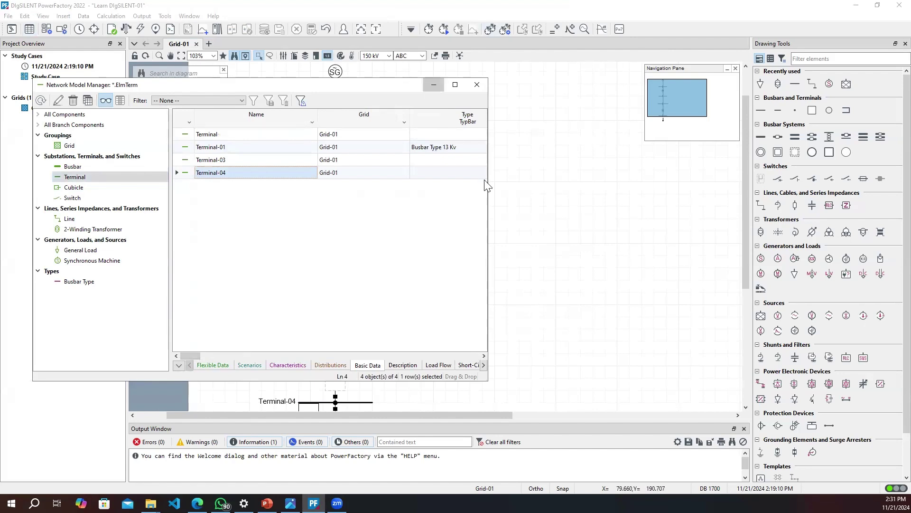
click(370, 219)
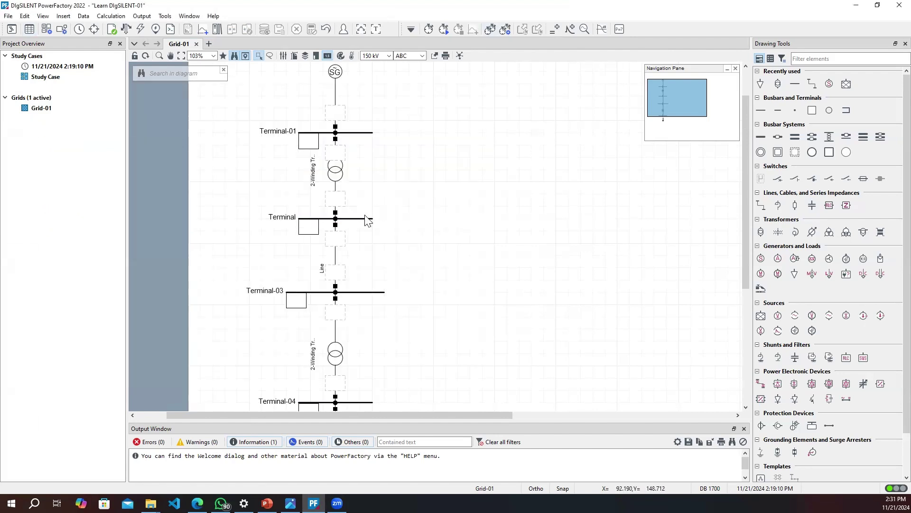
Disconnect the line below the busbar Terminal and the transformer above it from their busbars
right_click(336, 246)
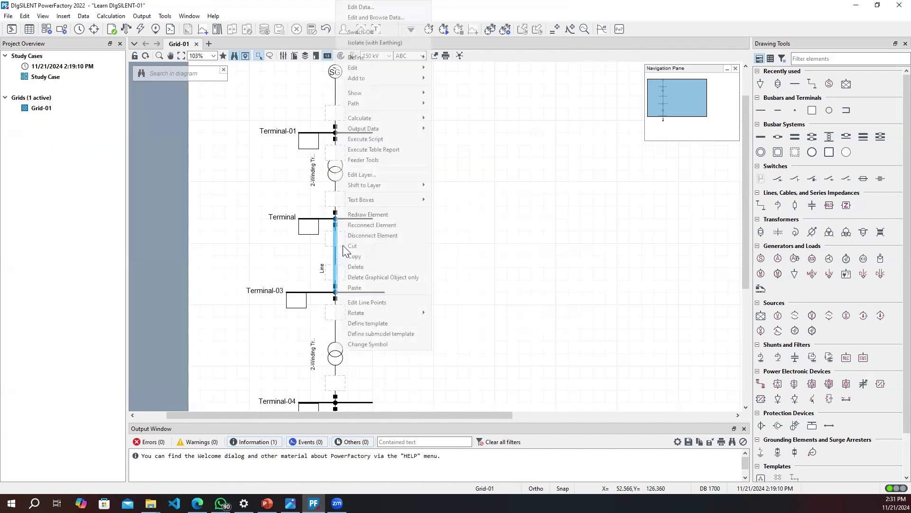
click(392, 234)
click(336, 177)
right_click(336, 177)
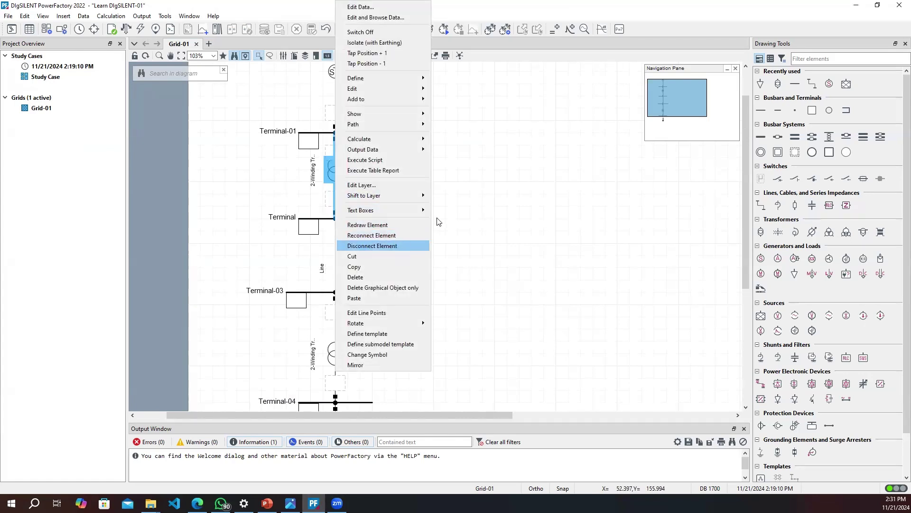
click(398, 246)
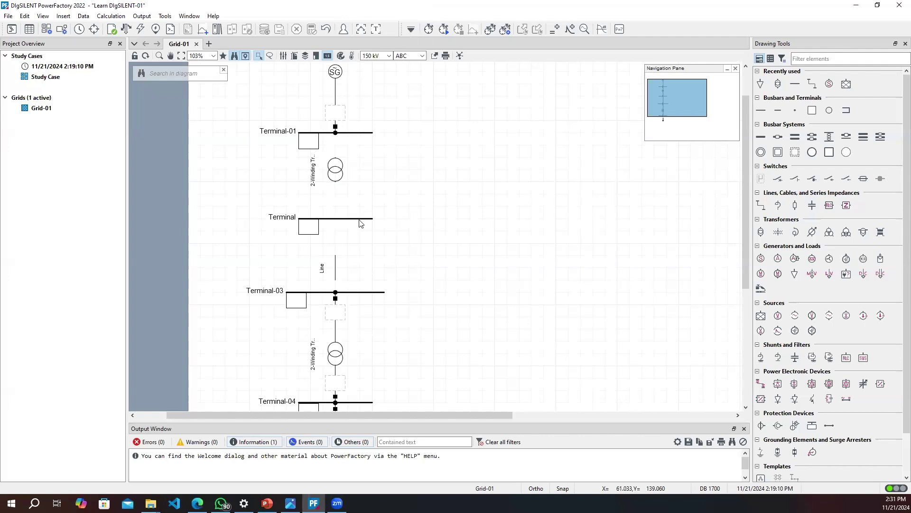
double_click(361, 219)
click(561, 9)
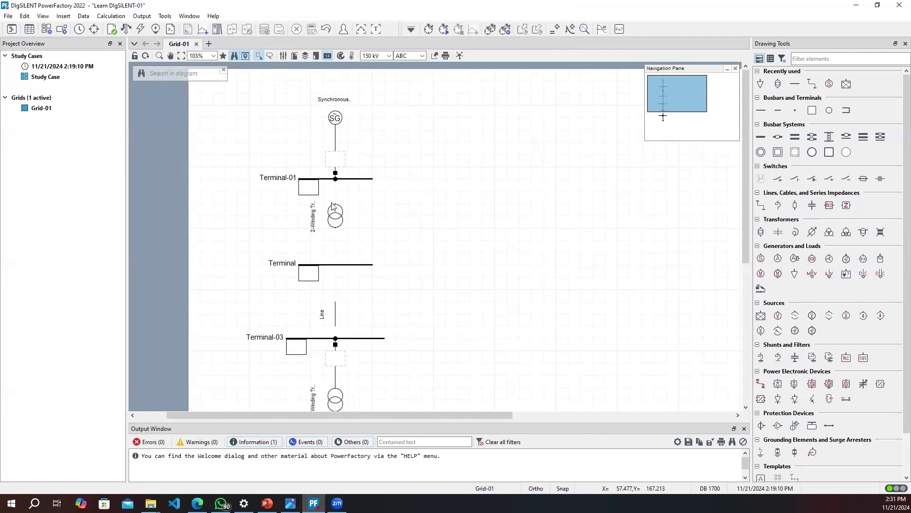
click(335, 170)
right_click(336, 266)
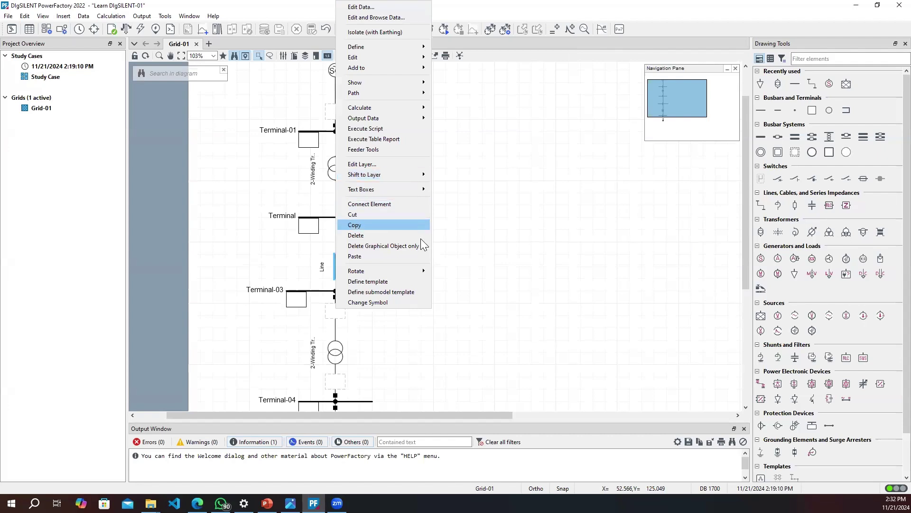
click(338, 355)
click(337, 354)
right_click(347, 290)
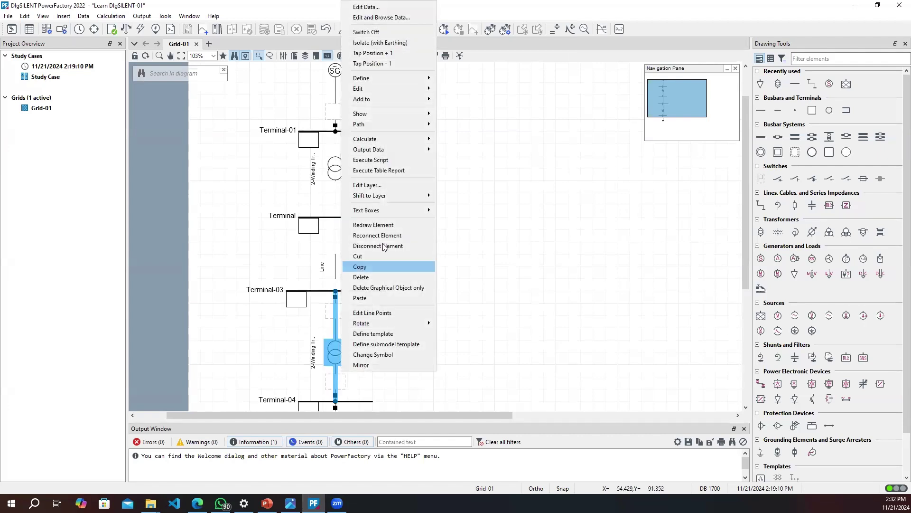
key(Escape)
Delete the disconnected busbar Terminal and draw a new busbar in its place between the upper transformer and the line
click(352, 220)
right_click(352, 221)
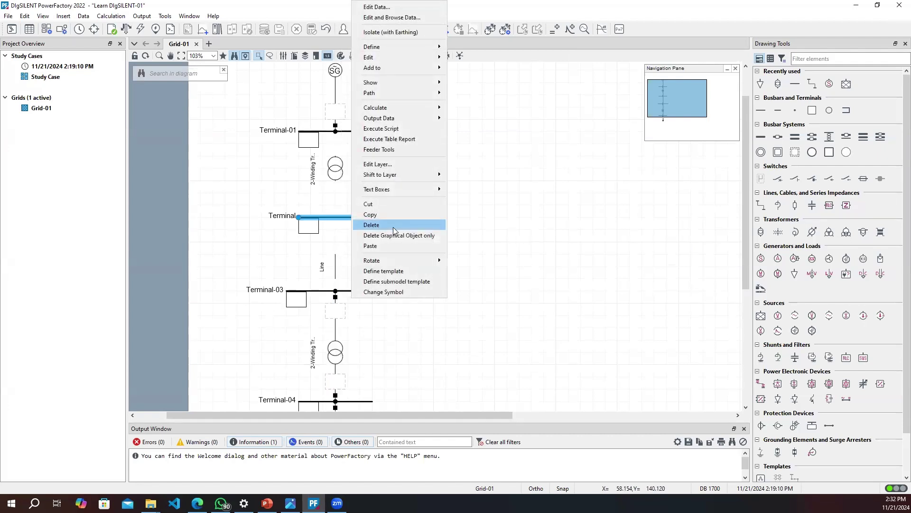
click(393, 227)
click(517, 269)
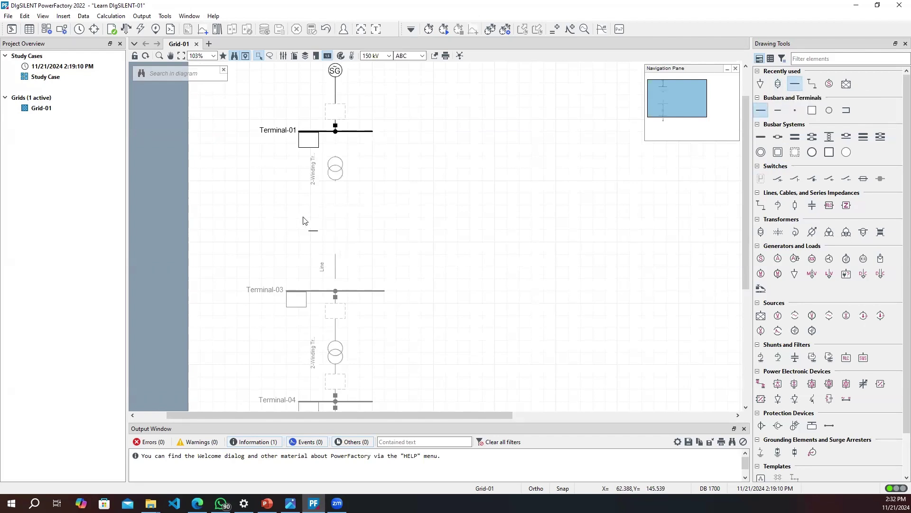
click(368, 232)
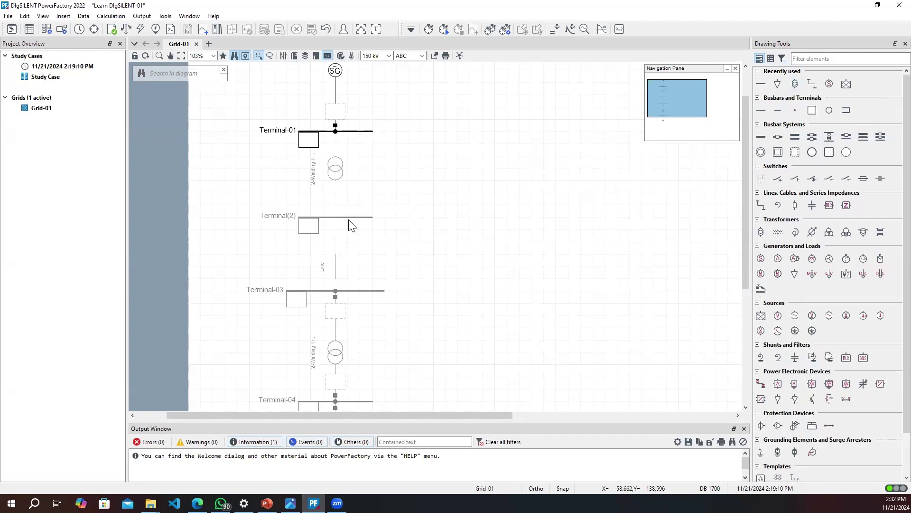
List the terminals in the Network Model Manager and try to mark the leftover entry Terminal in the diagram
click(26, 30)
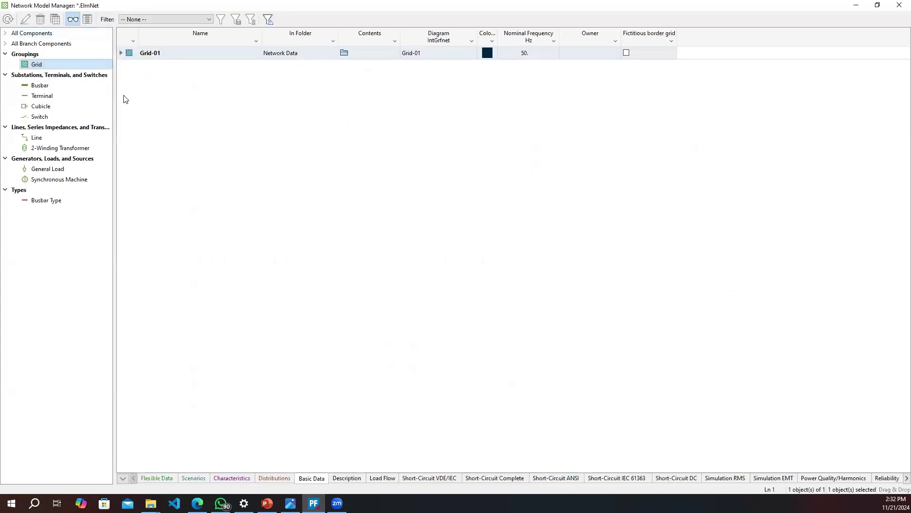
click(47, 96)
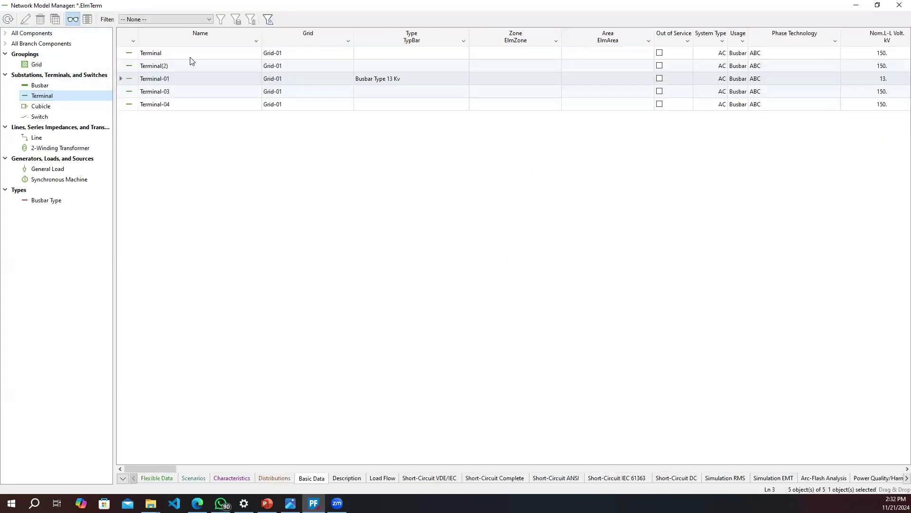
right_click(135, 52)
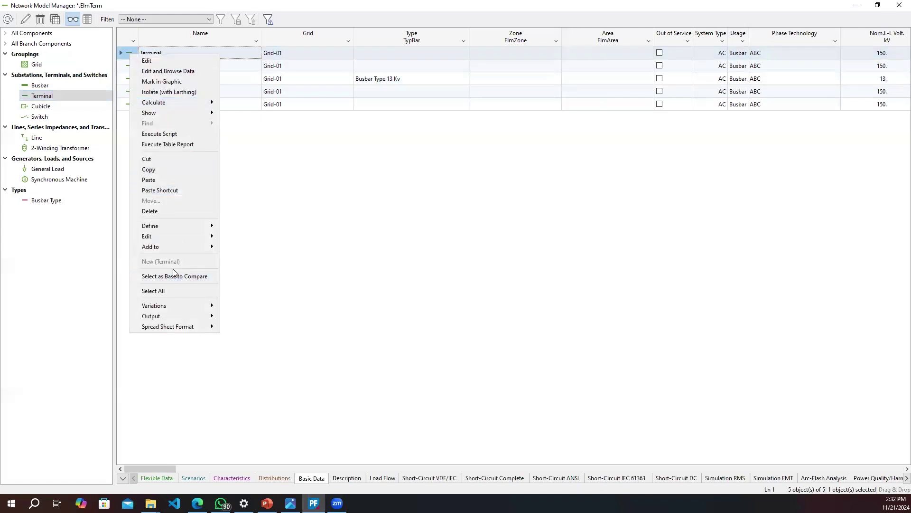
click(162, 82)
click(532, 263)
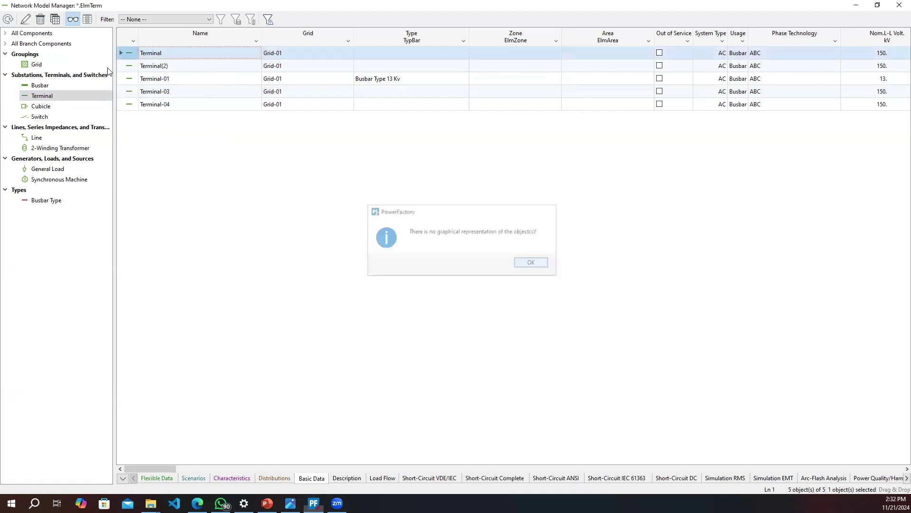
Try to delete the leftover entry Terminal from the terminal list
right_click(125, 53)
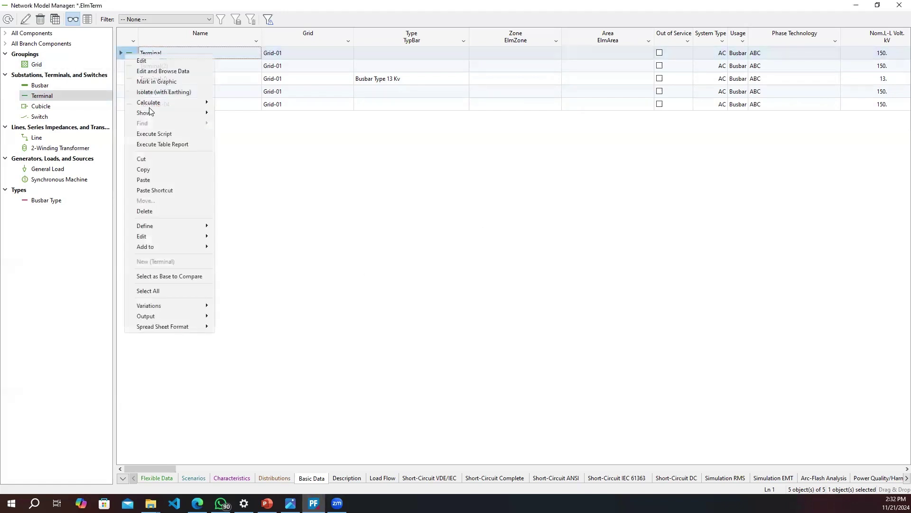
click(172, 210)
click(548, 268)
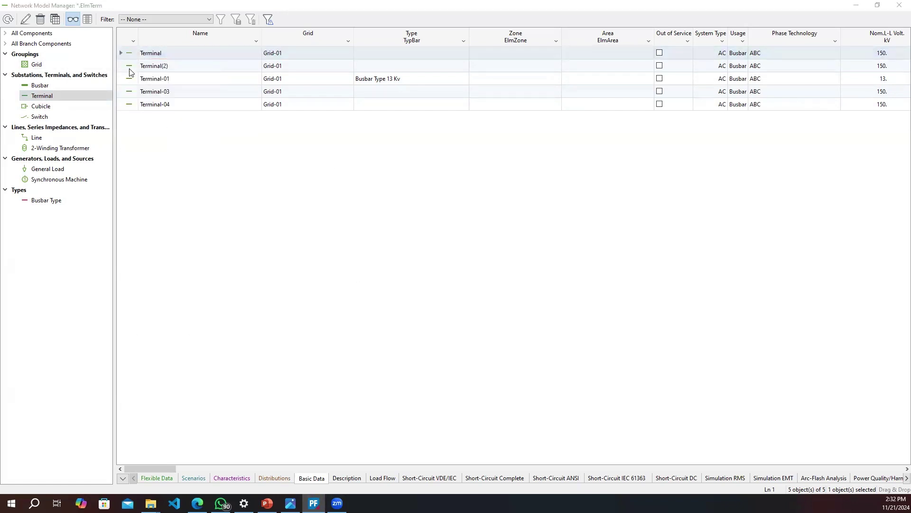
Mark Terminal(2) in the diagram to locate it and rename it as Terminal-02 in the terminal list
right_click(131, 70)
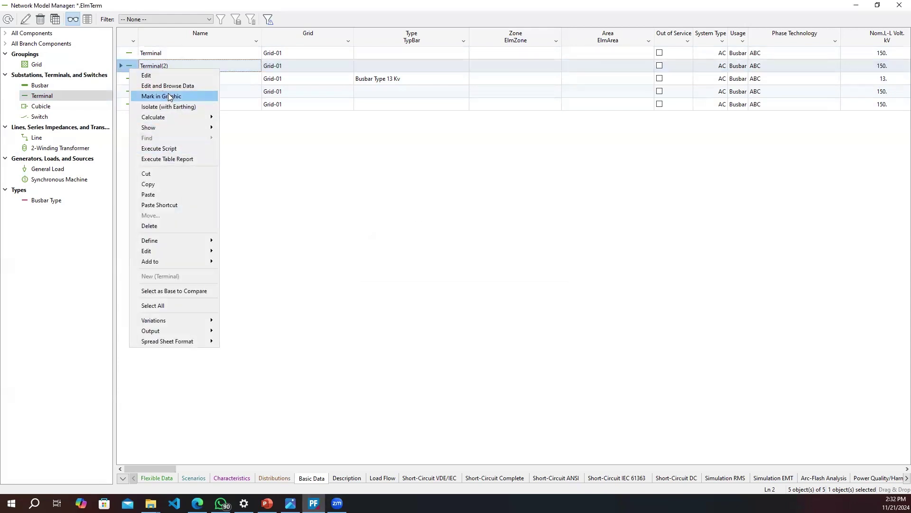
click(169, 96)
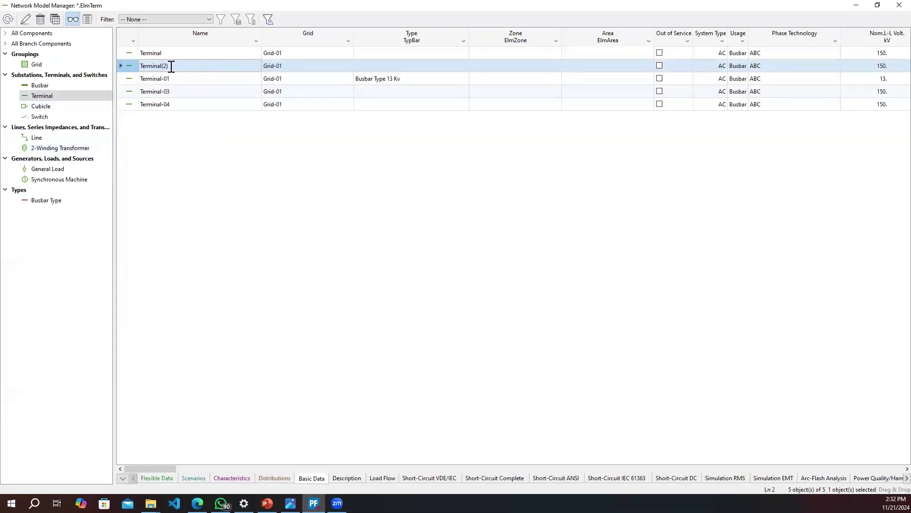
double_click(176, 66)
click(181, 66)
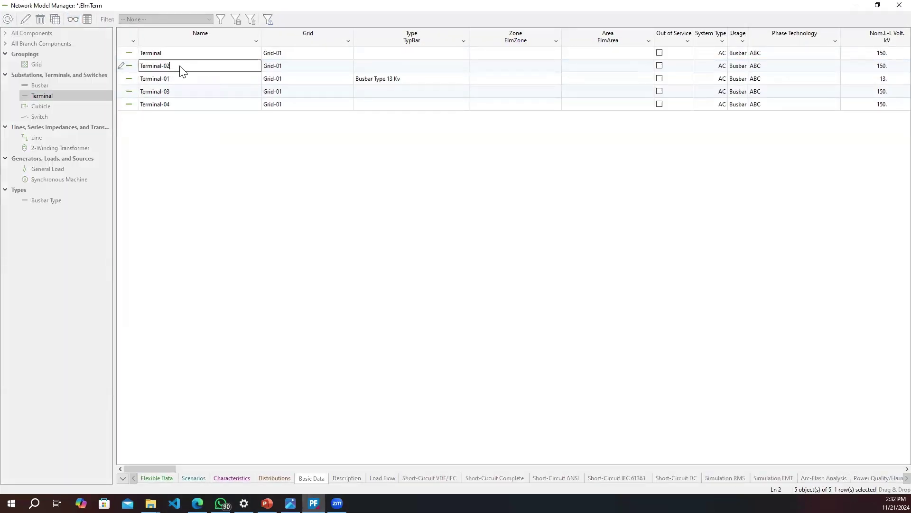
key(Return)
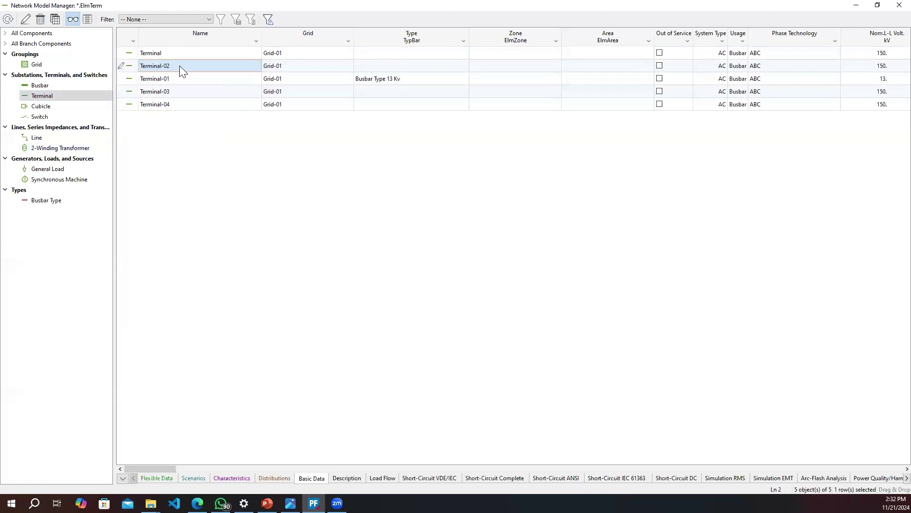
click(856, 5)
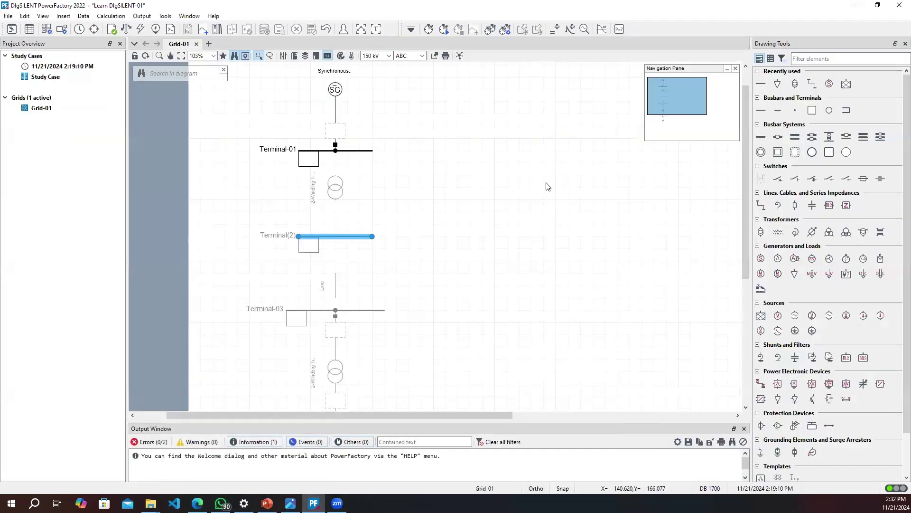
Connect the upper two-winding transformer between Terminal-01 and the new busbar below it
right_click(337, 190)
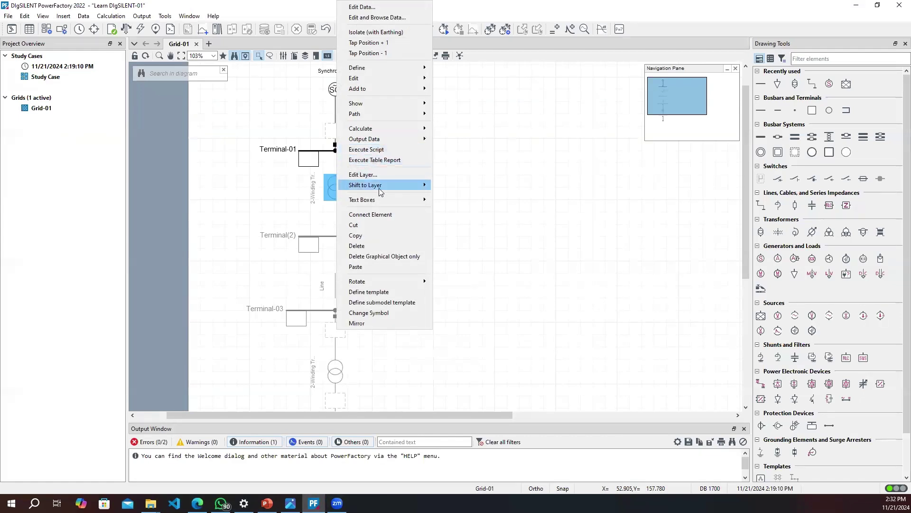
click(372, 214)
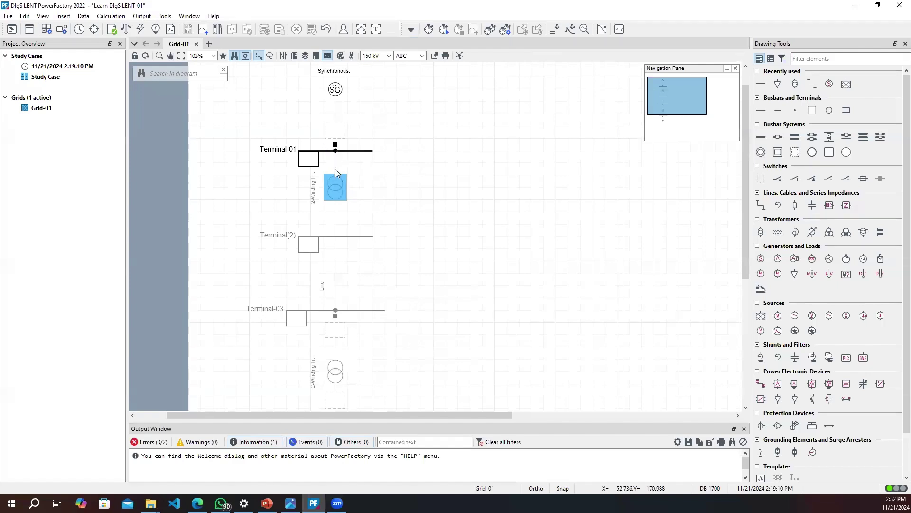
click(335, 151)
click(339, 237)
scroll(343, 264, down, 1)
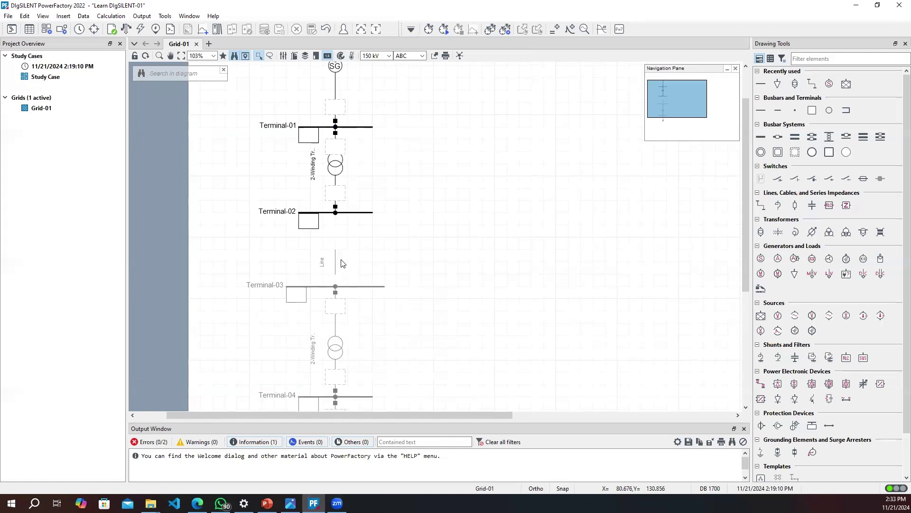
Connect the disconnected line between Terminal-02 and Terminal-03
right_click(334, 260)
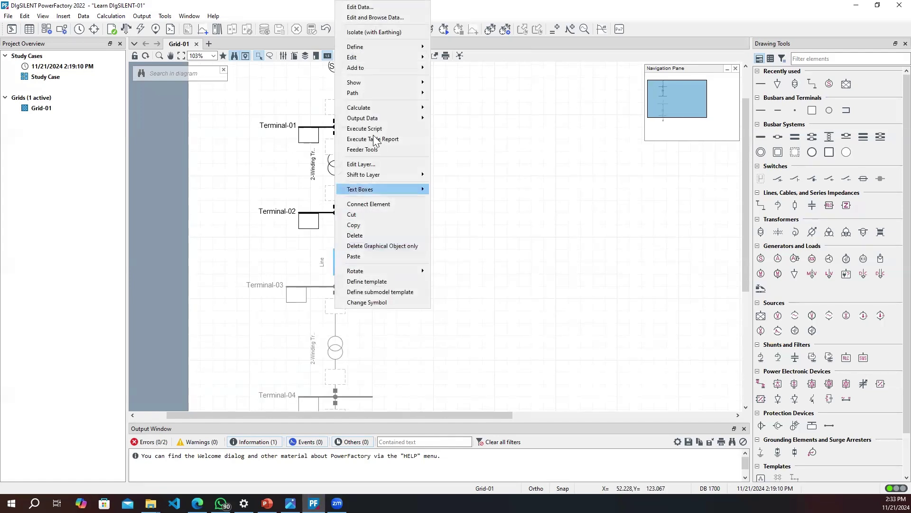
click(387, 204)
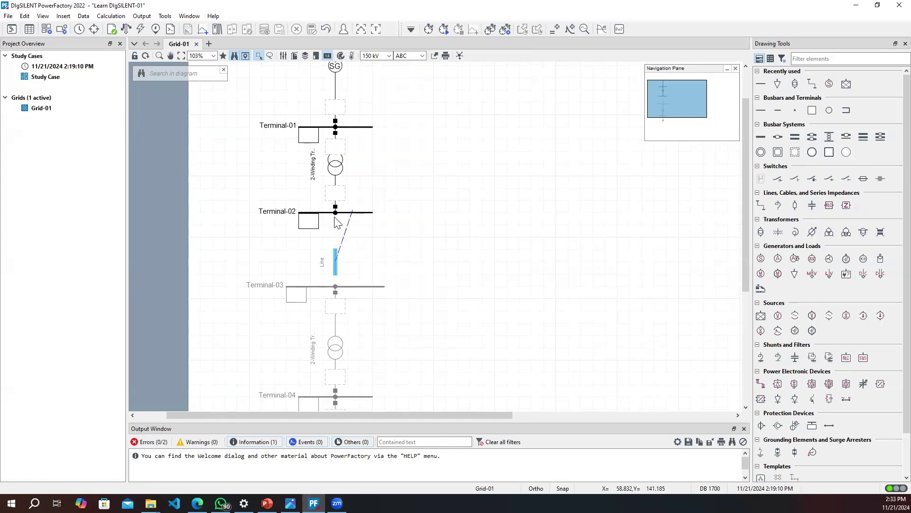
click(336, 213)
click(336, 287)
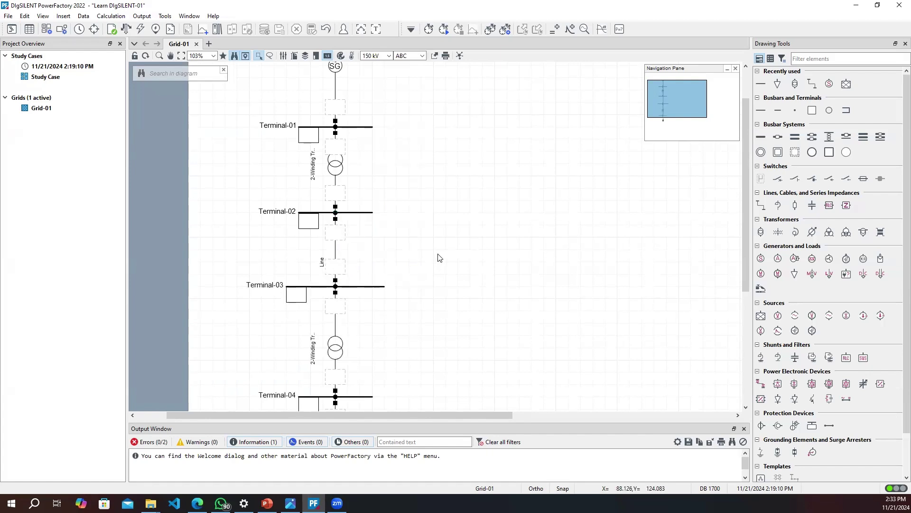
Review the complete single-line diagram from the synchronous machine down to the general load
scroll(441, 247, down, 3)
scroll(240, 301, down, 3)
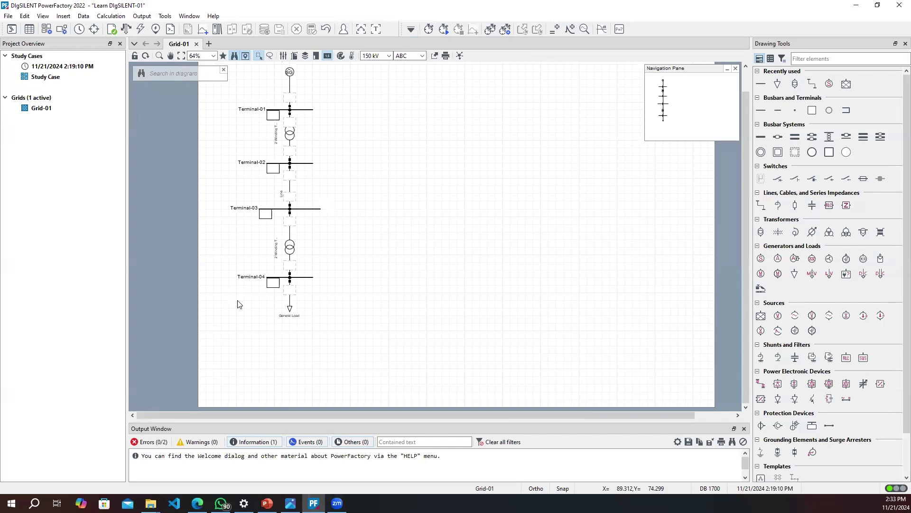
scroll(285, 304, up, 1)
scroll(328, 312, down, 1)
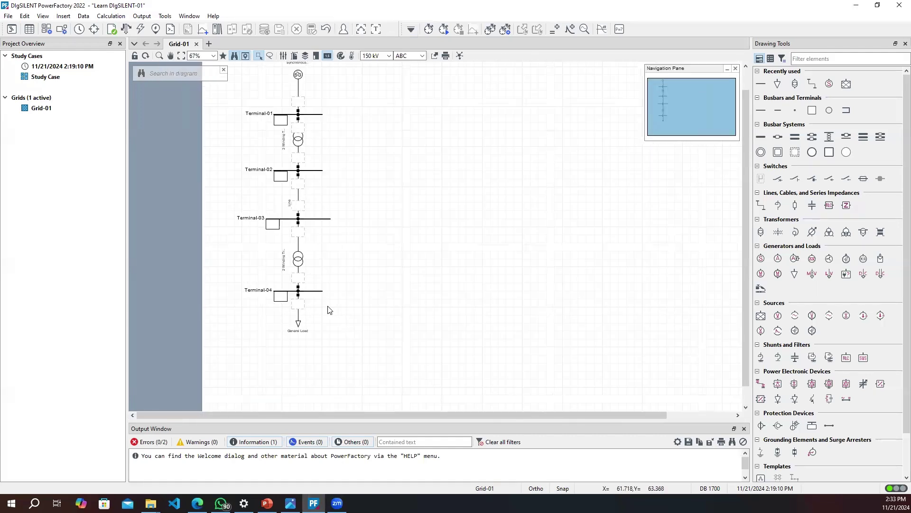
scroll(343, 287, up, 1)
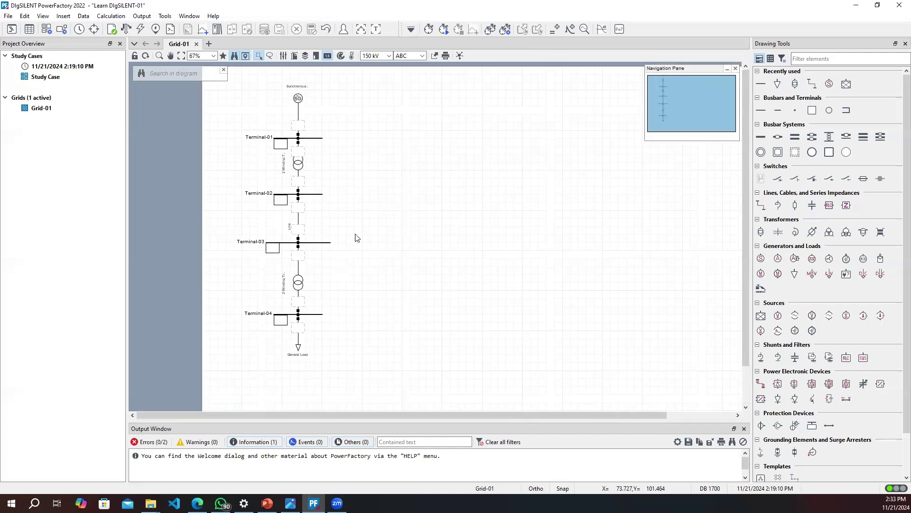
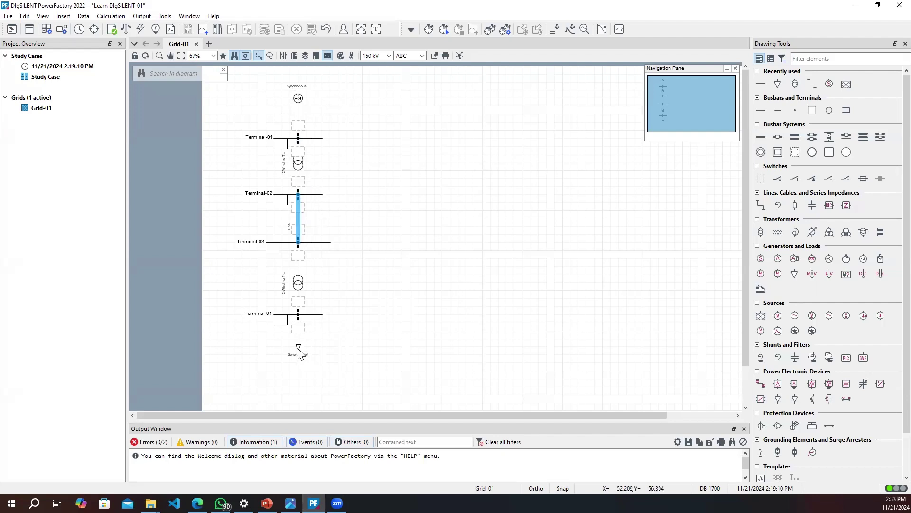
click(367, 330)
Copy the busbar type Busbar Type 13 Kv from Terminal-01 to Terminal-04 in the network model's terminal list
click(29, 29)
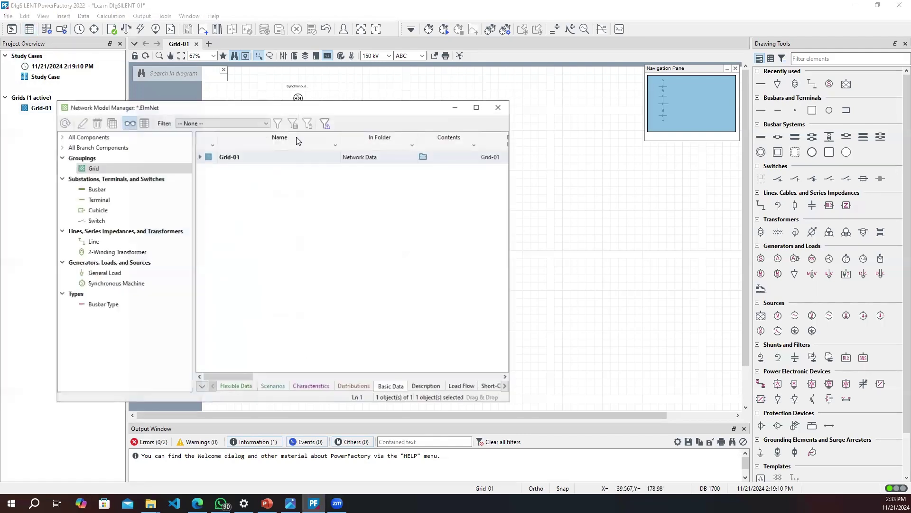
click(142, 200)
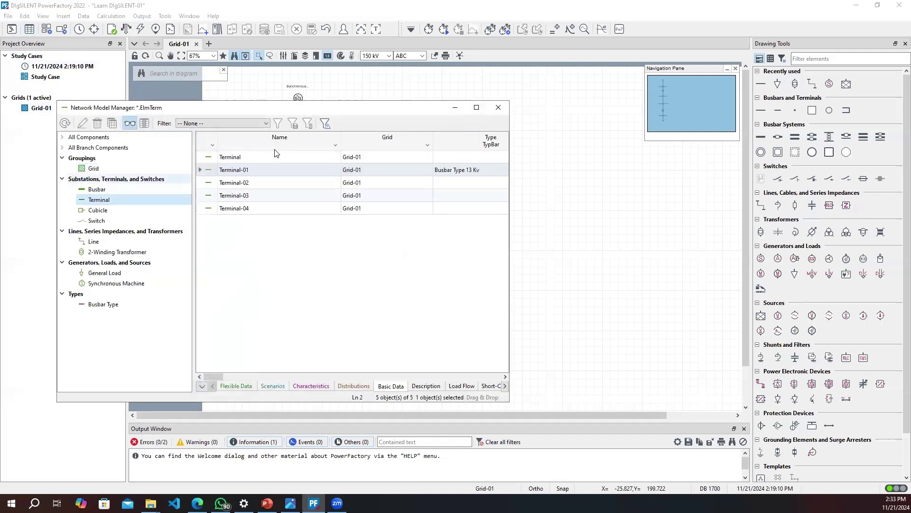
double_click(458, 108)
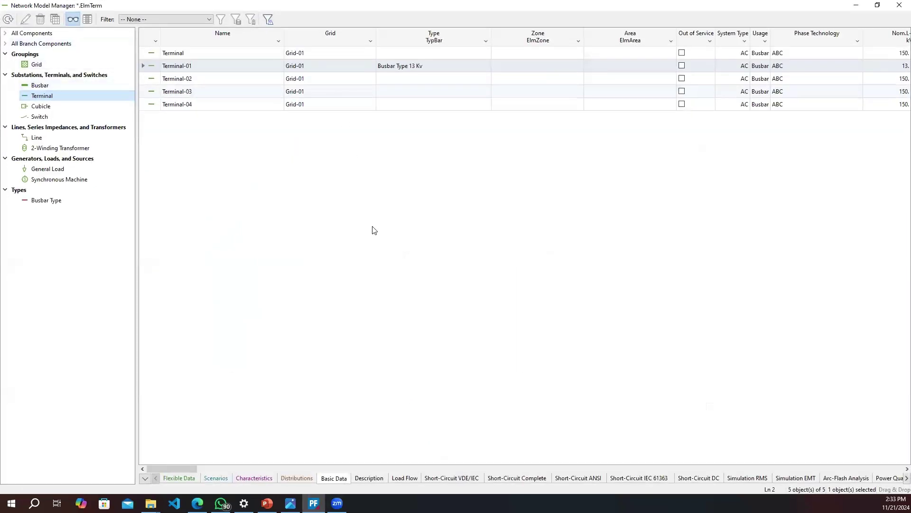
click(435, 65)
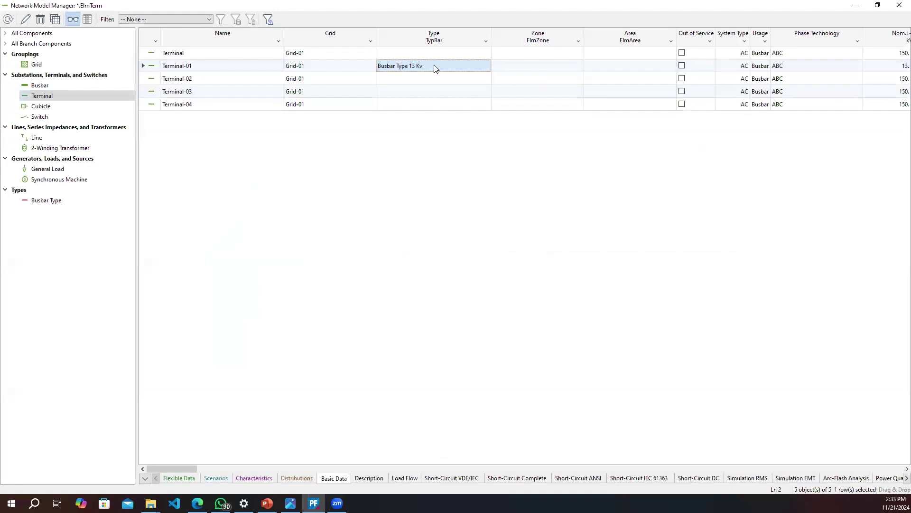
right_click(435, 68)
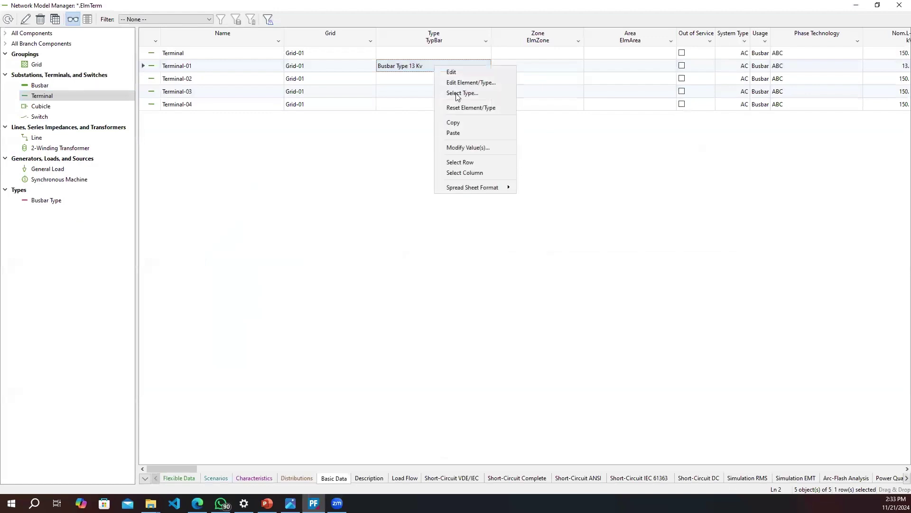
click(478, 123)
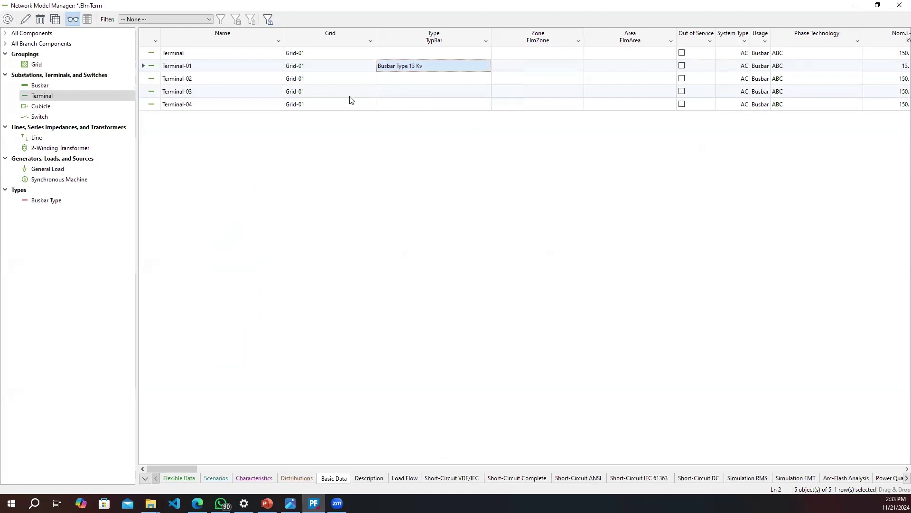
right_click(419, 62)
click(454, 119)
right_click(426, 105)
click(458, 151)
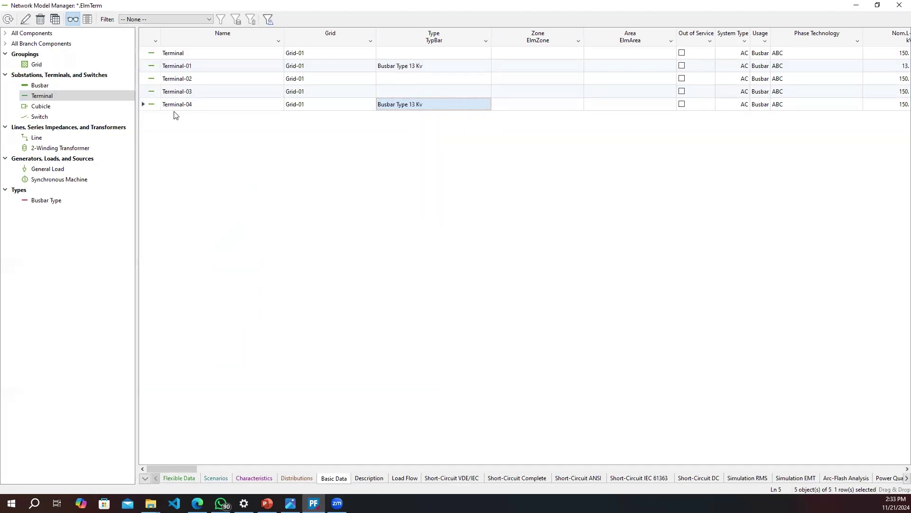
Mark Terminal-04 in the diagram and set its nominal line-line voltage to 13 kV in its basic data
click(148, 104)
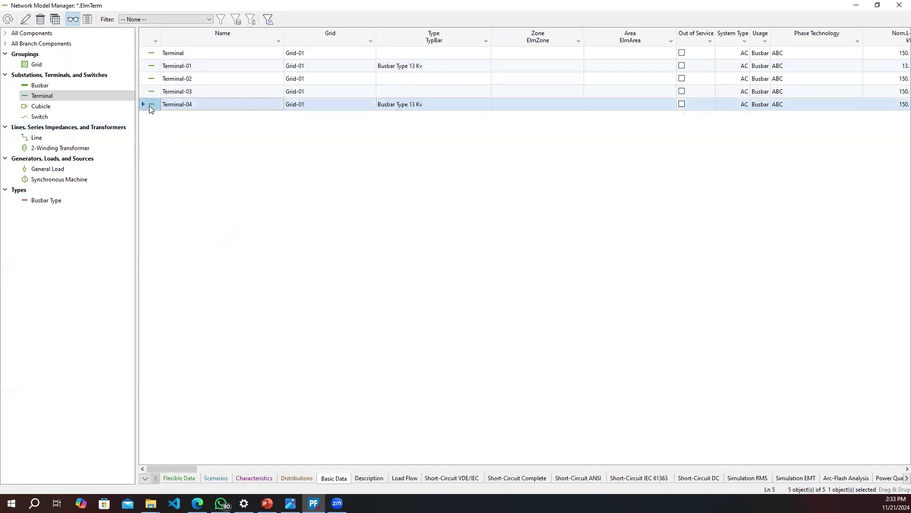
right_click(149, 105)
click(183, 134)
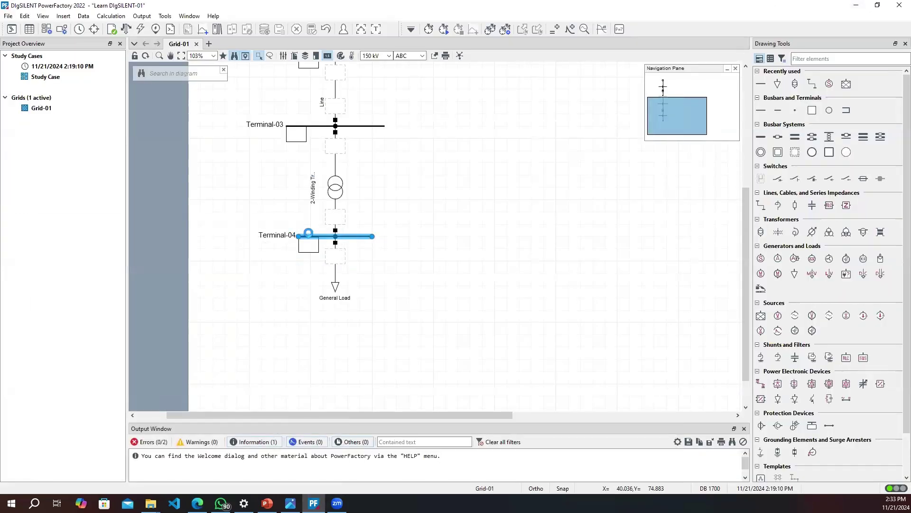
double_click(315, 239)
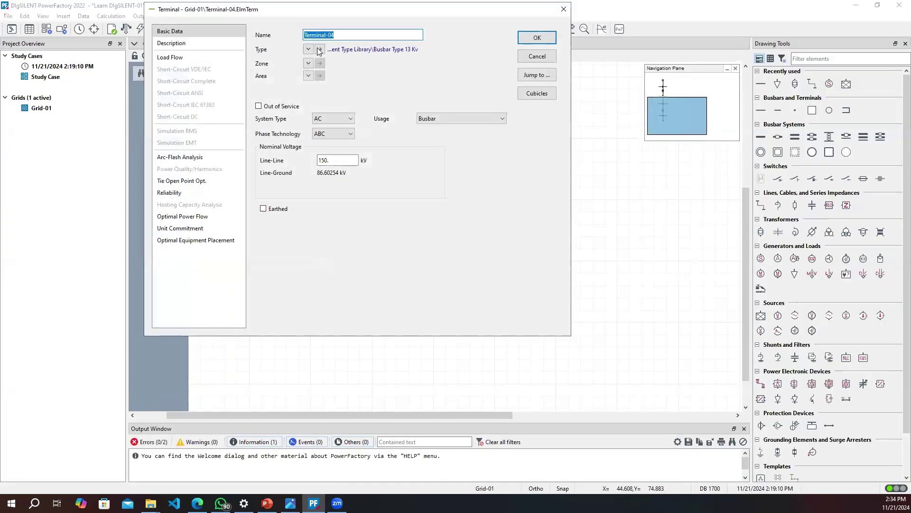
click(312, 50)
click(453, 6)
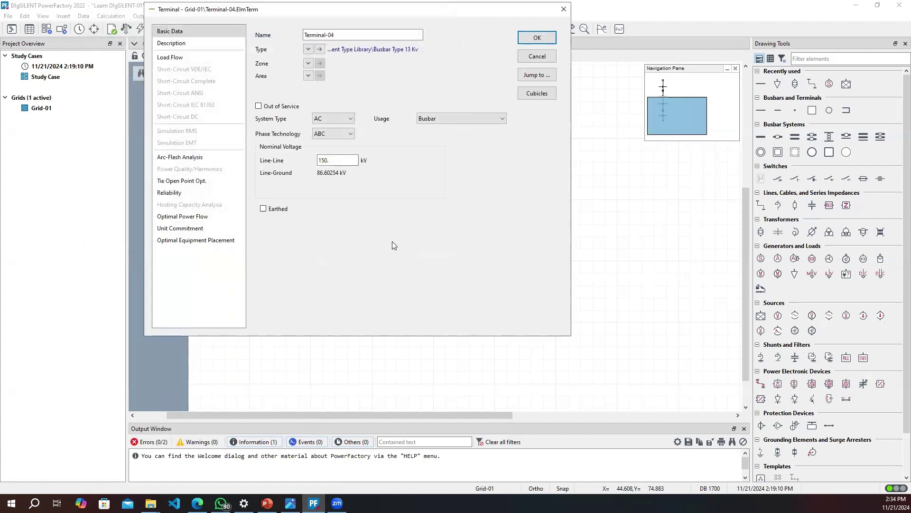
click(338, 159)
text(13)
key(Tab)
key(Return)
Look over the diagram and bring up the nominal voltage columns in the busbar list's basic data
scroll(391, 217, up, 5)
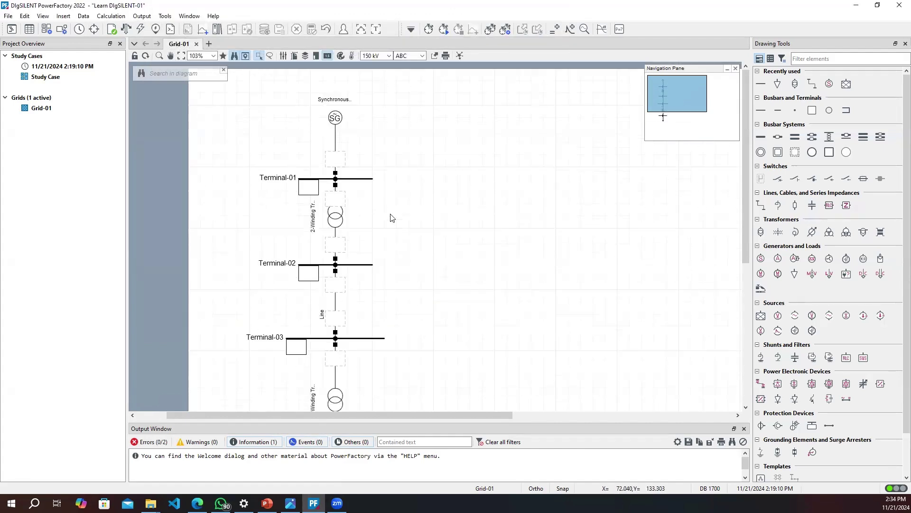
scroll(390, 218, down, 10)
scroll(464, 254, up, 9)
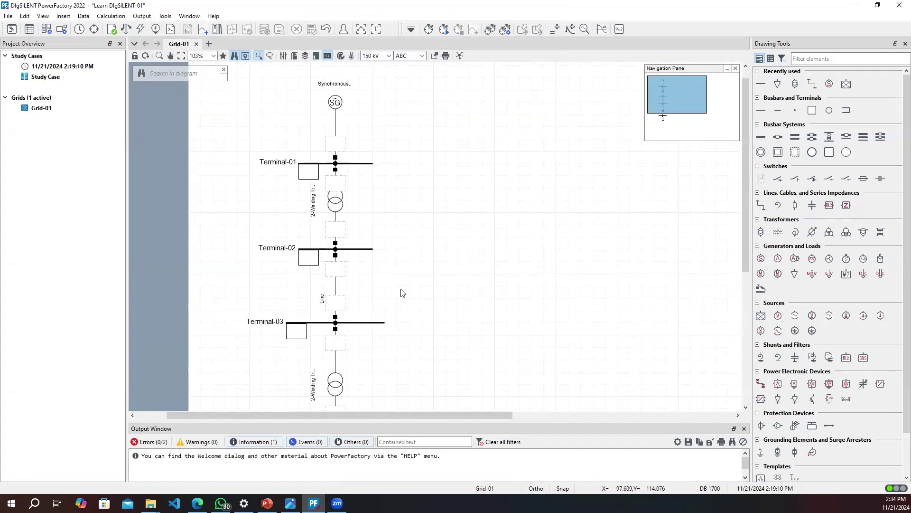
click(29, 29)
click(129, 200)
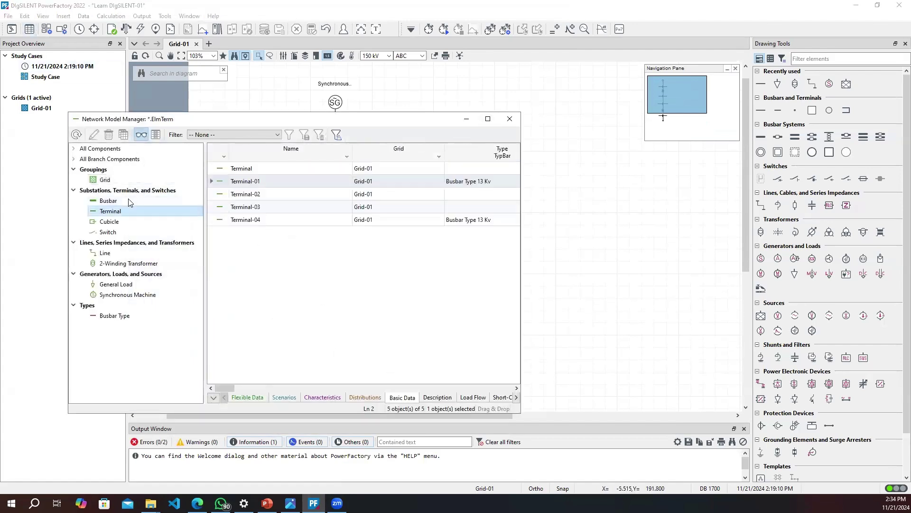
click(489, 118)
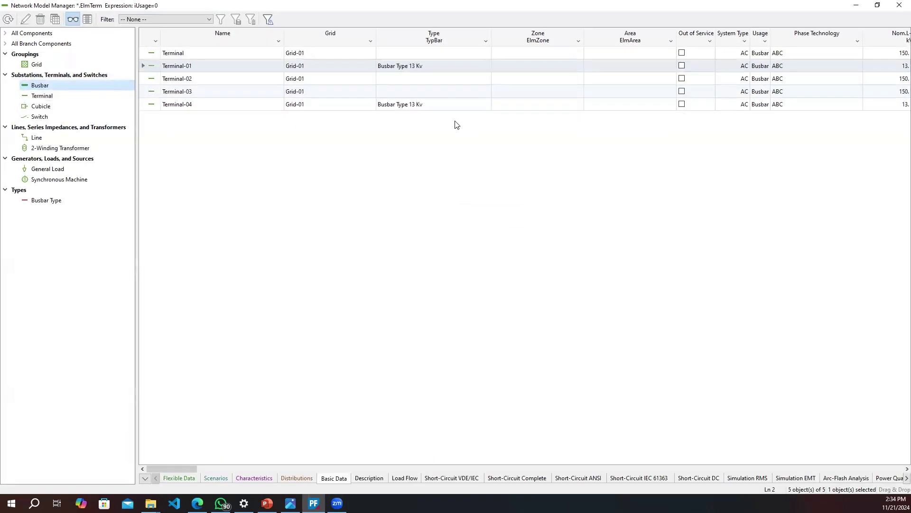
click(178, 474)
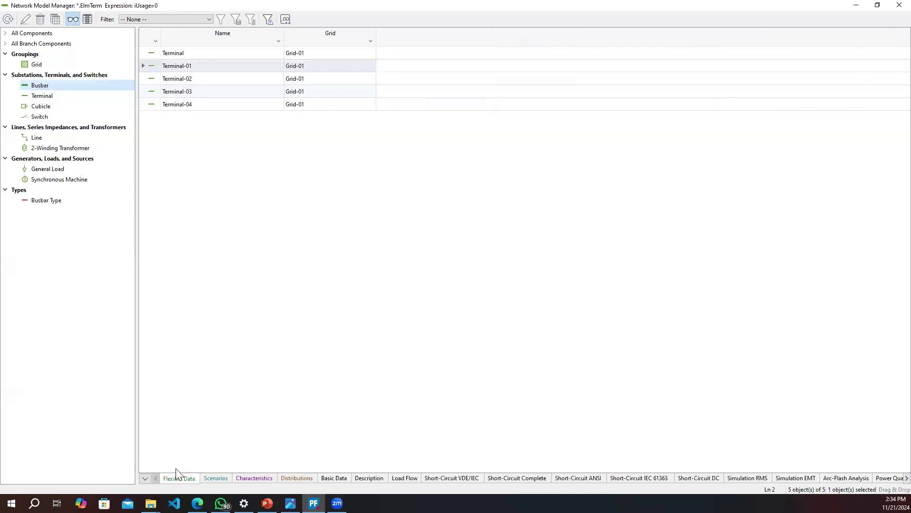
click(335, 477)
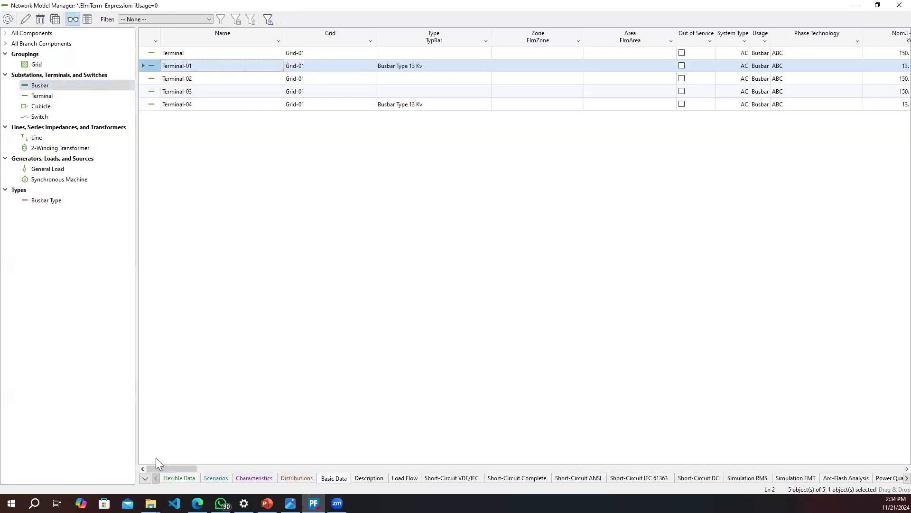
scroll(266, 460, right, 5)
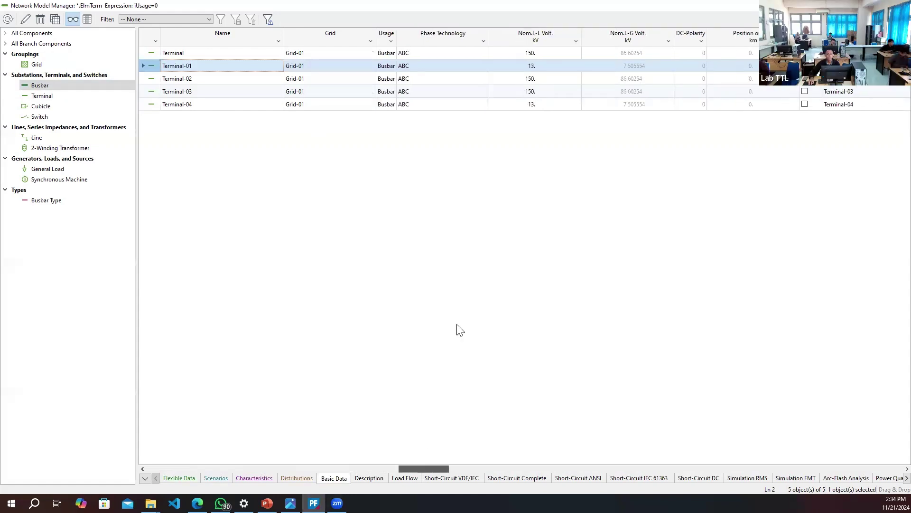
Check the nominal line-line voltage of each busbar in the list, from Terminal to Terminal-04
click(537, 64)
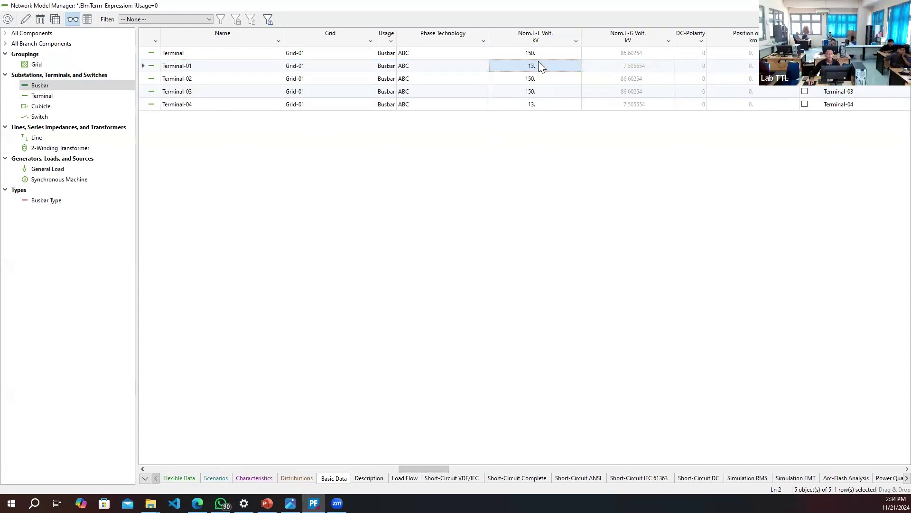
double_click(552, 105)
key(Return)
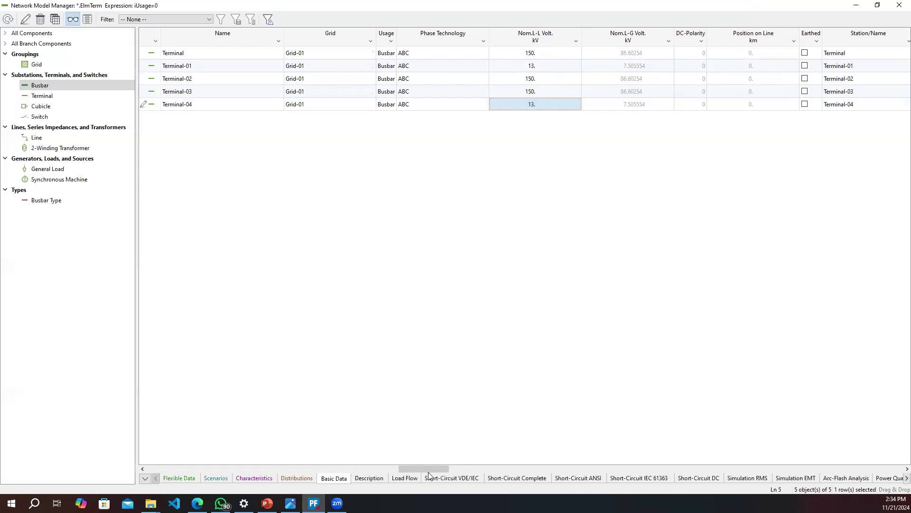
scroll(149, 472, left, 5)
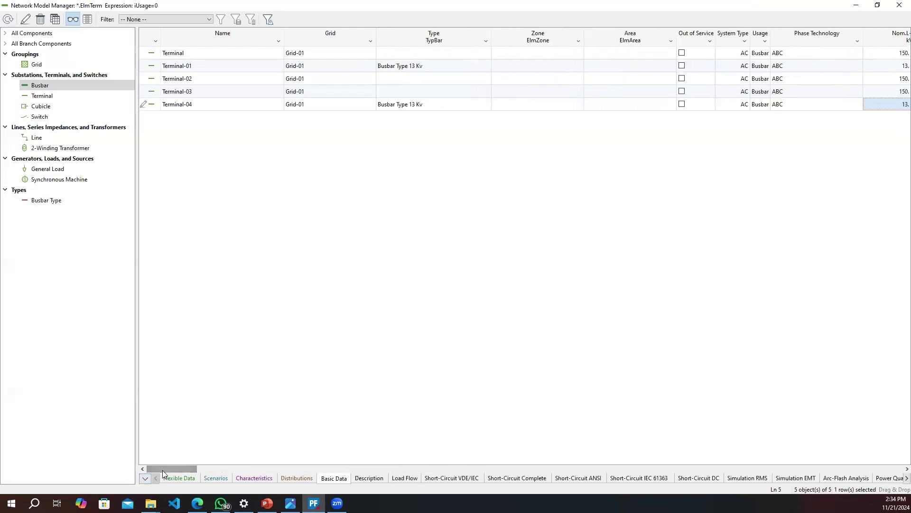
drag(162, 470, 375, 469)
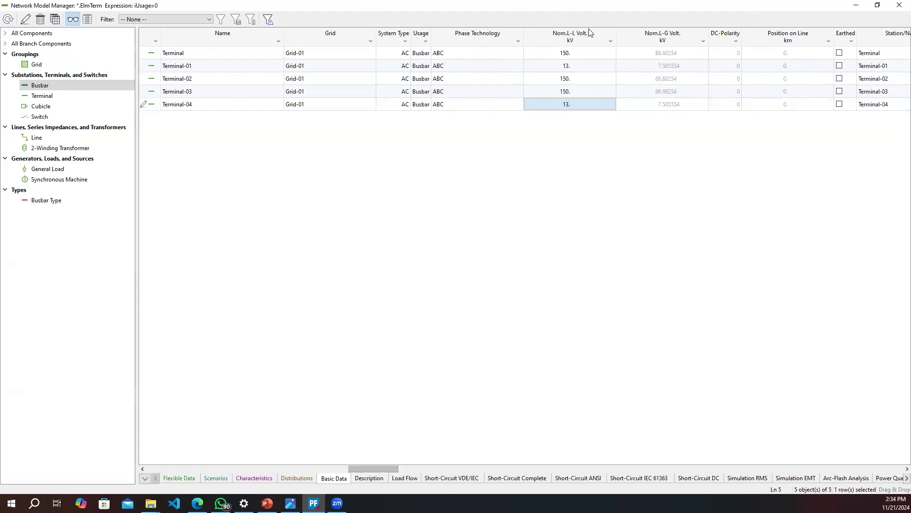
click(594, 53)
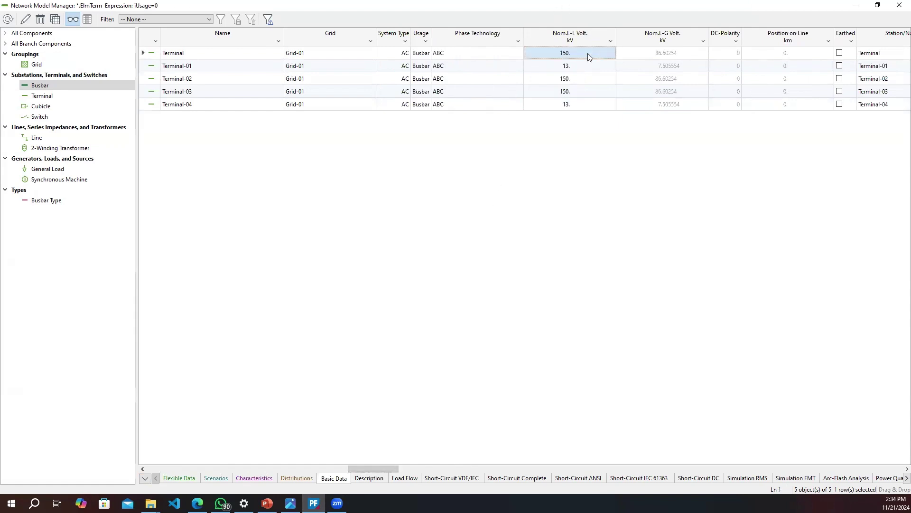
double_click(561, 71)
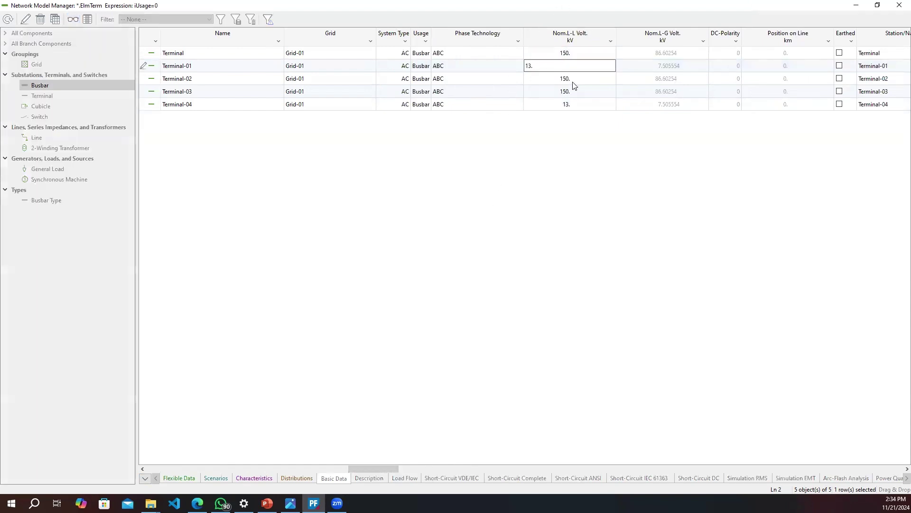
click(573, 84)
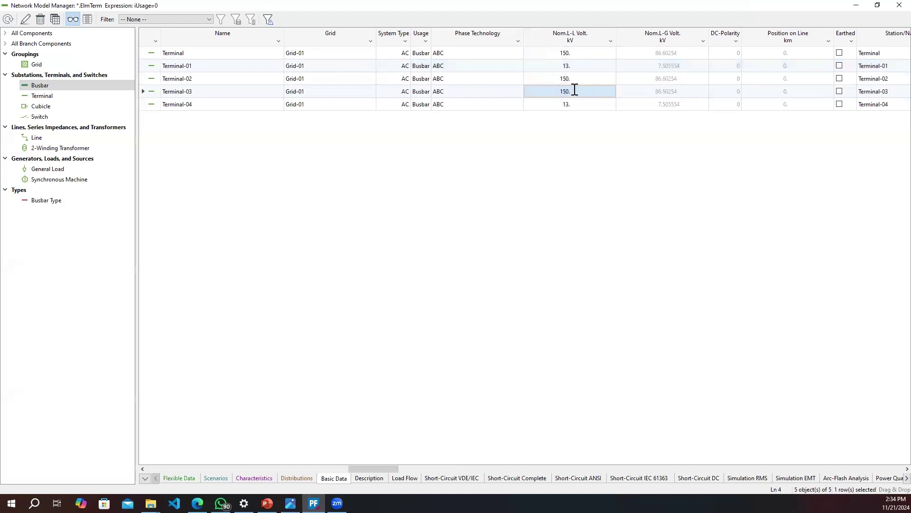
double_click(574, 90)
click(576, 105)
double_click(565, 104)
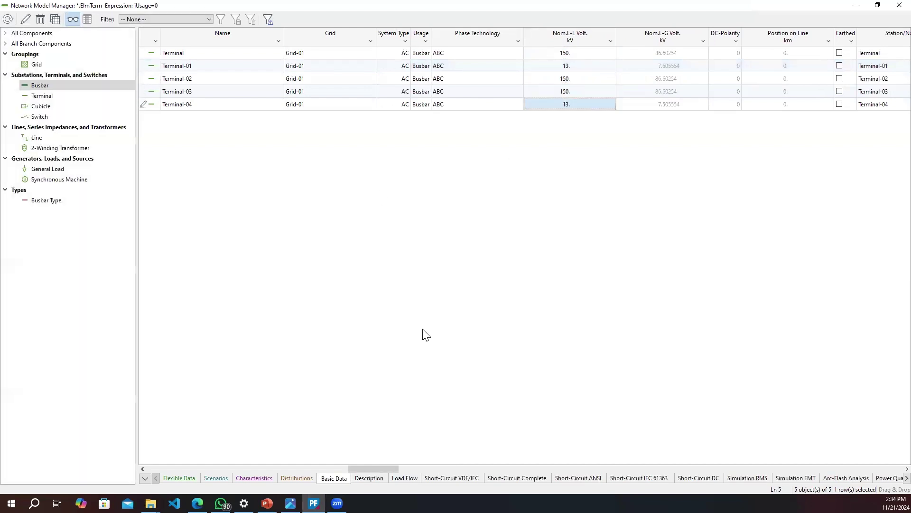
drag(387, 469, 292, 470)
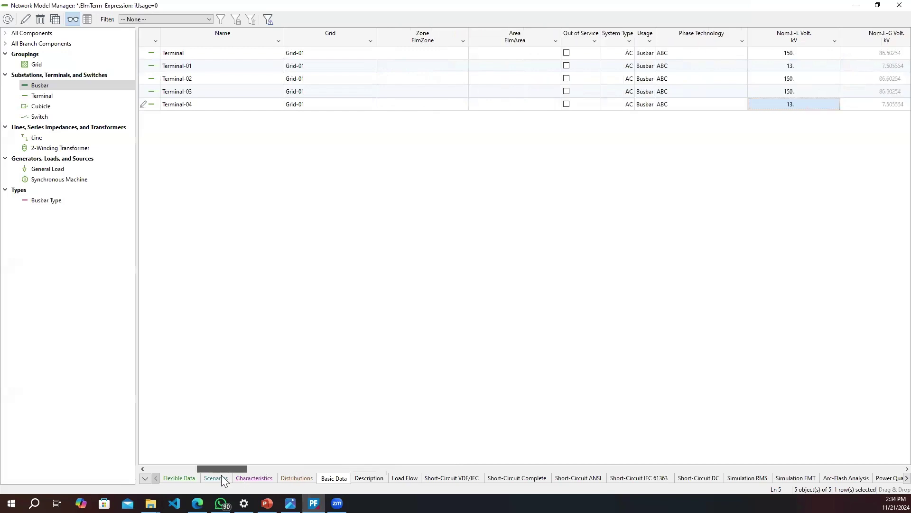
Rename the line between Terminal-02 and Terminal-03 as Line-01 in the line list
click(55, 139)
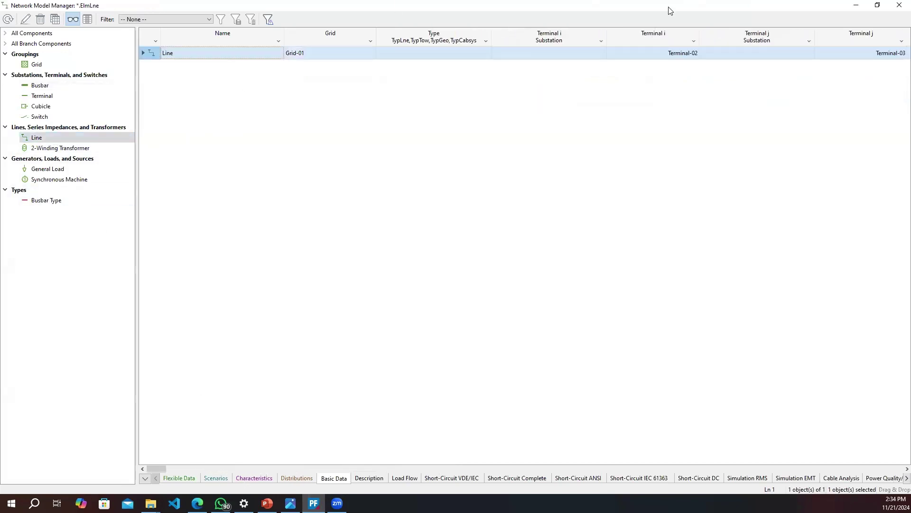
double_click(236, 55)
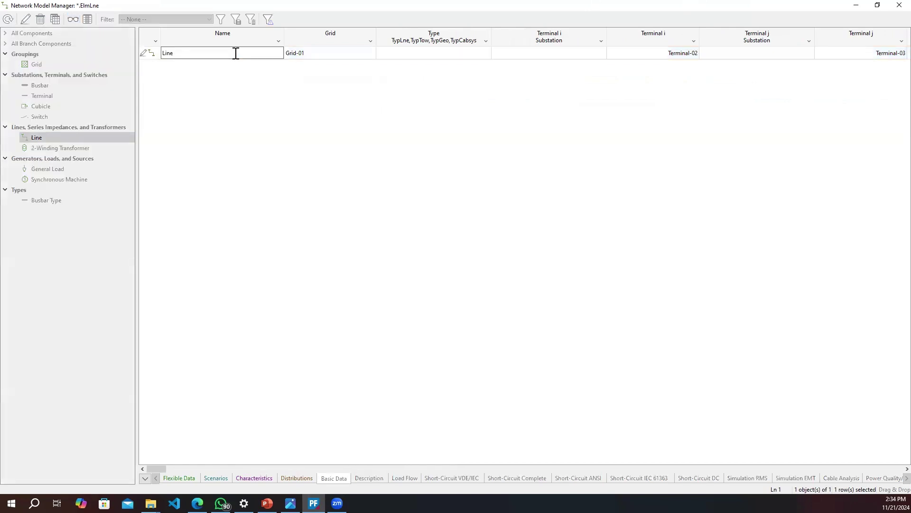
text(-01)
key(Return)
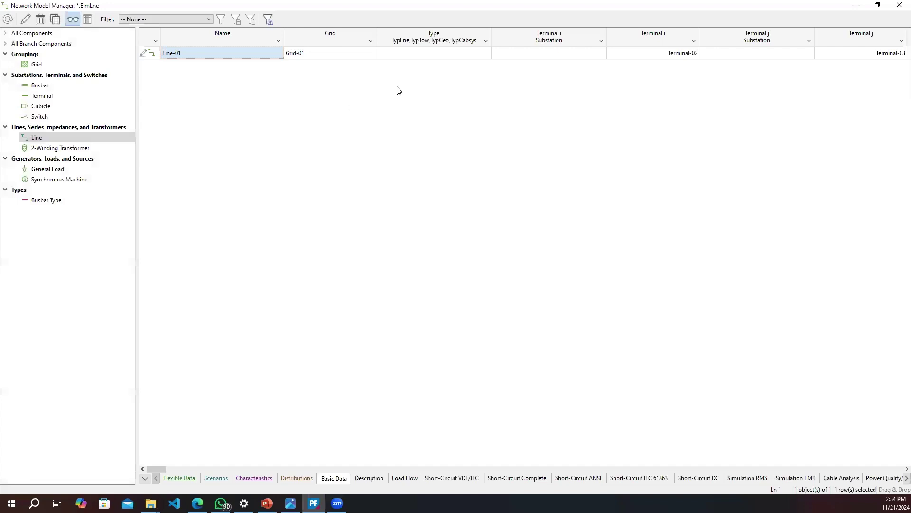
Mark Line-01 from the line list in the single-line diagram and bring up its basic data
double_click(432, 58)
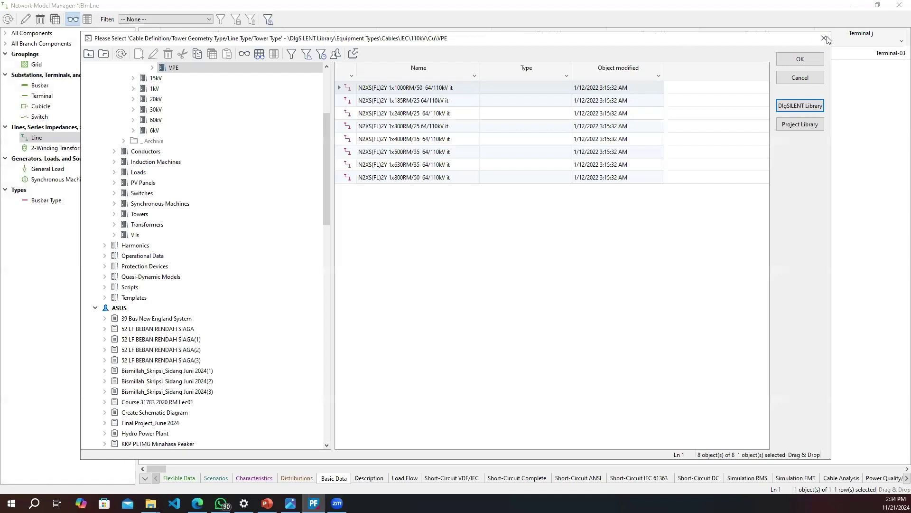
click(825, 38)
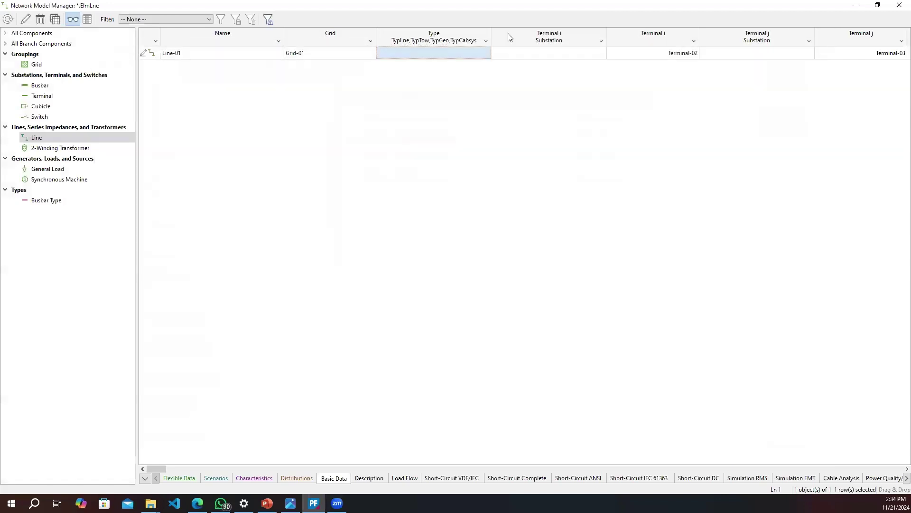
click(154, 53)
right_click(155, 53)
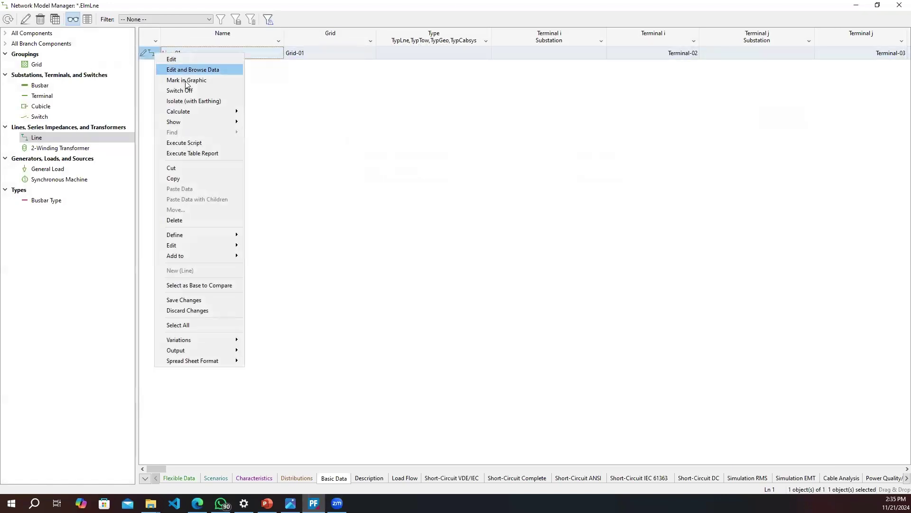
click(382, 40)
click(857, 6)
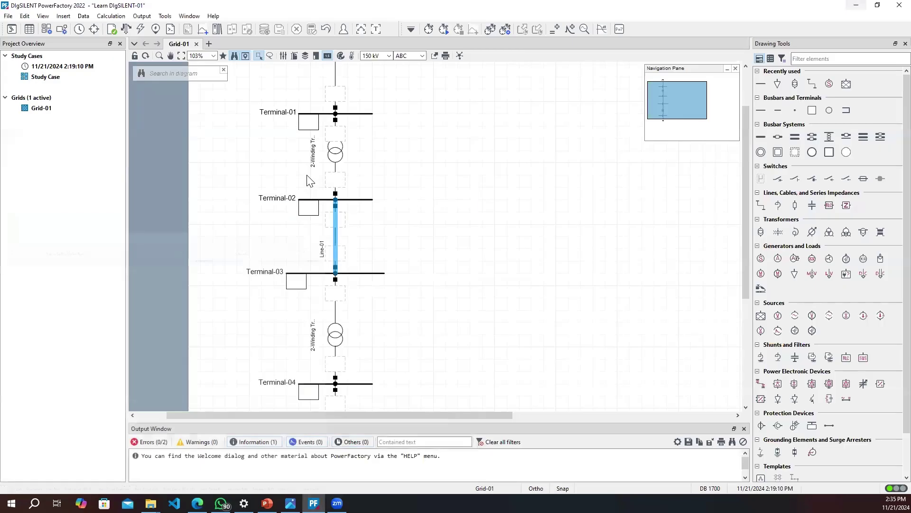
double_click(338, 247)
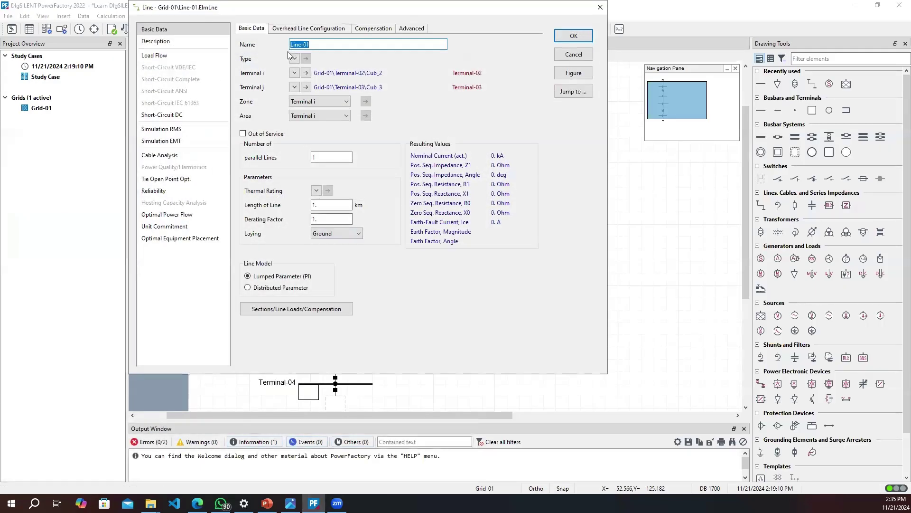
Browse the library line types for Line-01, going through the IEC cable folders for 110kV, 10kV, 15kV and 1kV
click(295, 59)
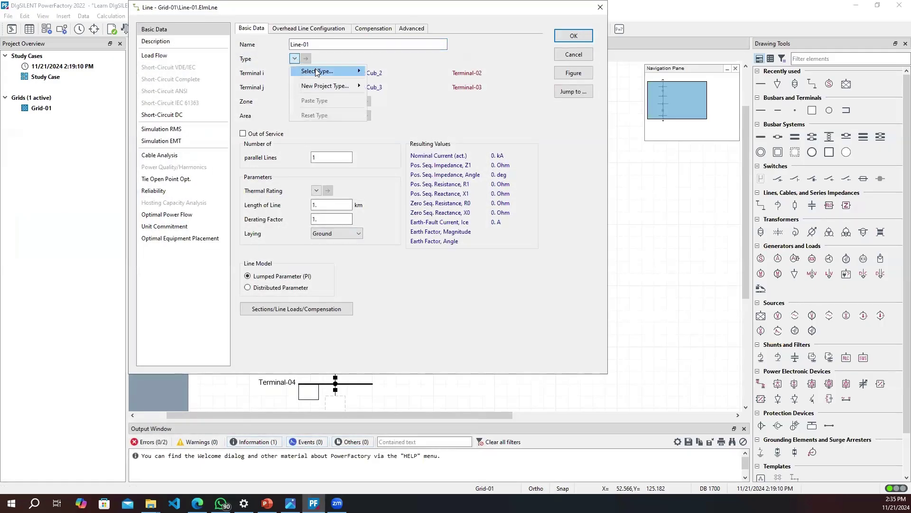
mouse_move(318, 72)
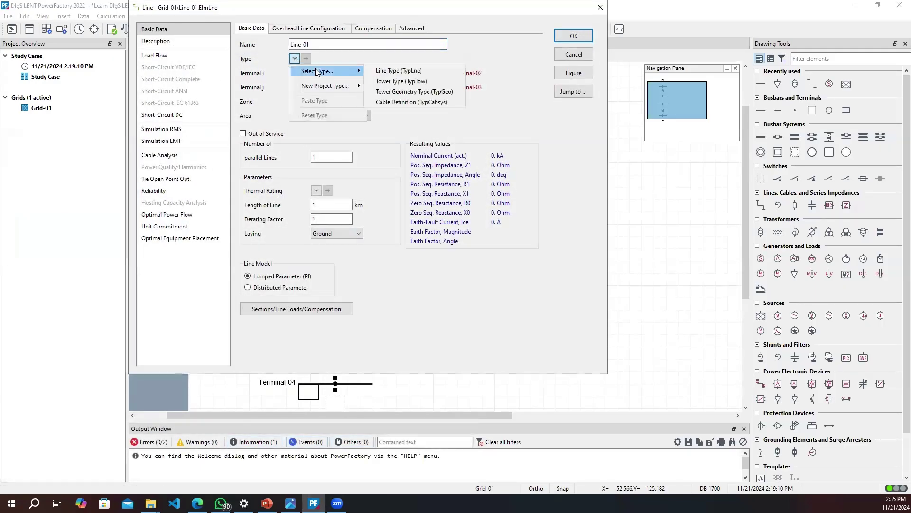
click(416, 72)
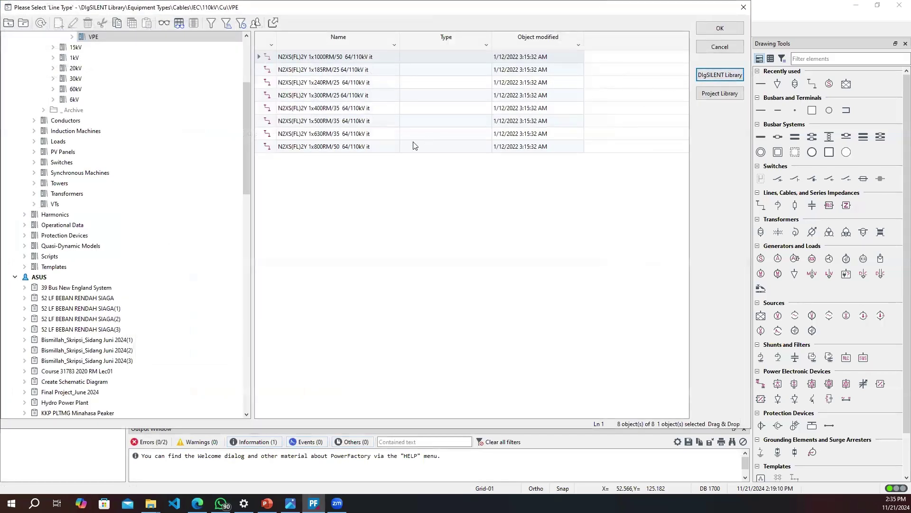
scroll(80, 147, up, 4)
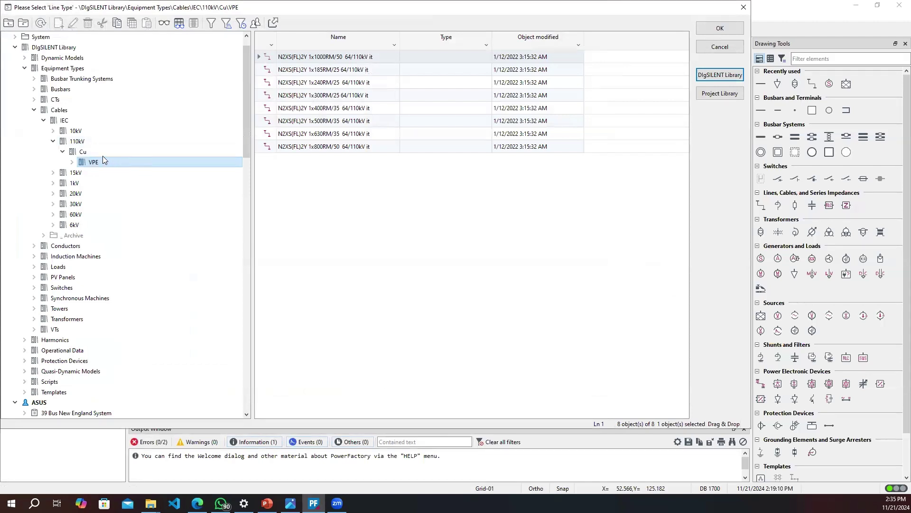
click(77, 142)
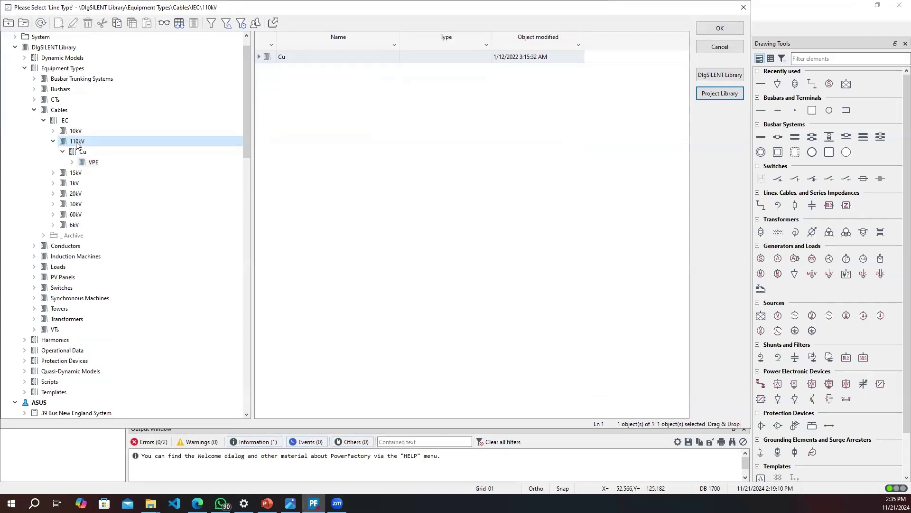
click(101, 131)
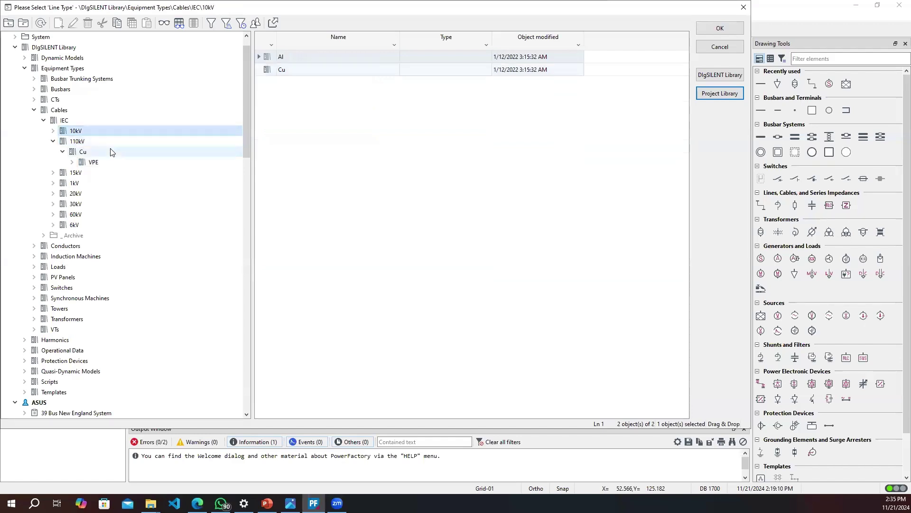
click(106, 151)
click(81, 173)
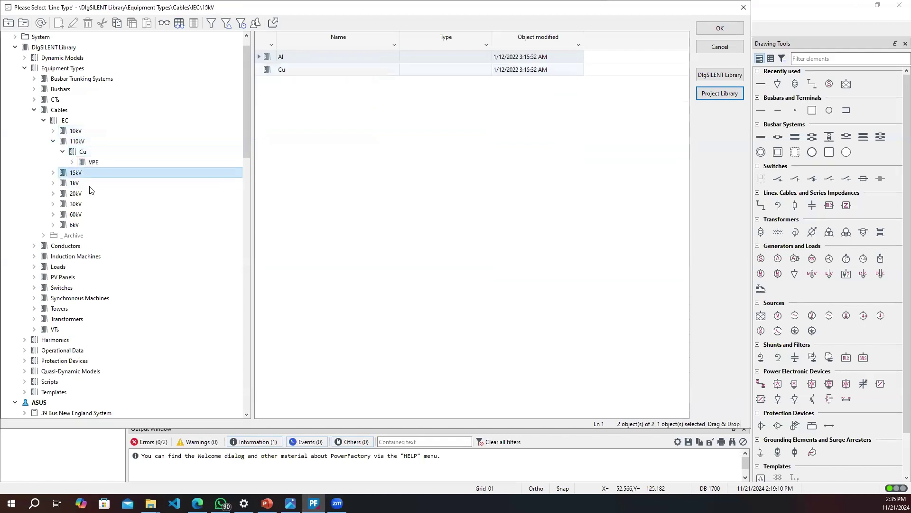
click(88, 183)
click(735, 35)
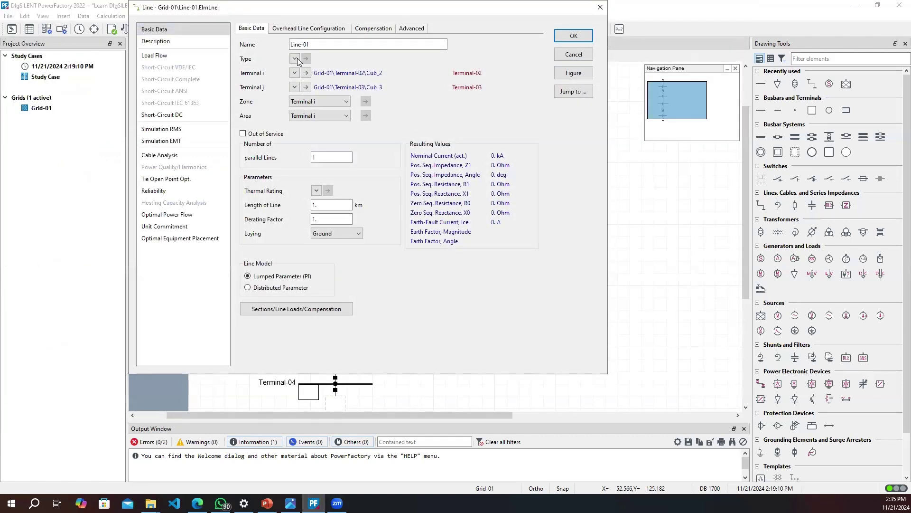
click(294, 59)
mouse_move(333, 86)
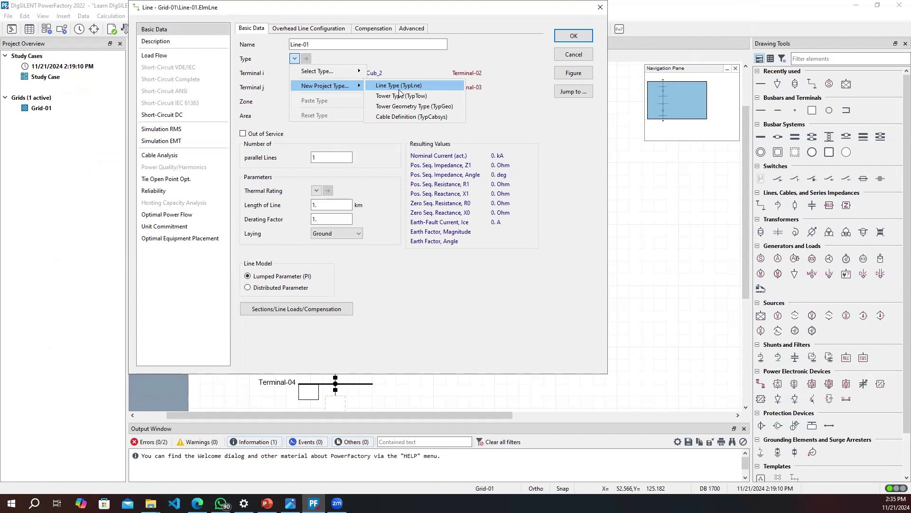
click(399, 90)
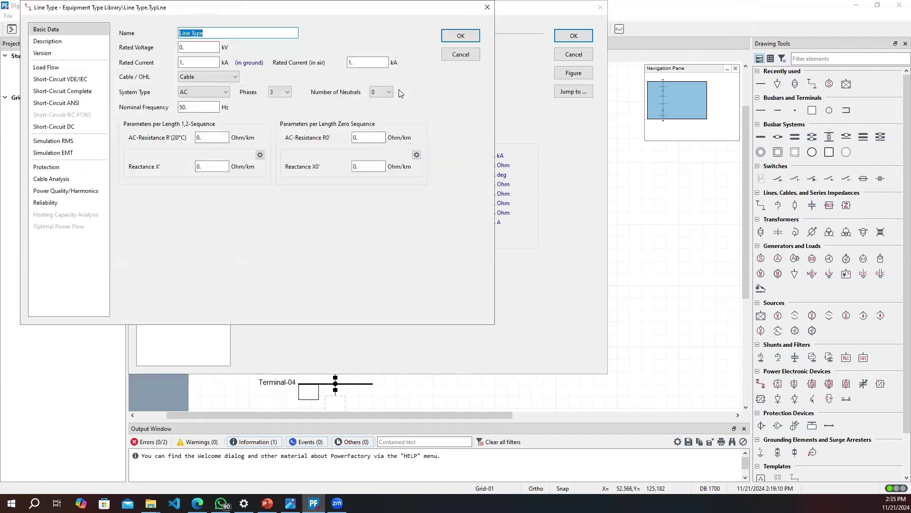
click(426, 81)
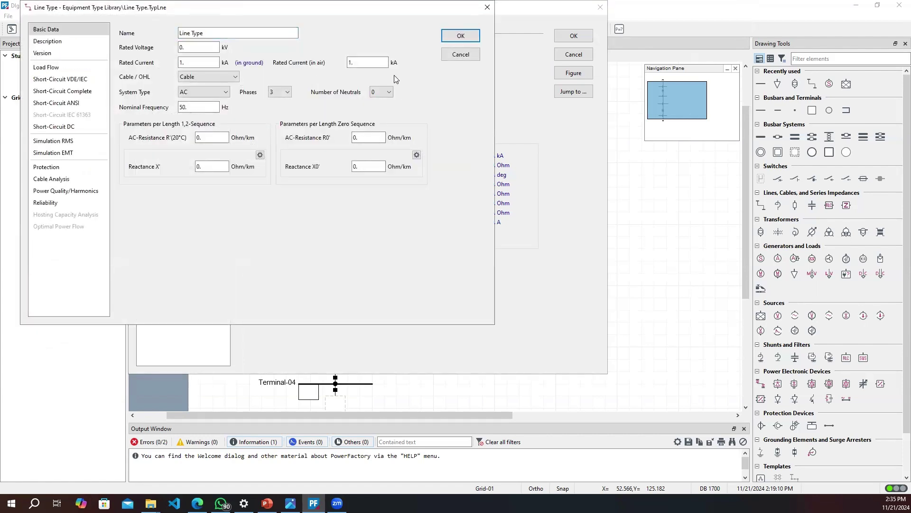
click(224, 36)
click(487, 7)
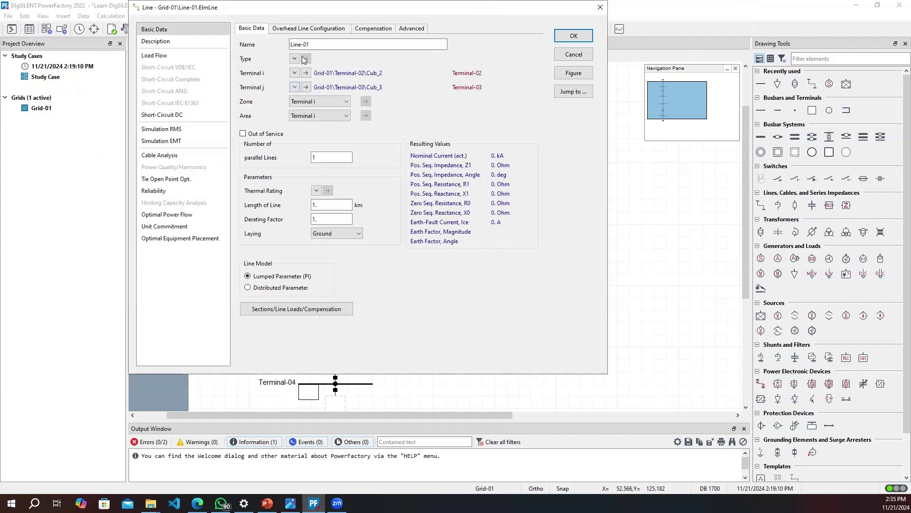
Start a new project Line Type (TypLne) for Line-01 and examine its name, rated voltage and rated current fields
click(295, 59)
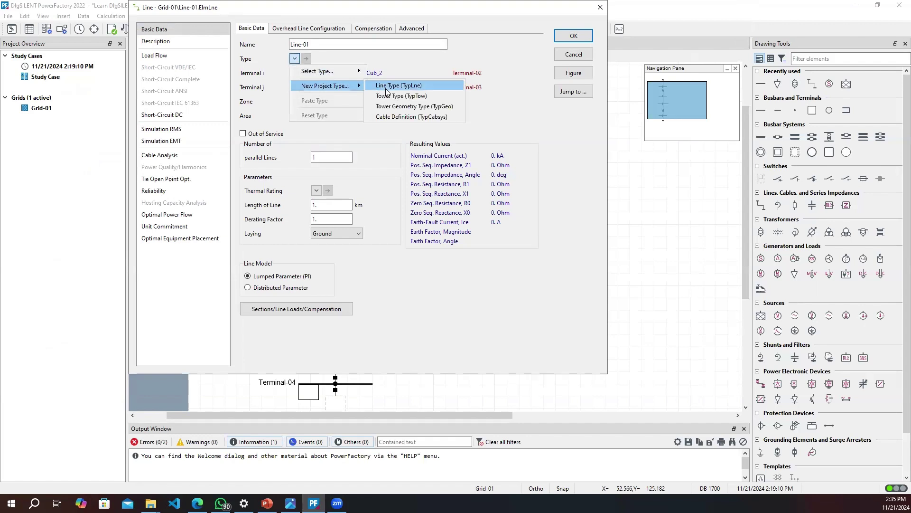
click(387, 86)
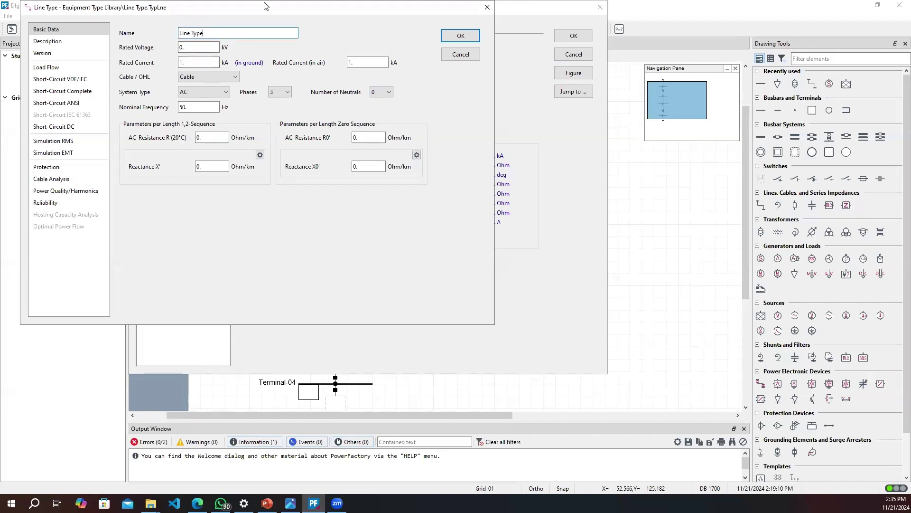
drag(266, 6, 422, 65)
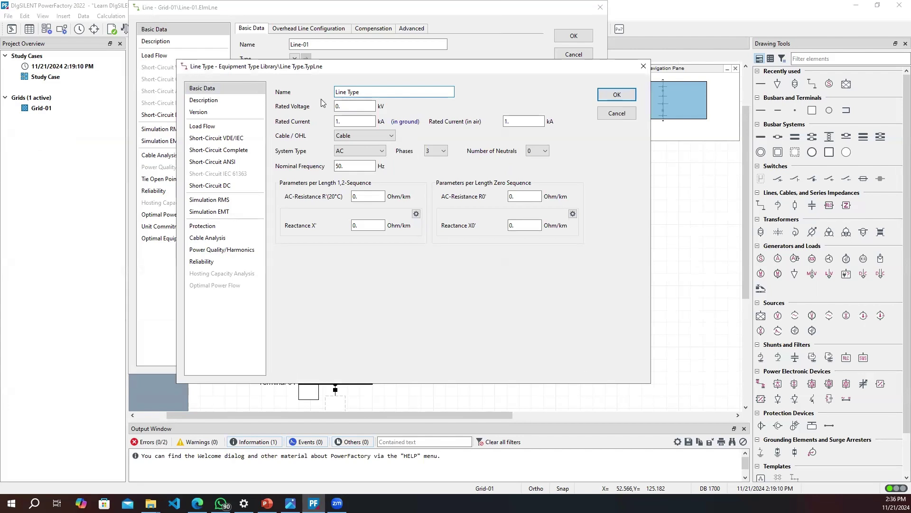
click(425, 96)
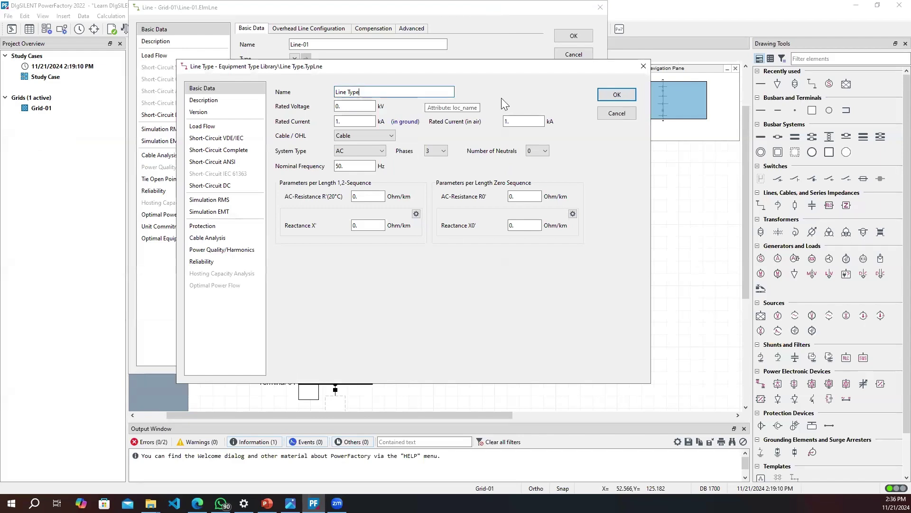
double_click(341, 106)
click(361, 122)
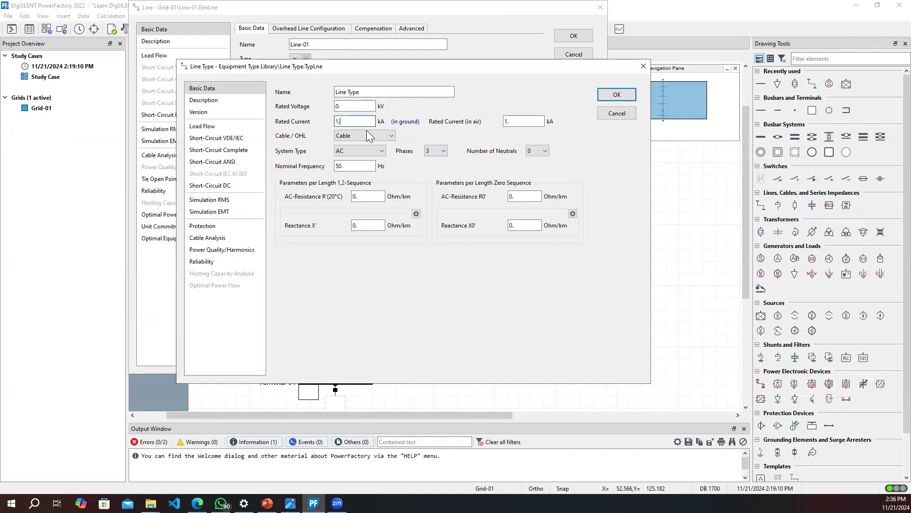
Compare the Cable and Overhead Line options in the new line type, leaving it set to Overhead Line
click(373, 136)
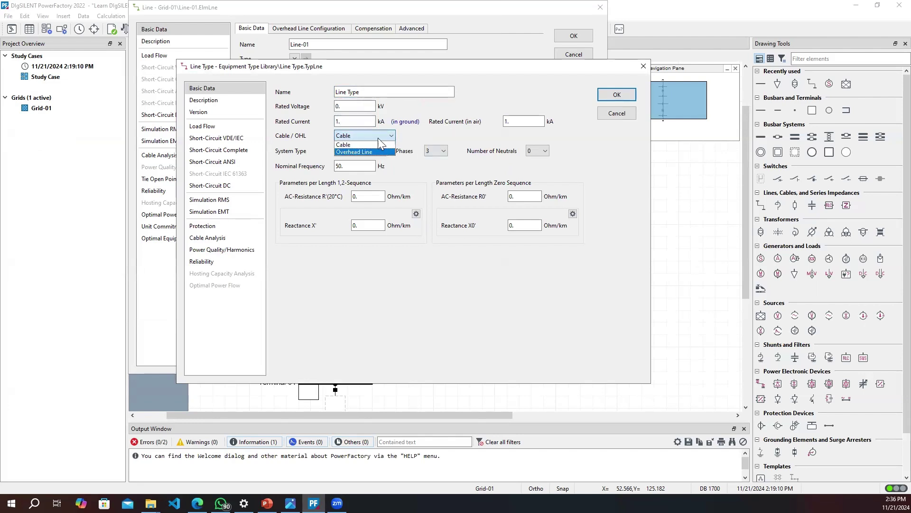
click(380, 152)
click(379, 138)
click(379, 151)
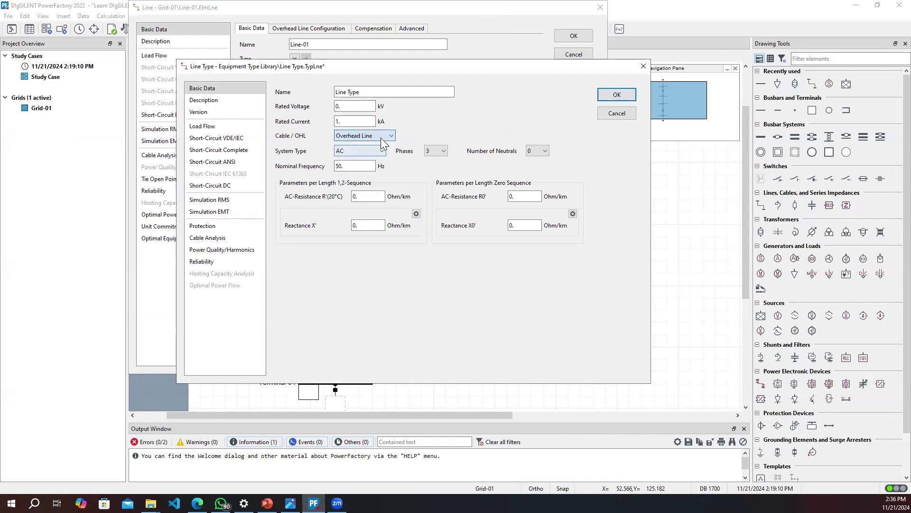
click(381, 139)
click(484, 113)
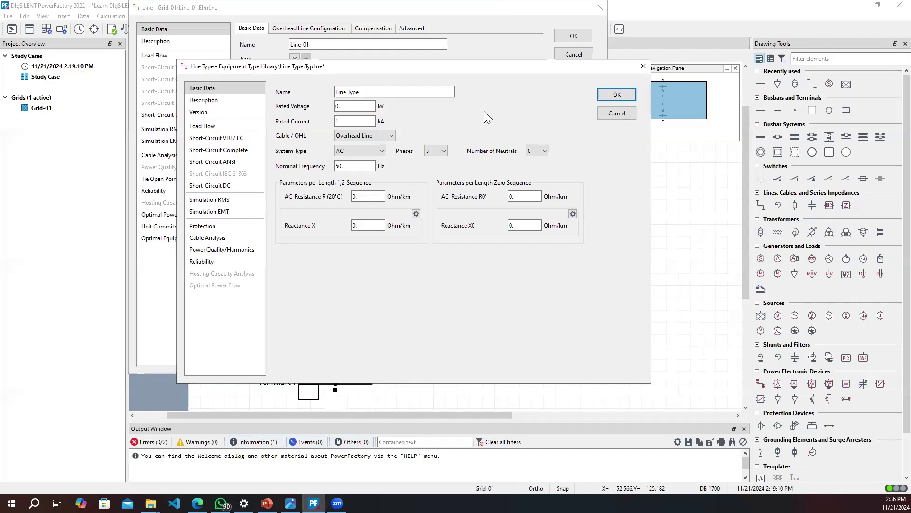
click(383, 138)
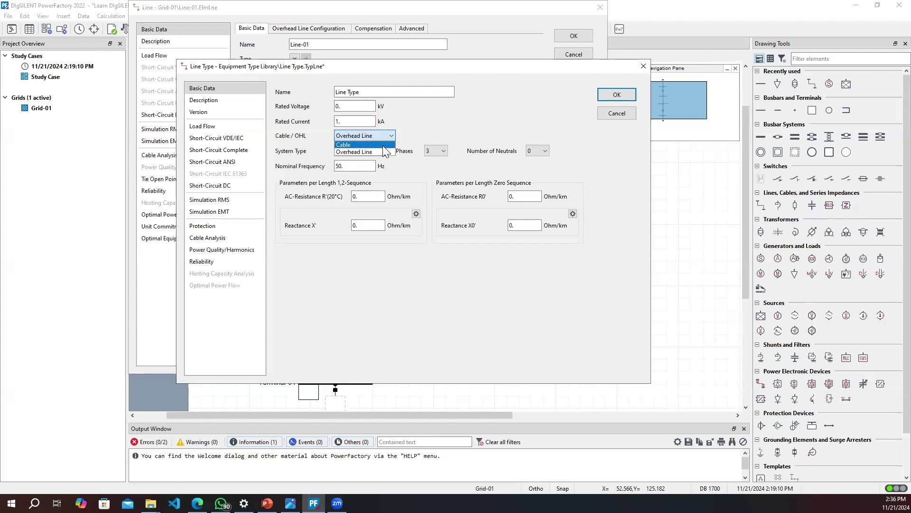
click(354, 144)
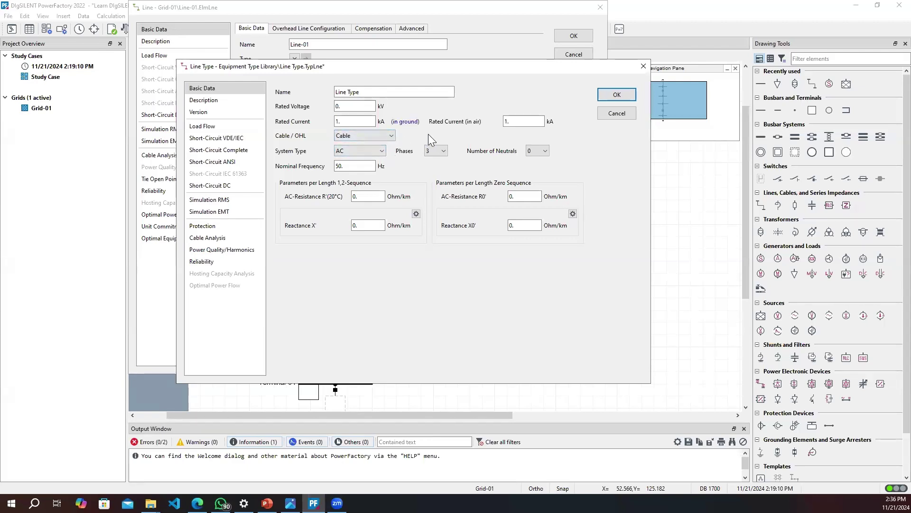
click(389, 137)
key(Return)
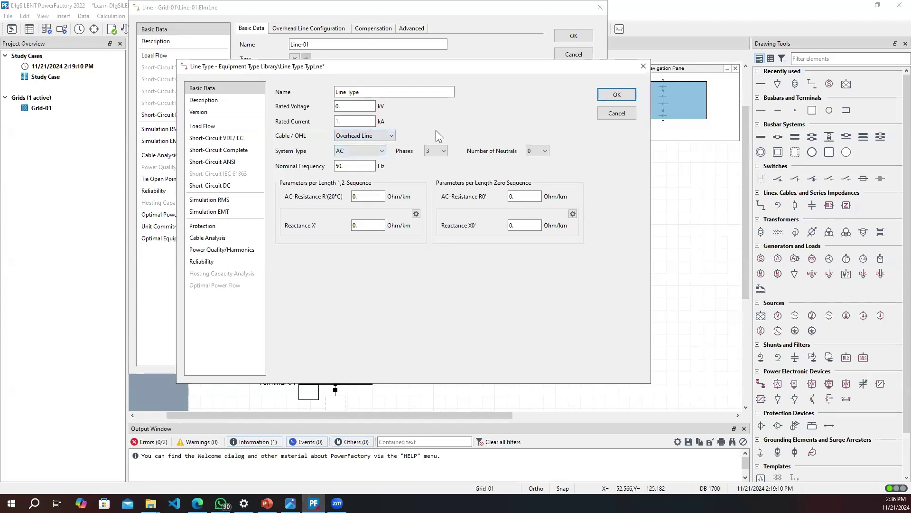
Examine the new line type's nominal frequency and its AC-resistance and reactance per length for the 1,2-sequence
double_click(339, 166)
click(426, 169)
click(383, 196)
click(384, 225)
click(381, 191)
Examine the susceptance B' in the line type's load flow data and discard the new type and the Line-01 edit
click(235, 126)
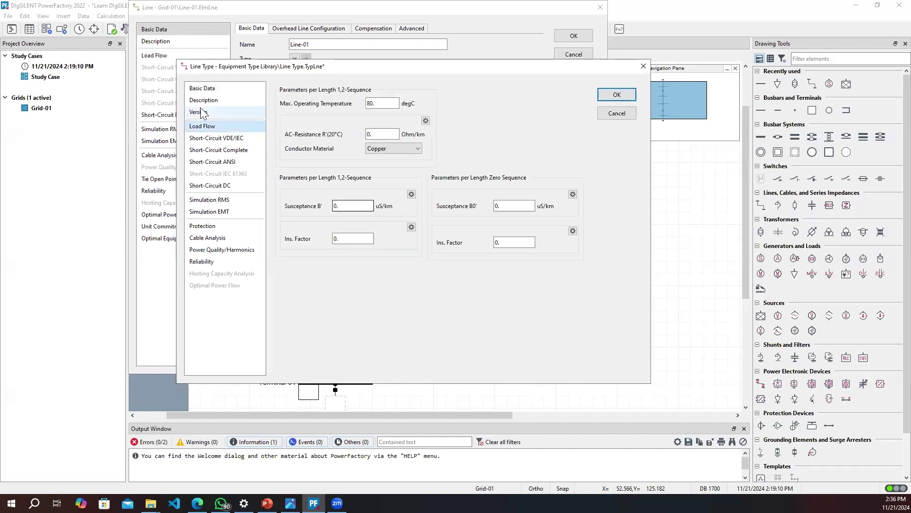
click(352, 206)
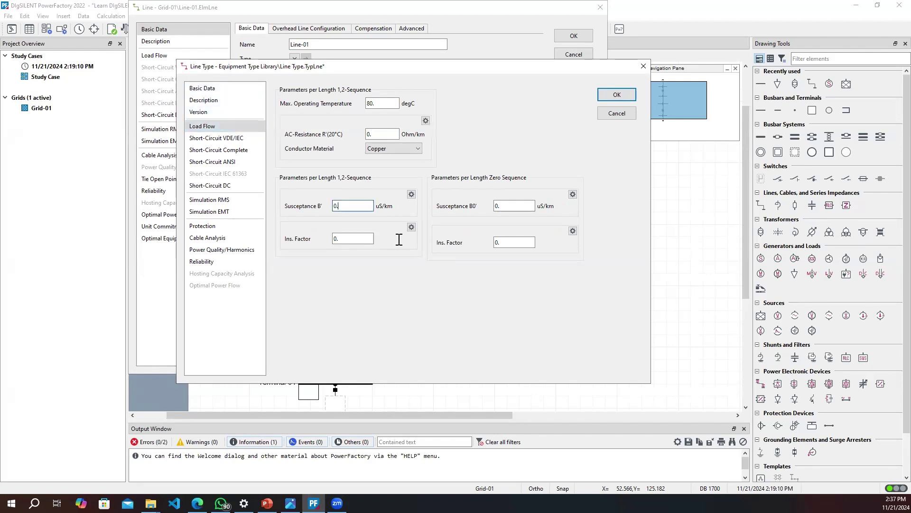
click(221, 90)
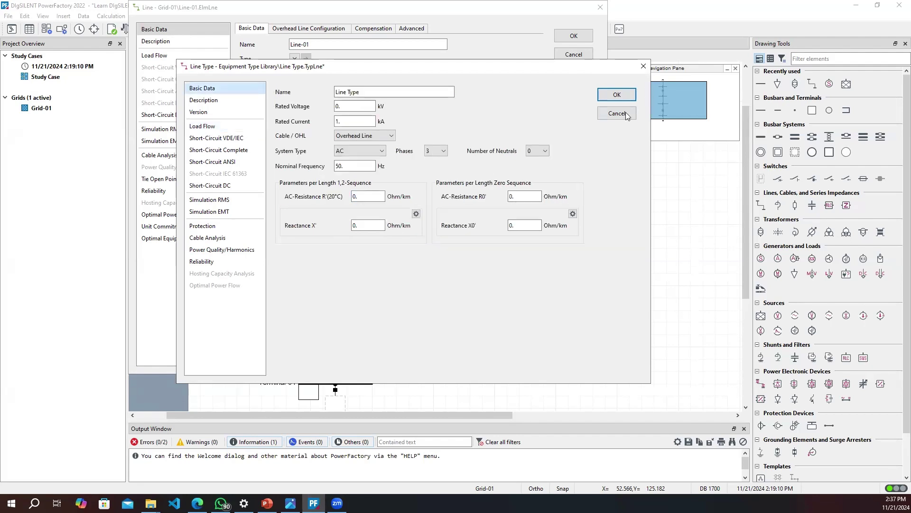
click(613, 114)
click(574, 58)
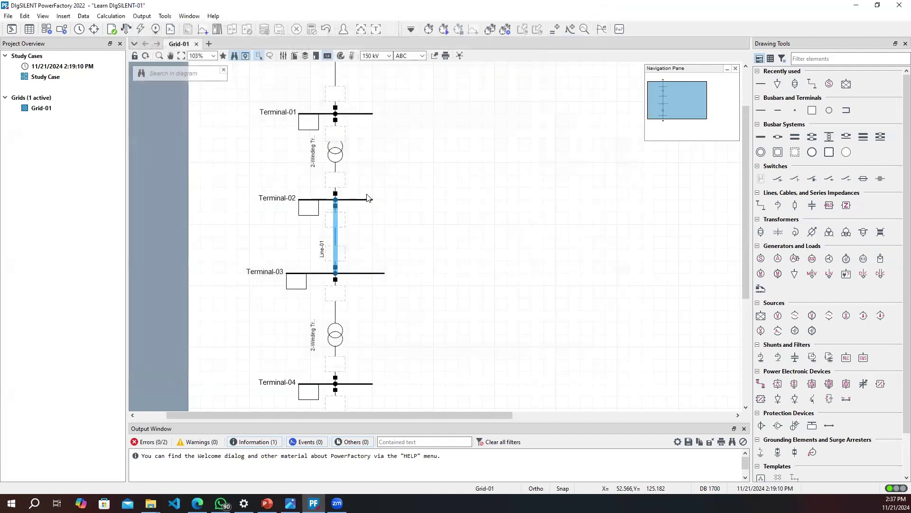
Examine the Length of Line parameter in Line-01's basic data and return to the diagram without saving changes
double_click(336, 239)
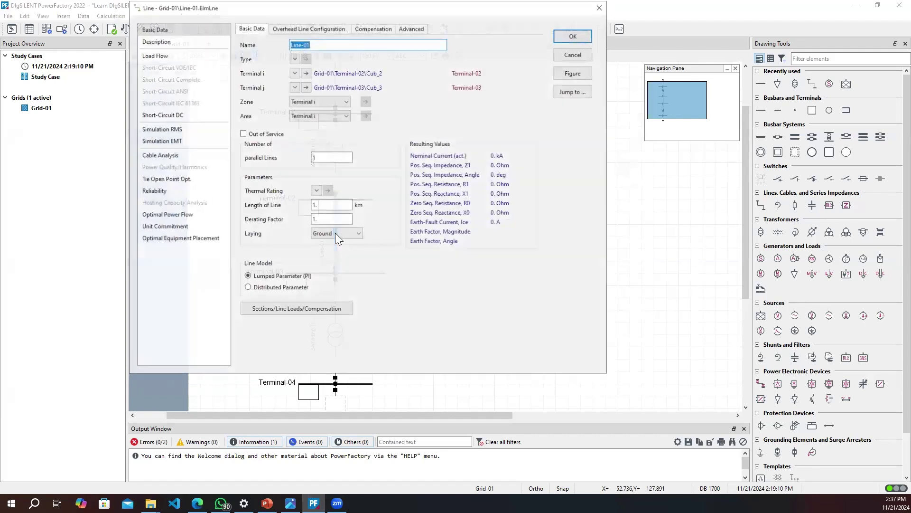
double_click(334, 205)
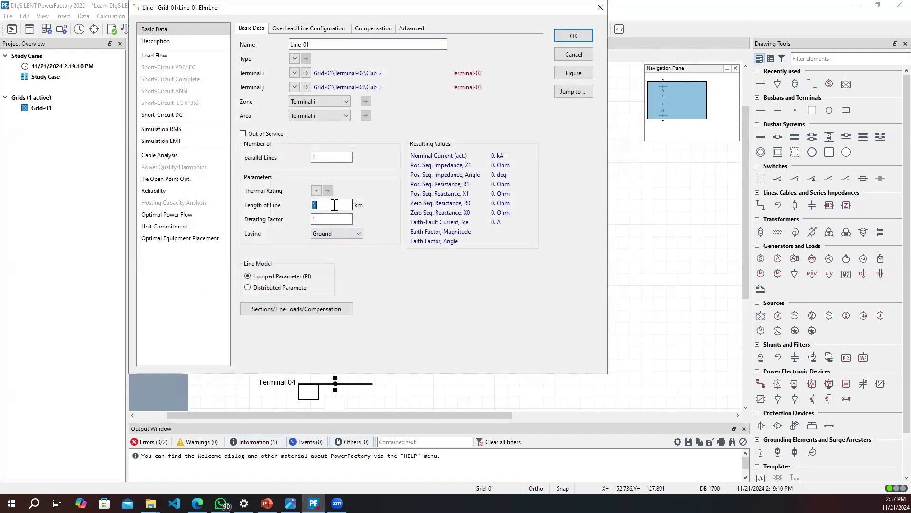
click(577, 61)
scroll(460, 194, down, 2)
scroll(460, 193, up, 3)
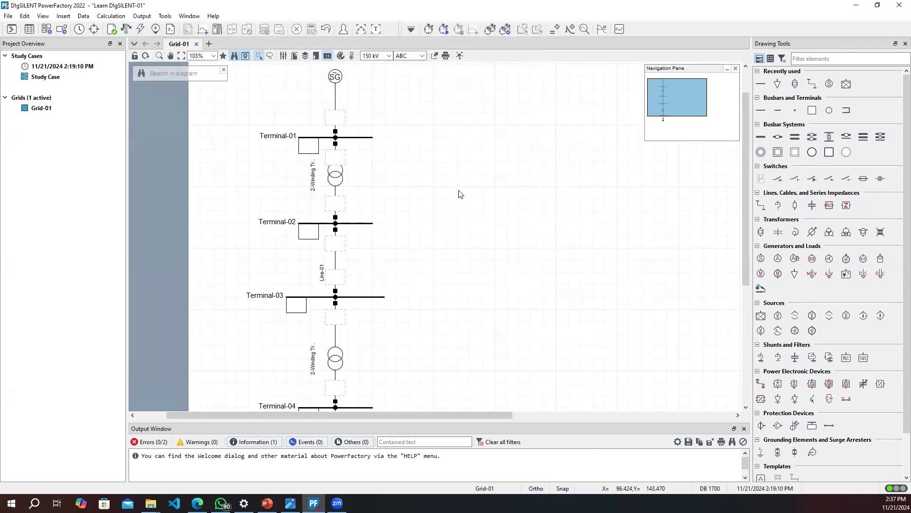
List the grid's 2-winding transformers in a maximized Network Model Manager
scroll(461, 194, down, 2)
scroll(341, 176, up, 2)
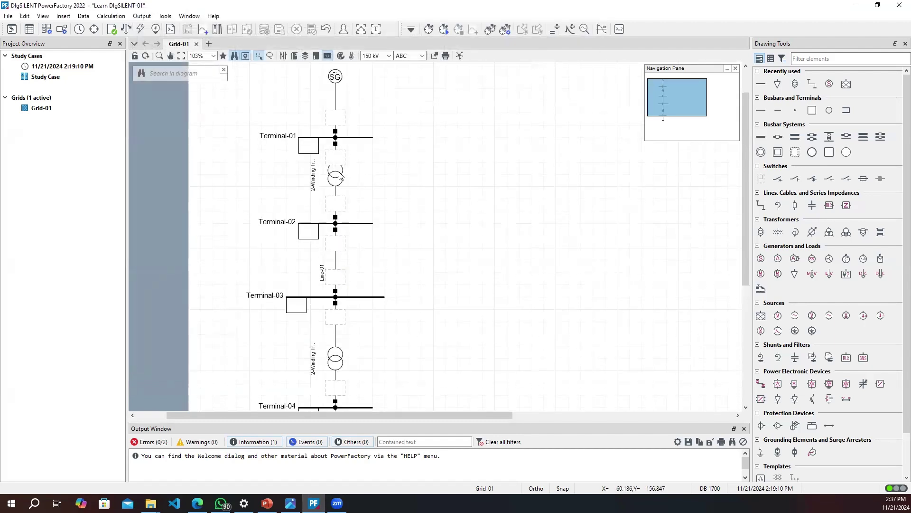
click(35, 27)
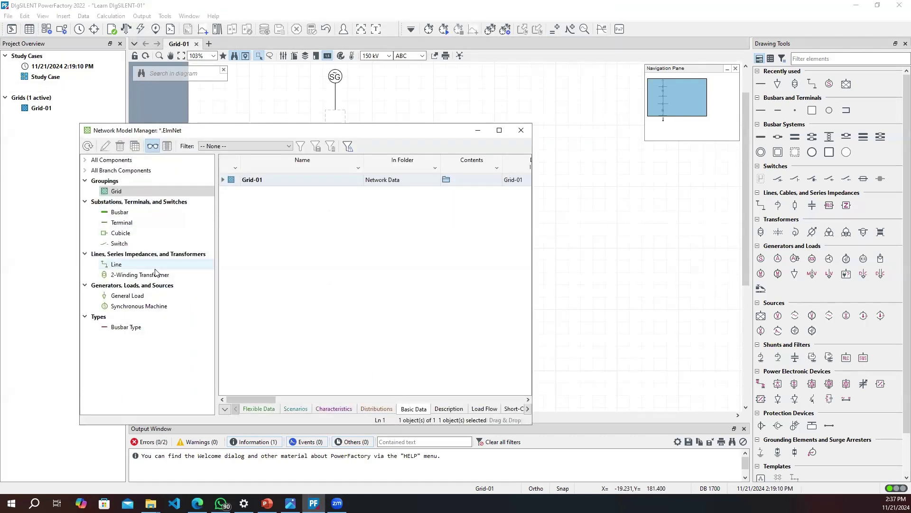
click(155, 274)
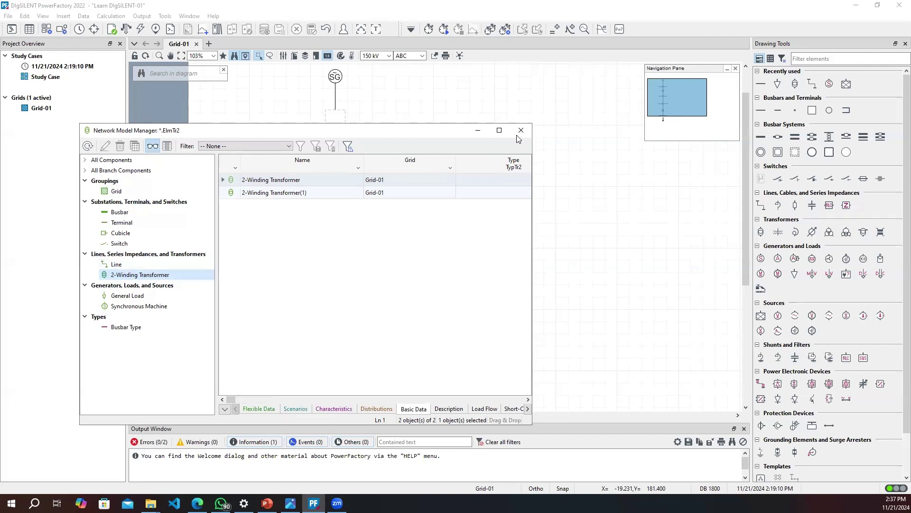
click(499, 130)
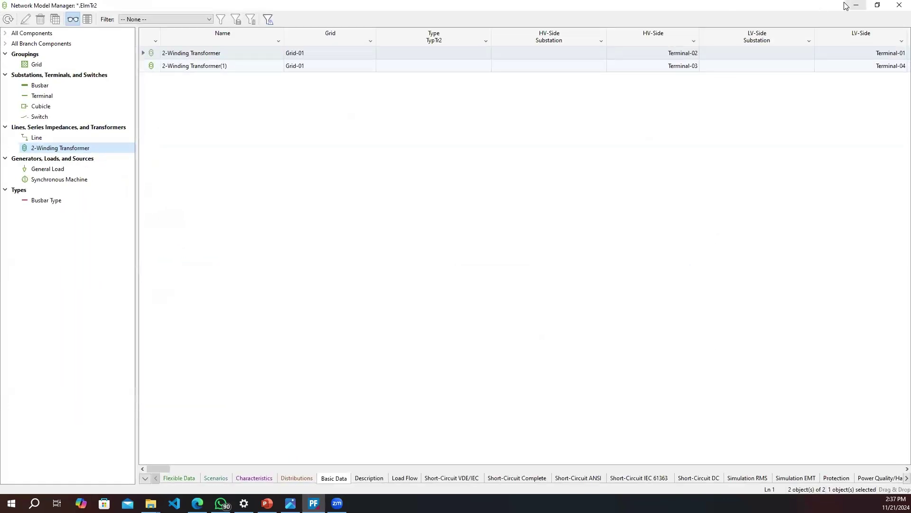
Inspect the basic data of the 2-Winding Transformer between Terminal-01 and Terminal-02 and return to the diagram without changes
click(151, 56)
right_click(151, 56)
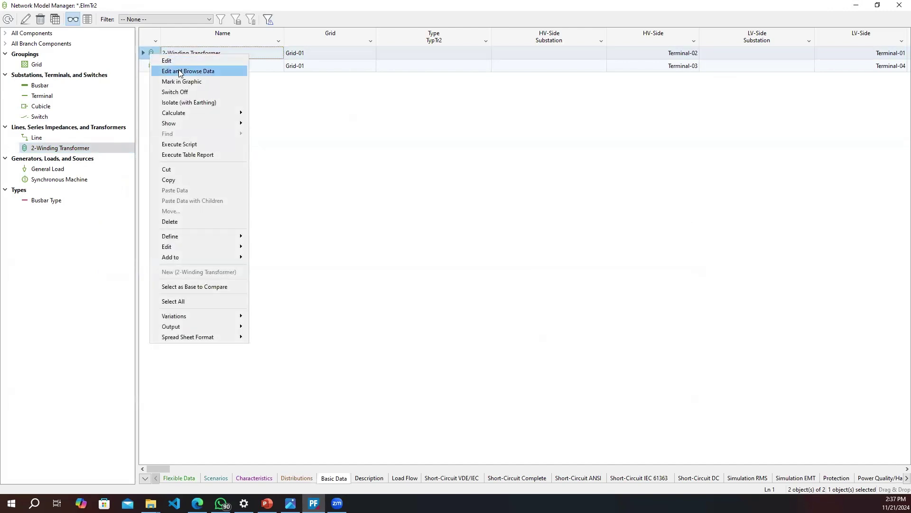
click(180, 72)
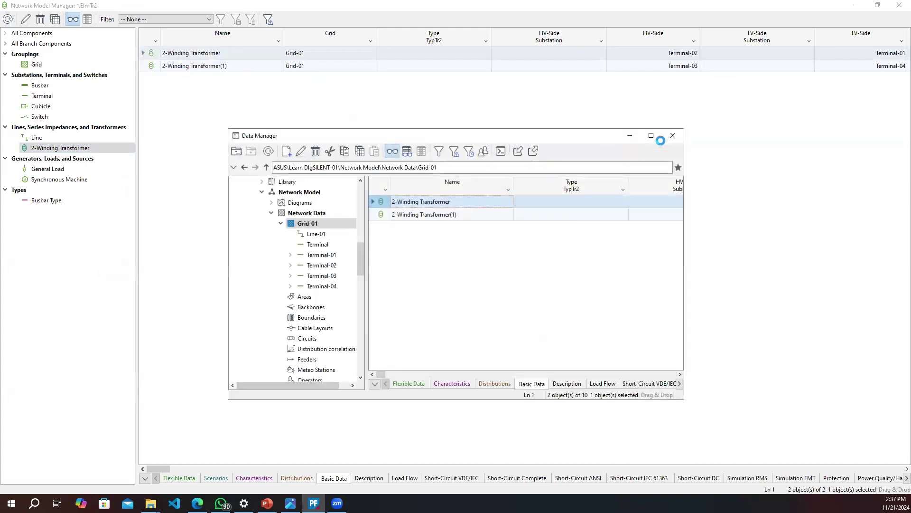
right_click(159, 58)
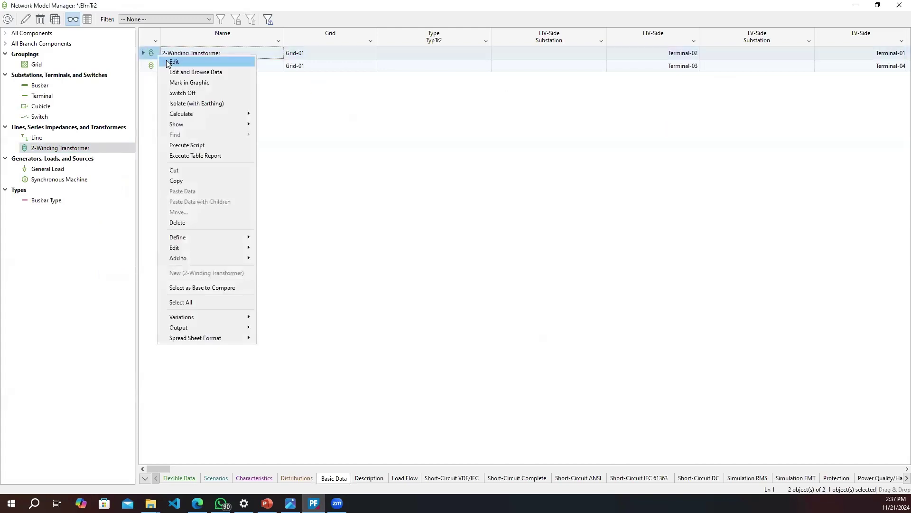
click(173, 61)
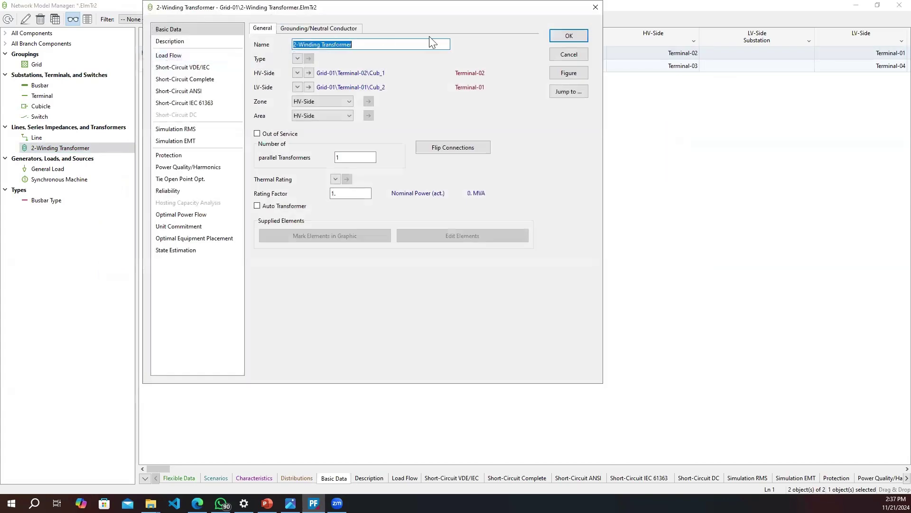
click(595, 7)
click(851, 6)
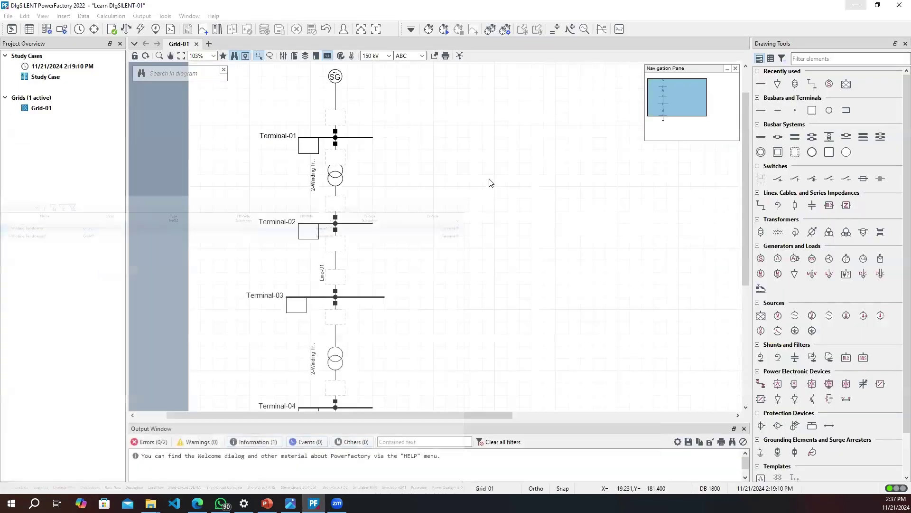
View the properties of the transformer between Terminal-03 and Terminal-04 from the diagram and close them unchanged
scroll(423, 209, down, 3)
click(335, 288)
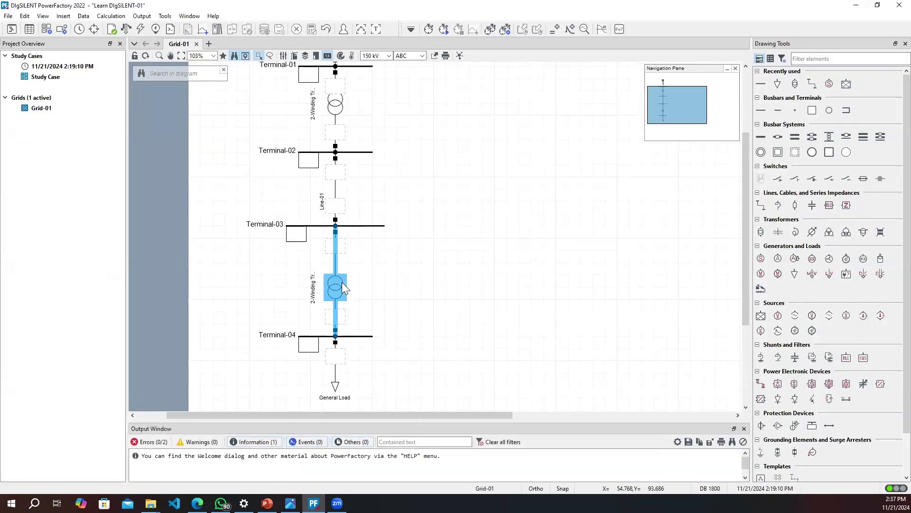
right_click(333, 291)
double_click(333, 291)
click(594, 7)
Reopen the Terminal-01 to Terminal-02 transformer from the Network Model Manager and browse the DIgSILENT Library's 10kV distribution transformer types without selecting one
click(29, 29)
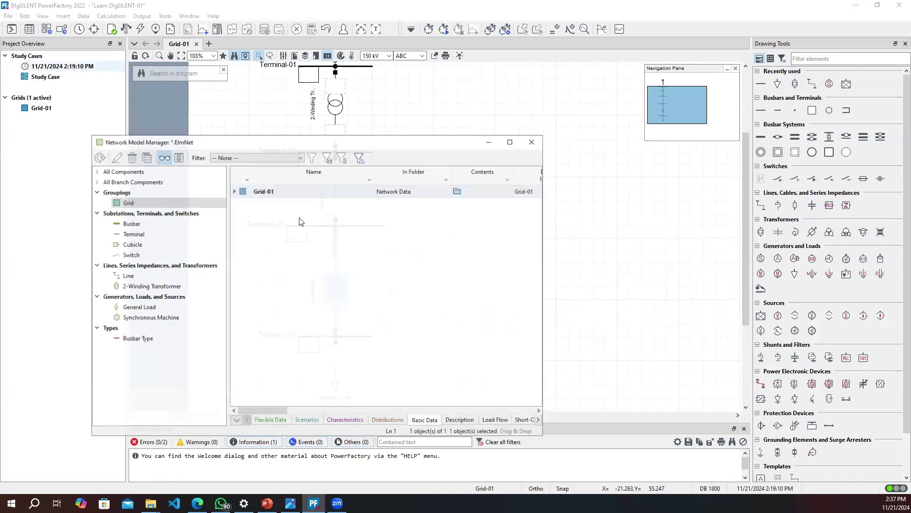
click(151, 285)
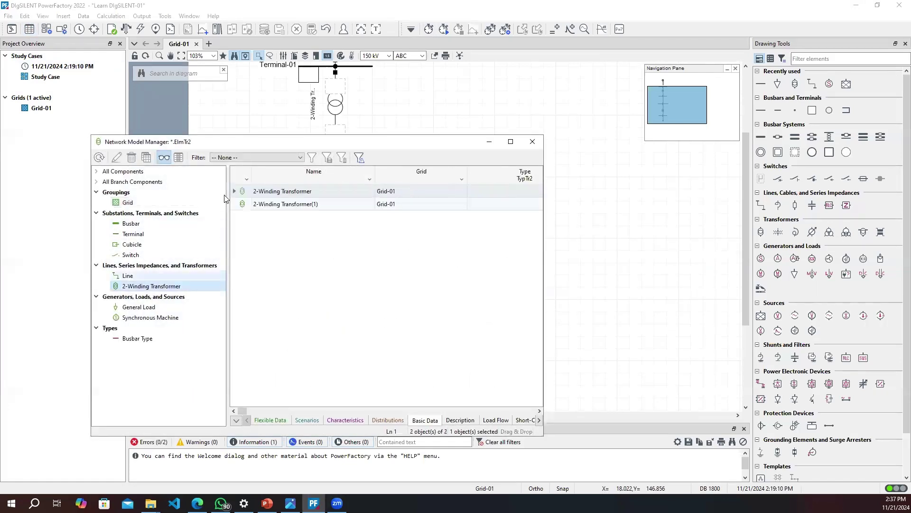
right_click(253, 191)
click(260, 201)
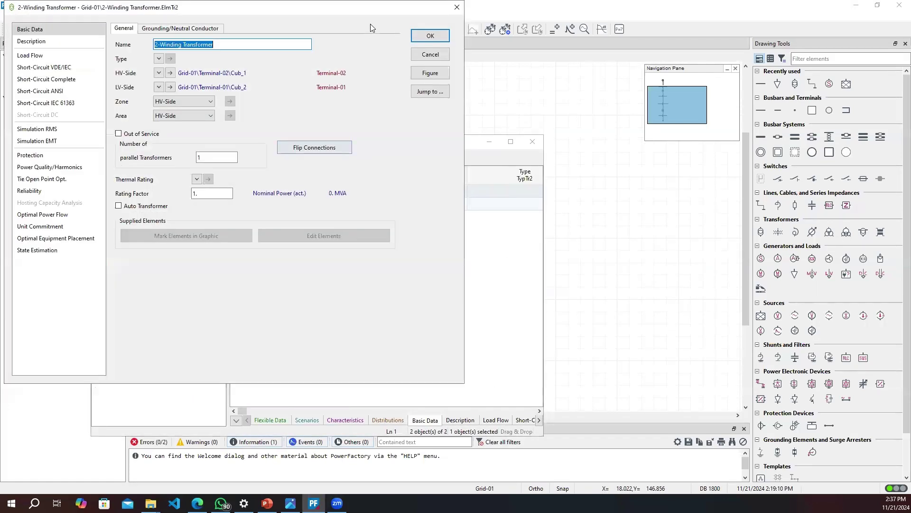
click(158, 59)
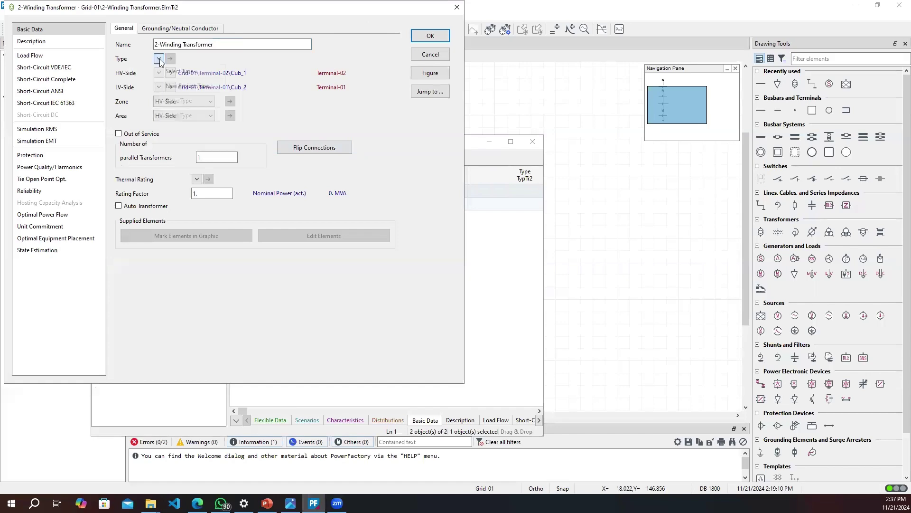
click(180, 72)
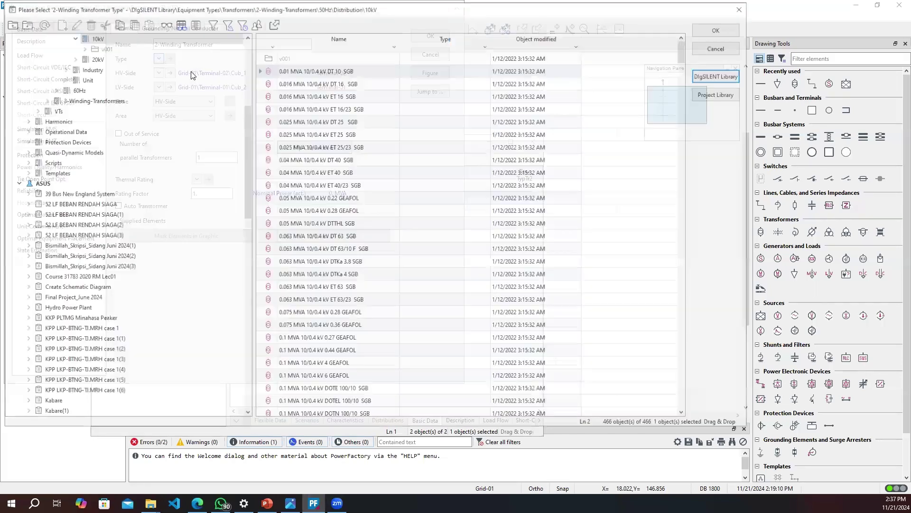
scroll(59, 168, up, 3)
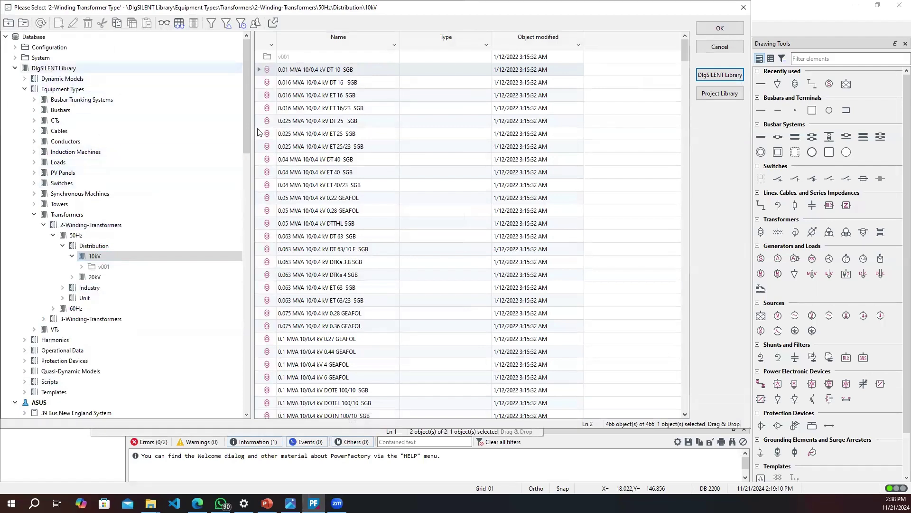
scroll(332, 137, down, 6)
scroll(333, 138, down, 12)
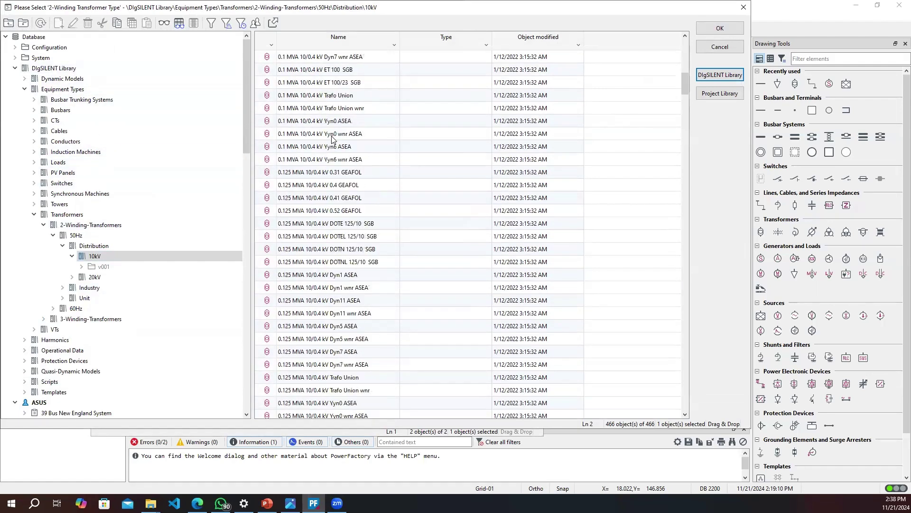
click(744, 7)
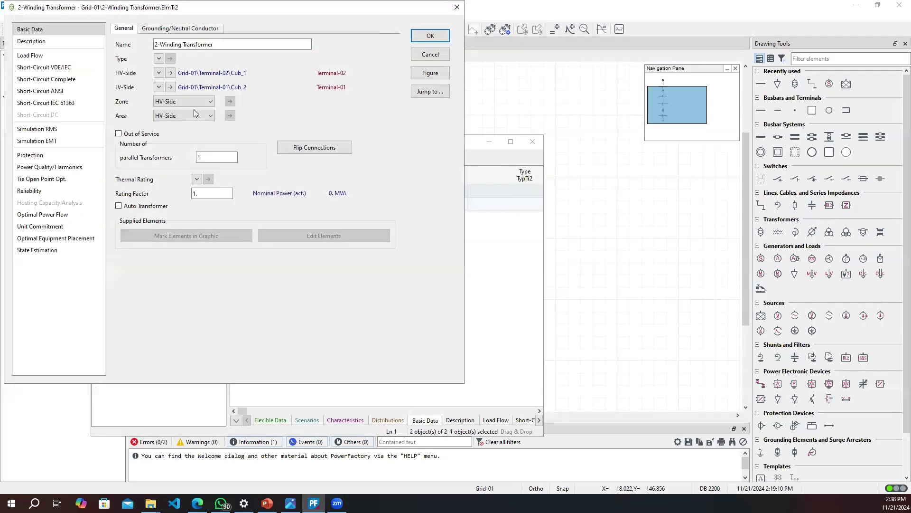
Start a new project type for the transformer and look over its load flow general and tap changer settings
click(159, 59)
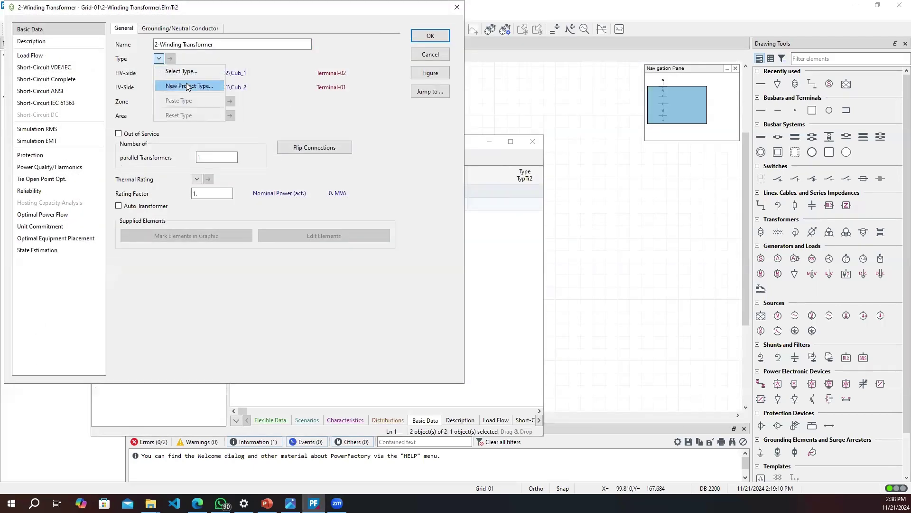
click(187, 86)
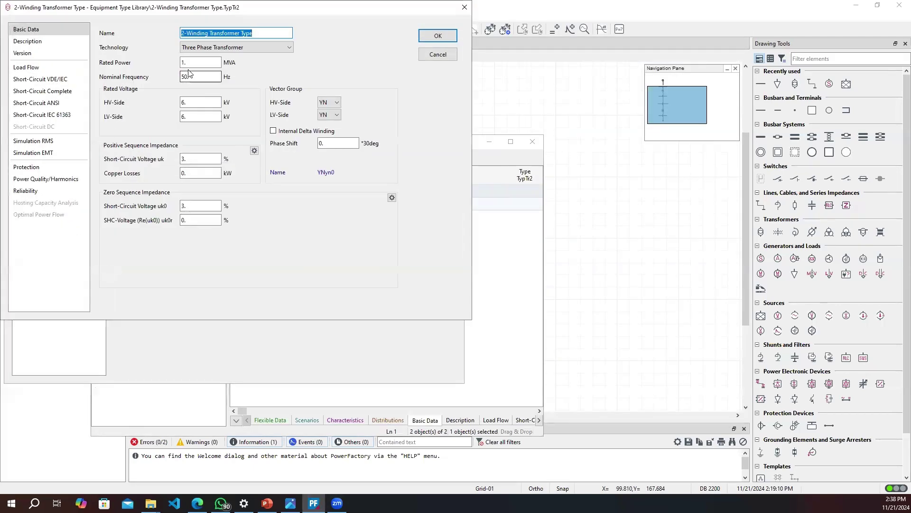
click(187, 61)
click(41, 69)
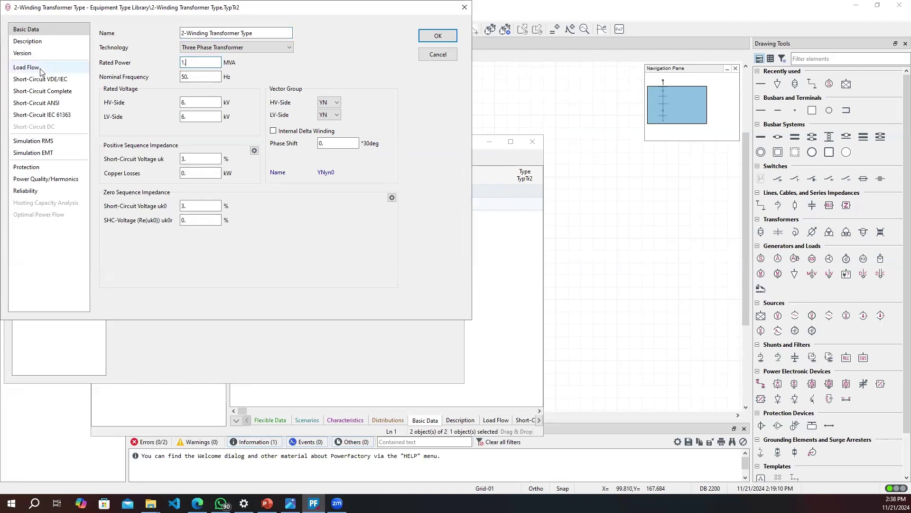
click(133, 29)
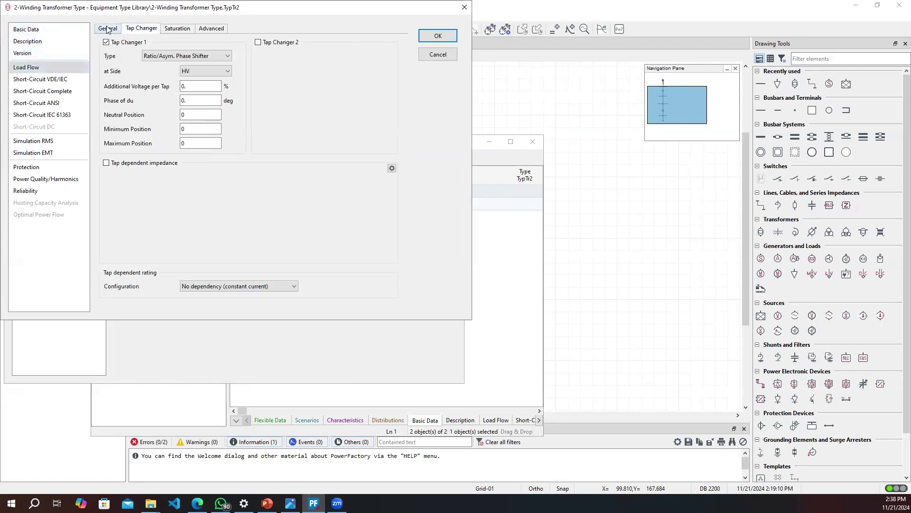
click(101, 28)
click(67, 29)
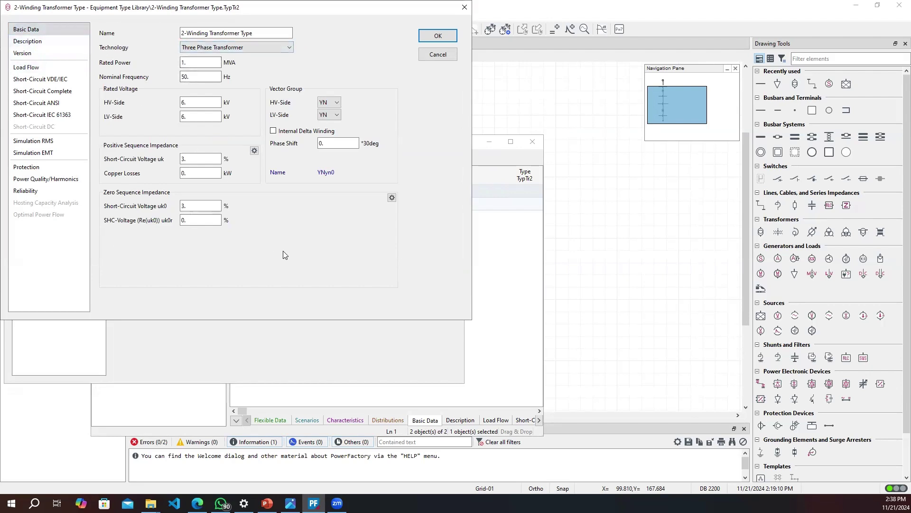
Examine the rated power, nominal frequency and HV-side and LV-side rated voltages of the new transformer type
click(192, 61)
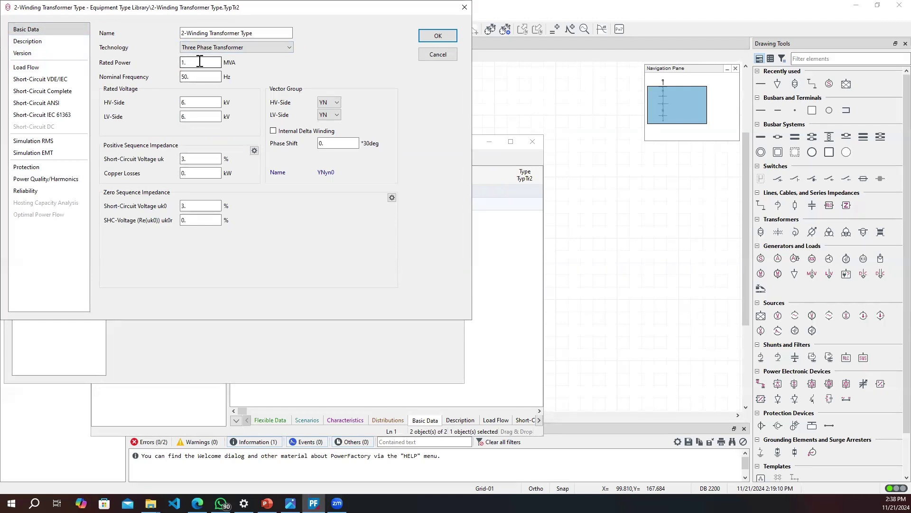
click(209, 79)
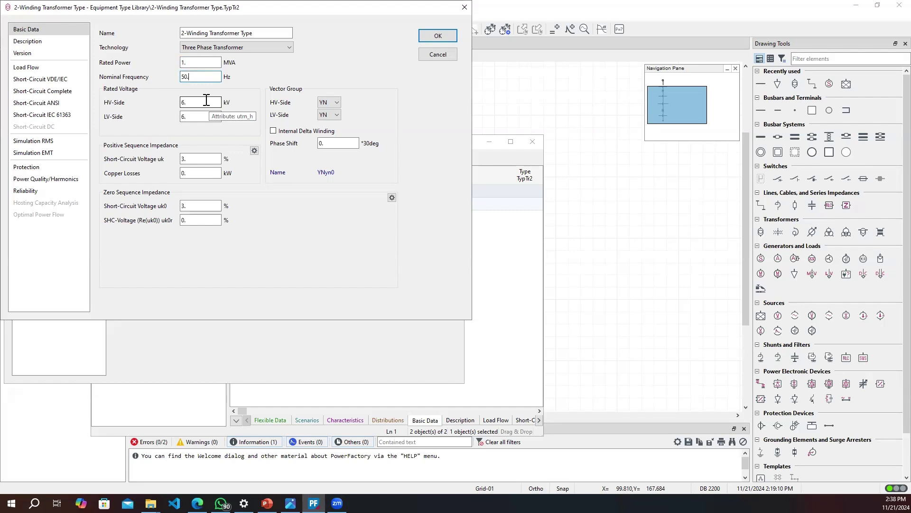
click(207, 99)
click(210, 116)
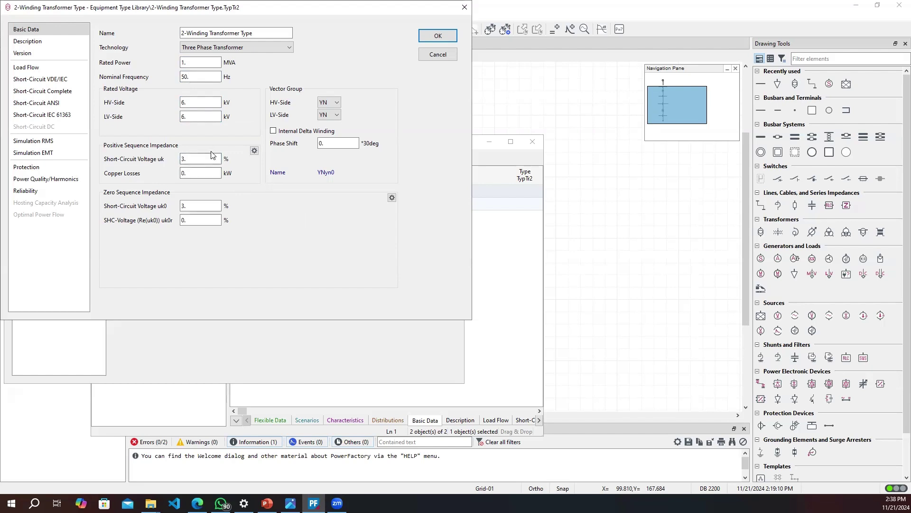
Examine the transformer type's load flow data and tap changer voltage step and positions, discarding the new type and the transformer edit
click(39, 71)
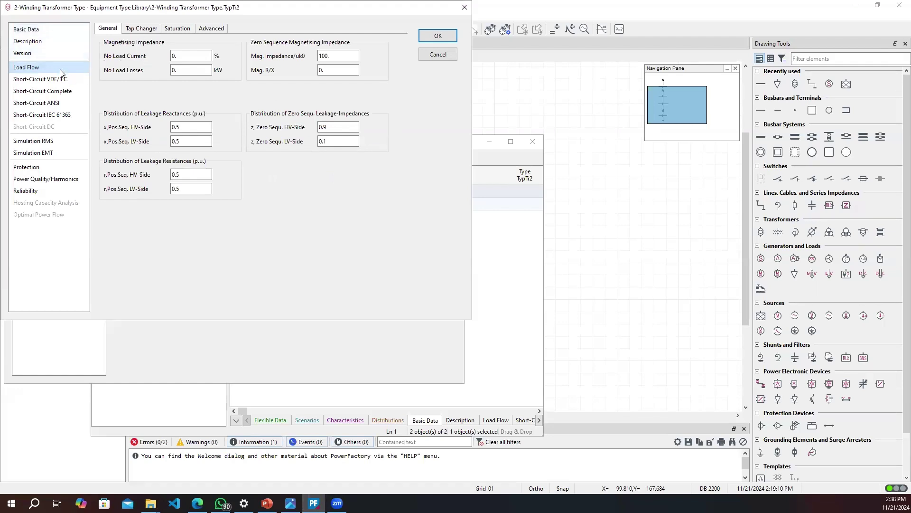
click(140, 31)
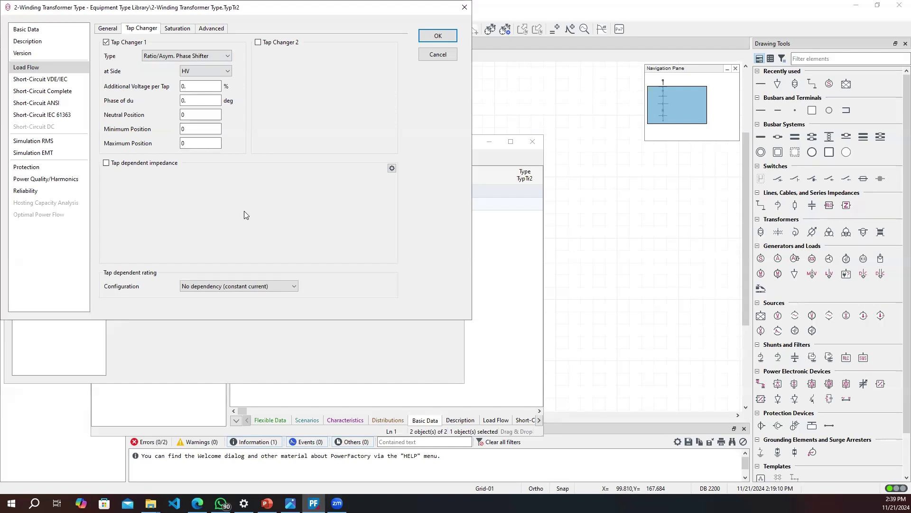
click(201, 85)
click(202, 129)
click(215, 143)
click(214, 115)
click(464, 7)
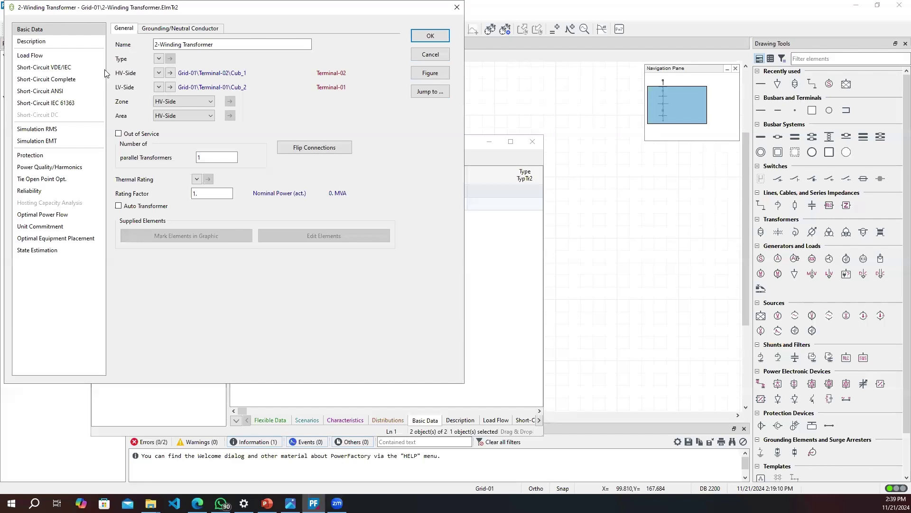
click(446, 56)
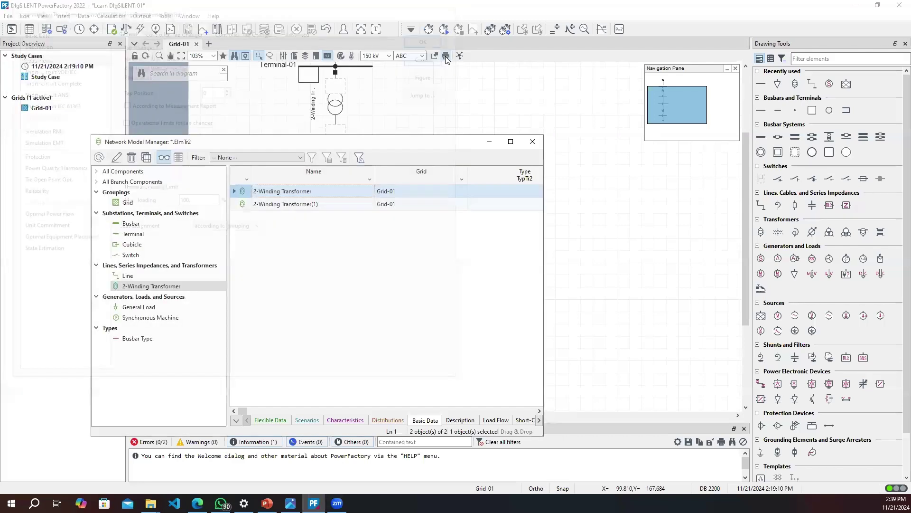
click(533, 143)
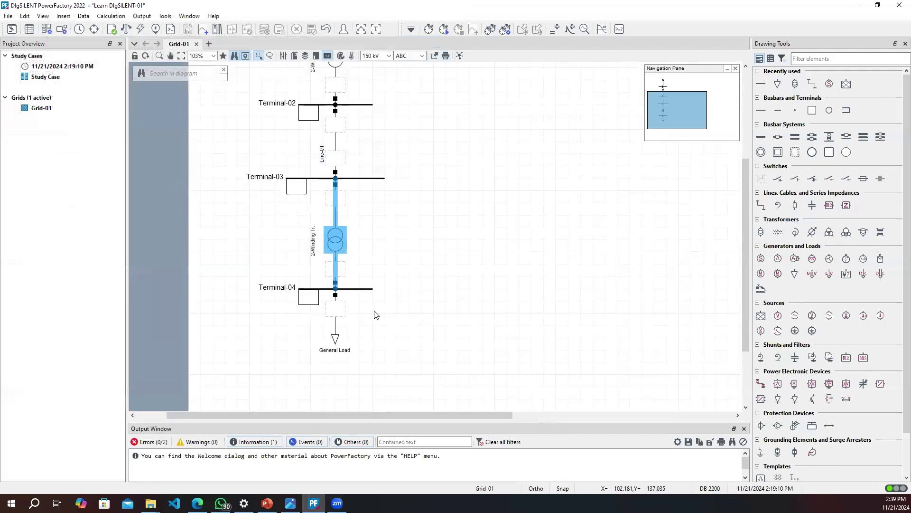
Open the General Load and check the project's Equipment Type Library for an existing general load type, leaving it without selecting one
double_click(336, 340)
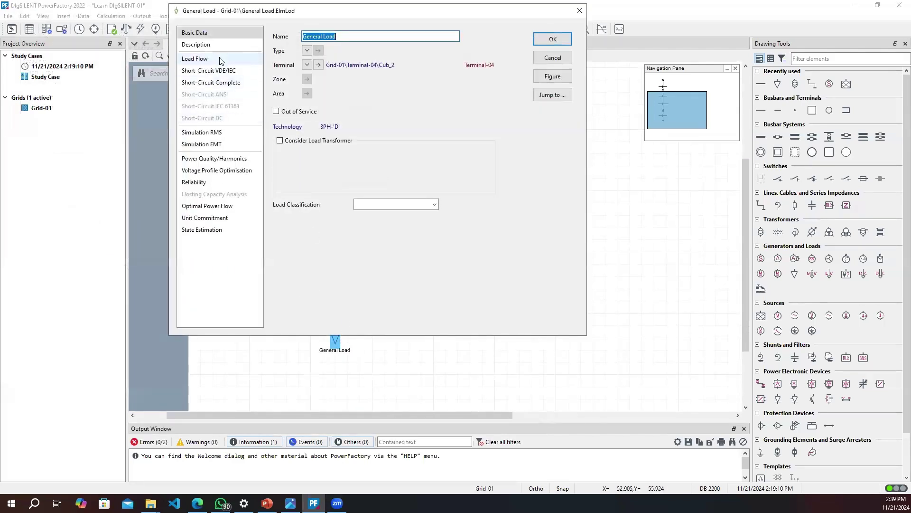
click(306, 51)
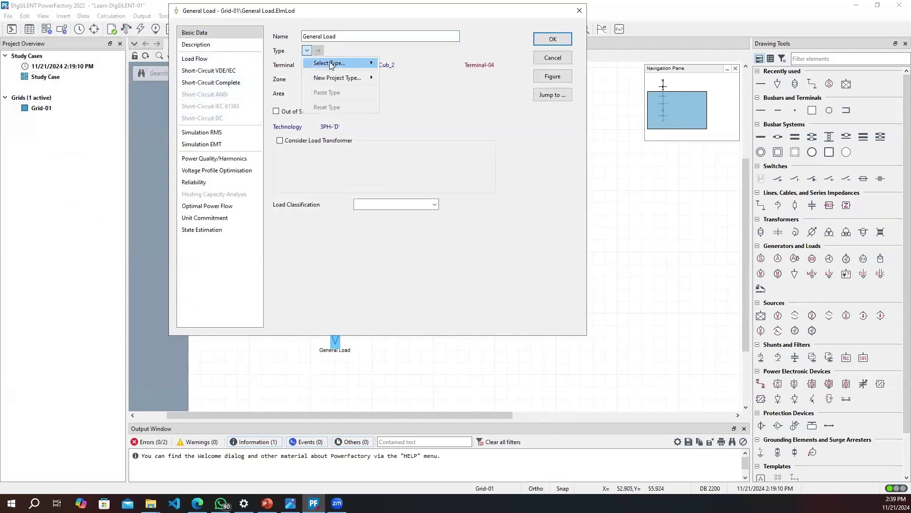
mouse_move(329, 62)
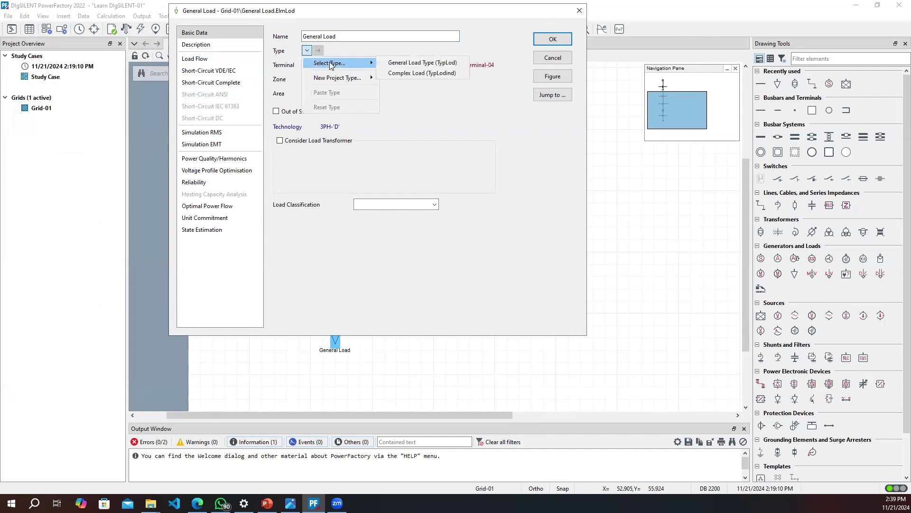
click(446, 63)
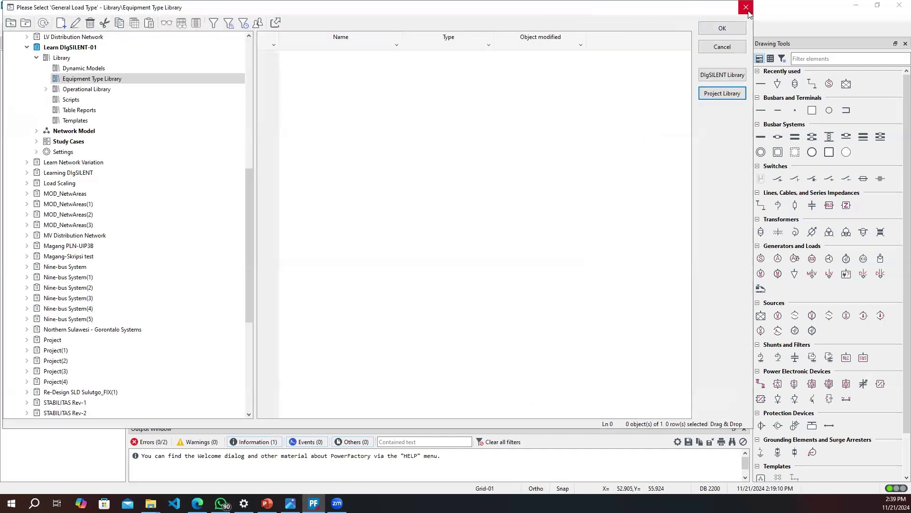
click(746, 8)
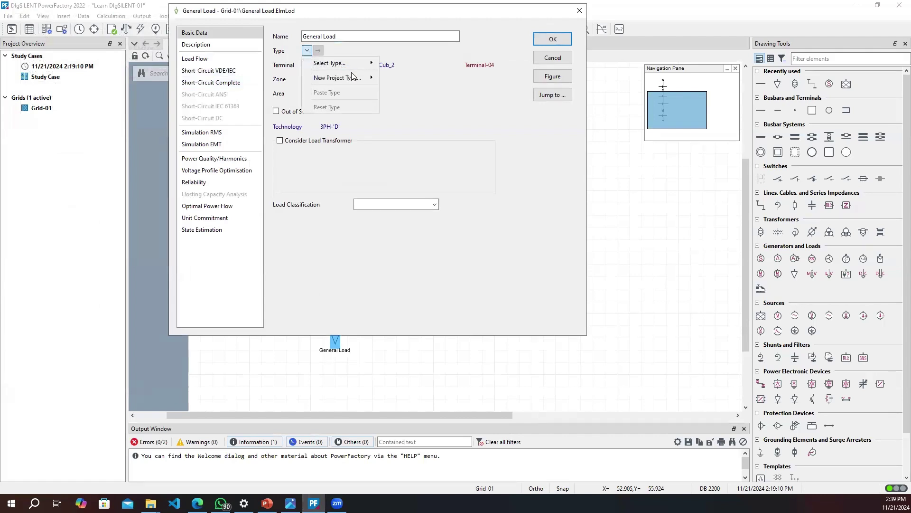
Create a new general load project type for the load, named General Load Type-01
mouse_move(361, 77)
click(409, 78)
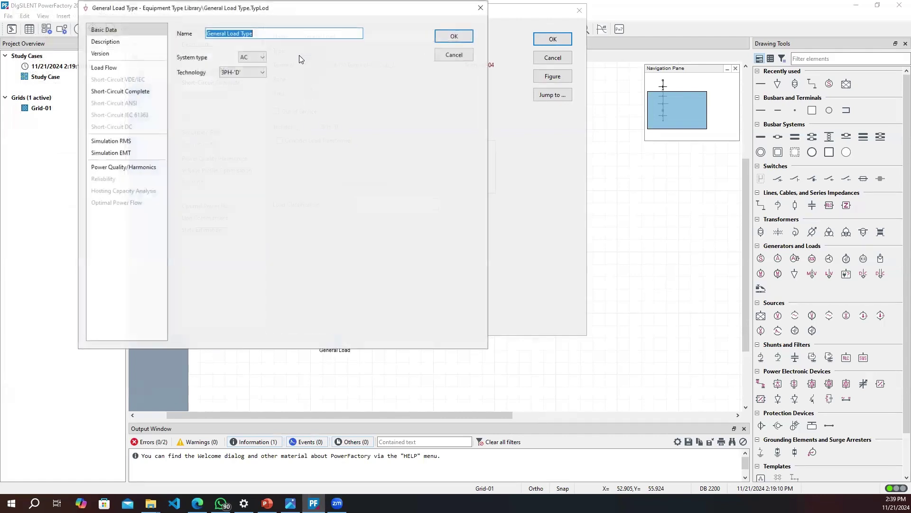
click(275, 34)
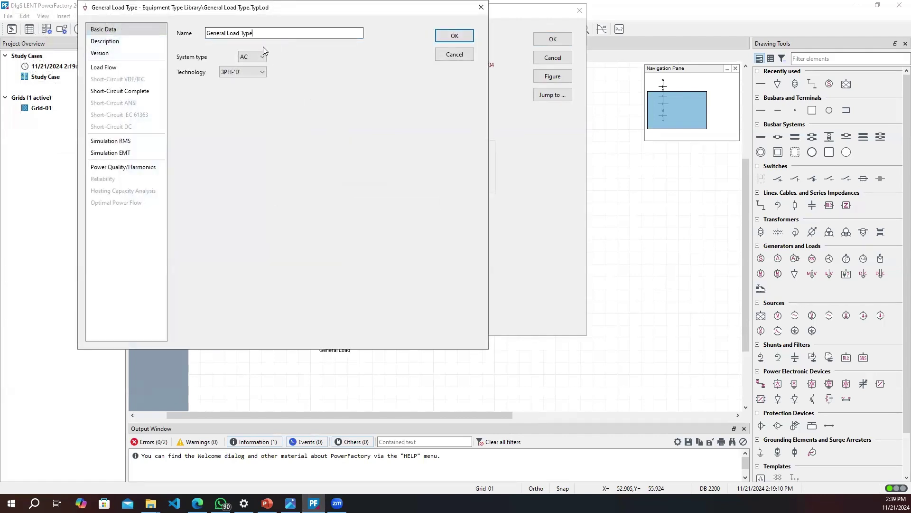
triple_click(258, 35)
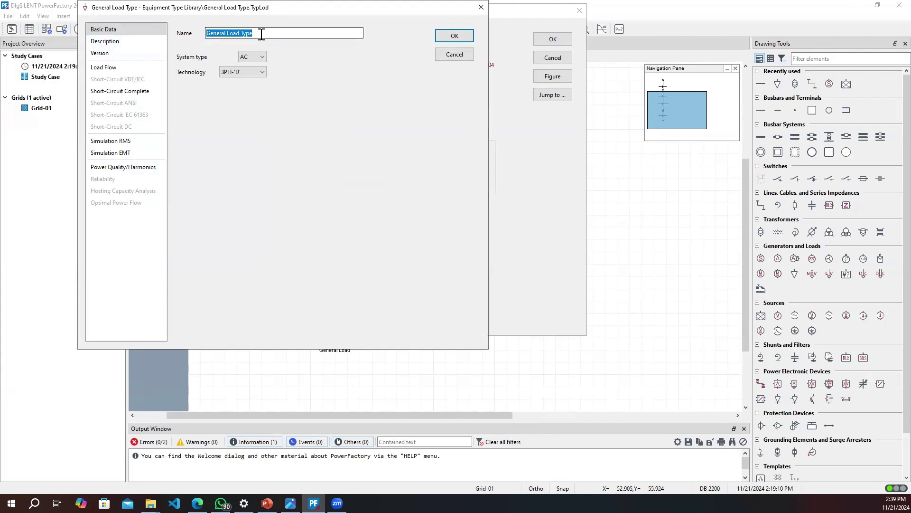
click(261, 35)
key(Return)
Review the load's assigned type and its general load flow data, including the available input modes
click(232, 58)
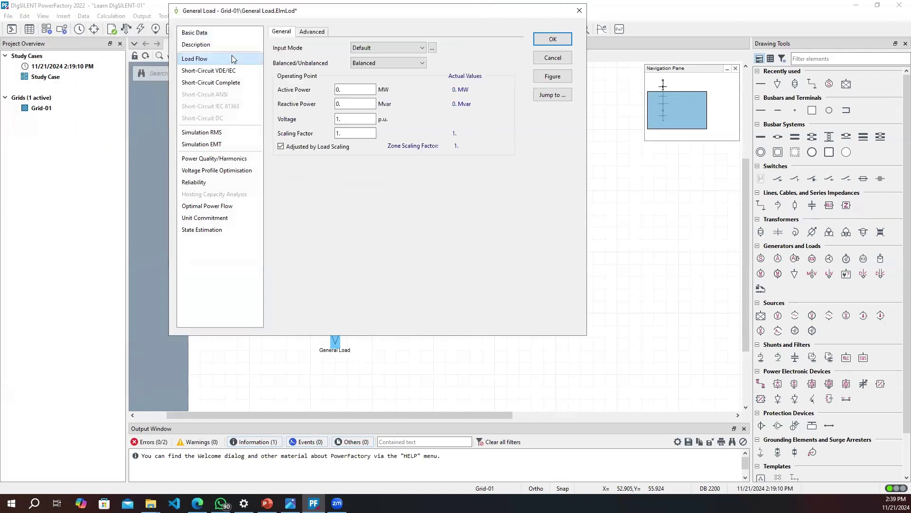
click(233, 33)
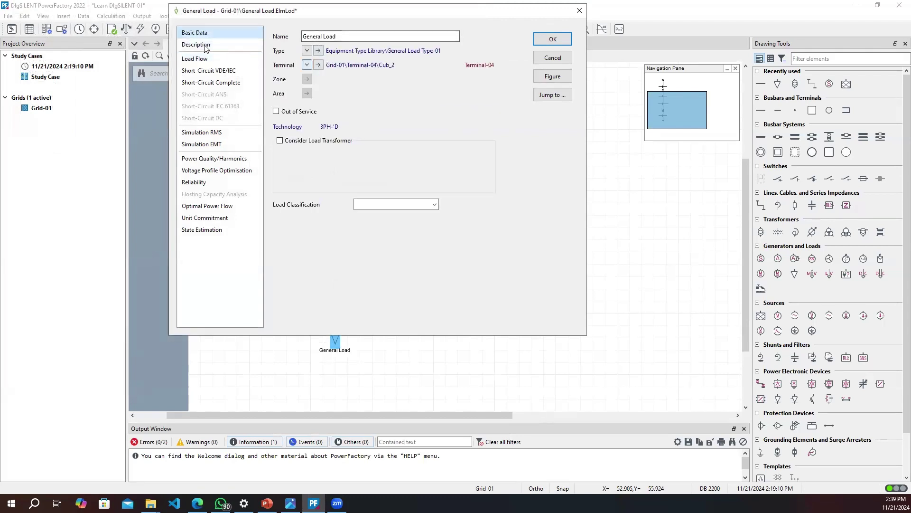
click(240, 59)
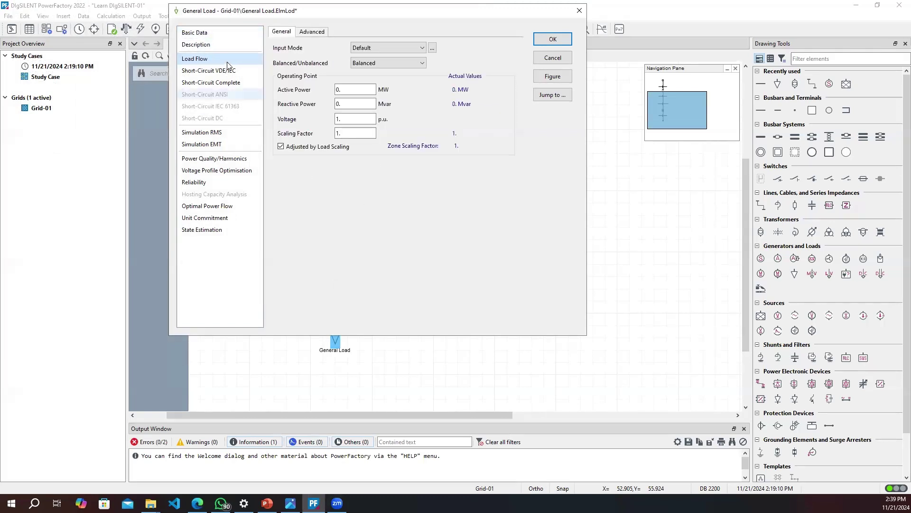
click(388, 47)
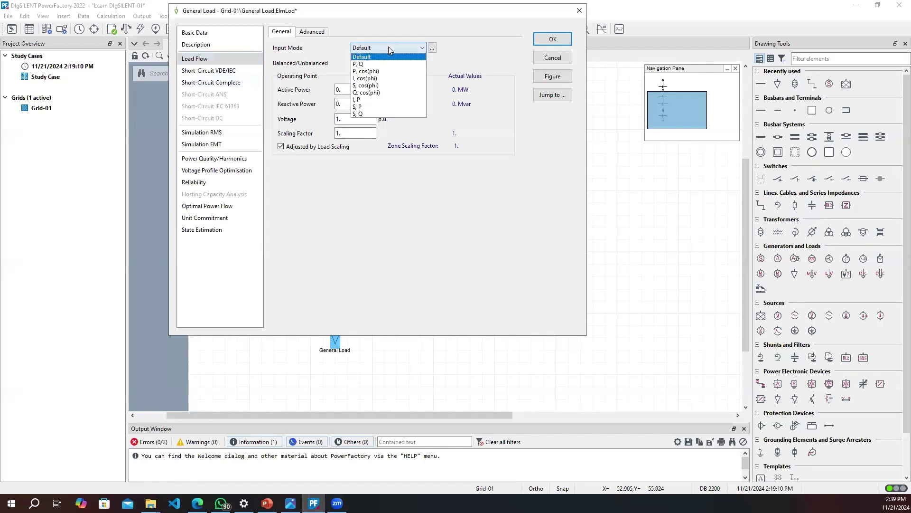
click(388, 46)
click(388, 46)
click(389, 57)
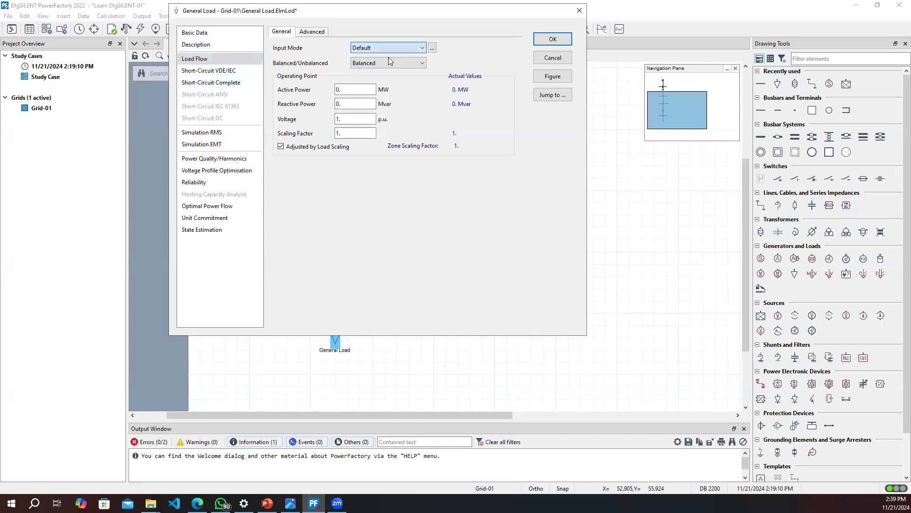
Set the load's input mode to P, Q and examine the active and reactive power fields
click(387, 46)
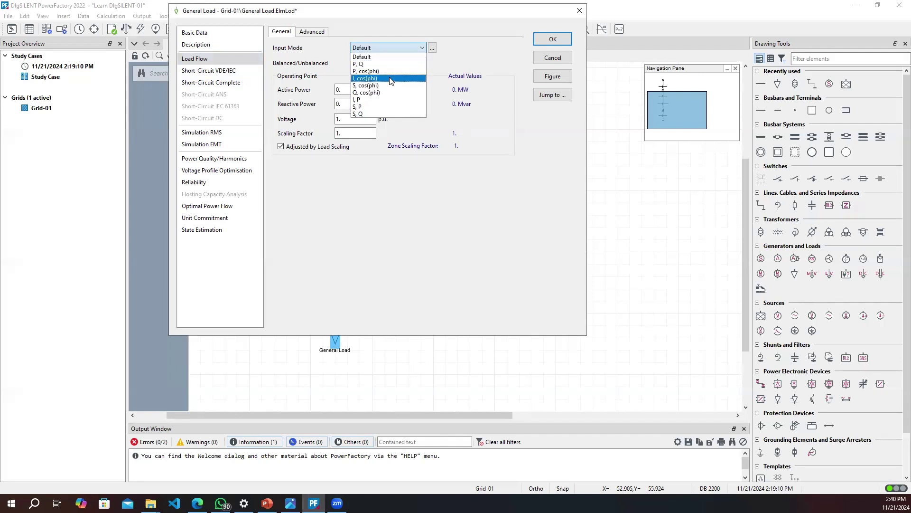
click(366, 64)
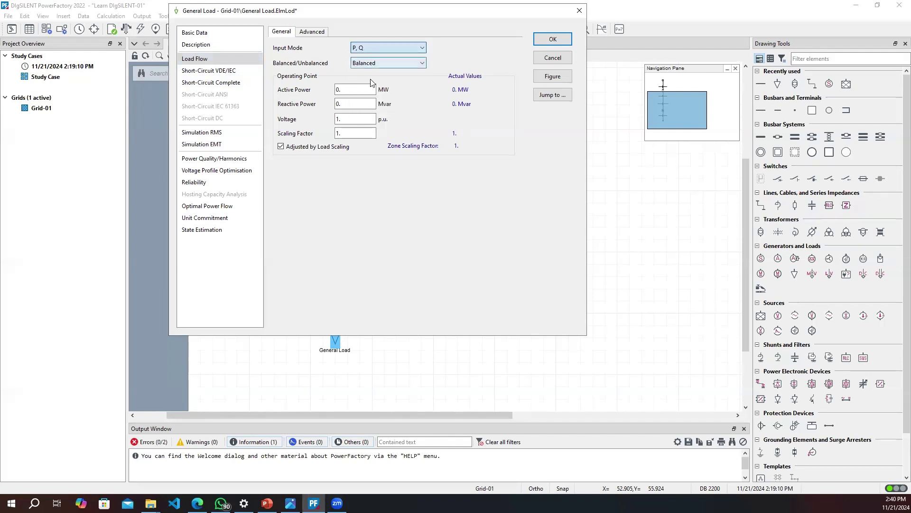
double_click(362, 89)
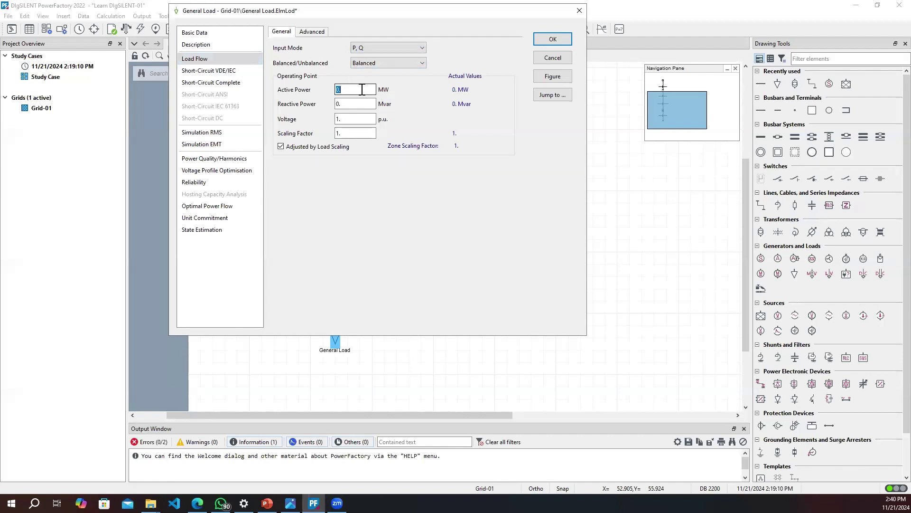
click(375, 104)
Switch the load's input mode to P, cos(phi) and examine the active power, power factor and inductive or capacitive setting
click(399, 49)
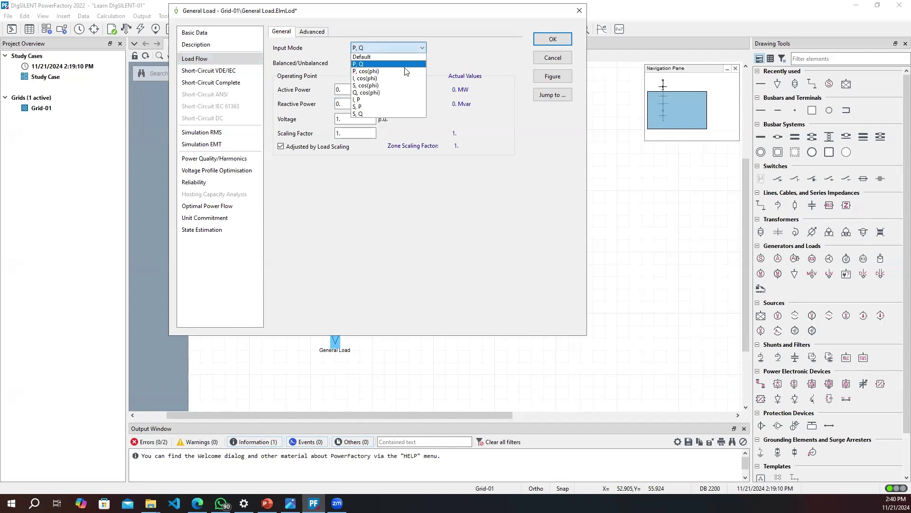
click(406, 71)
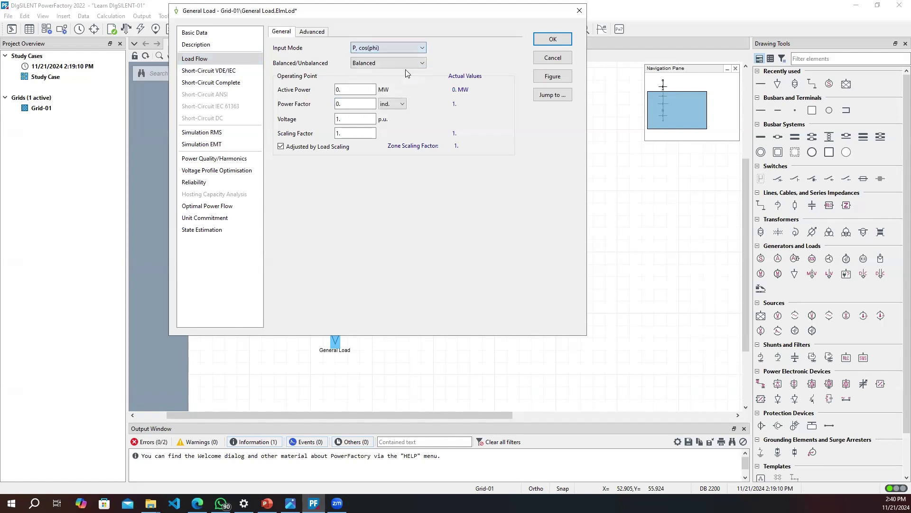
click(392, 49)
click(368, 87)
click(369, 87)
click(369, 102)
click(389, 103)
click(341, 104)
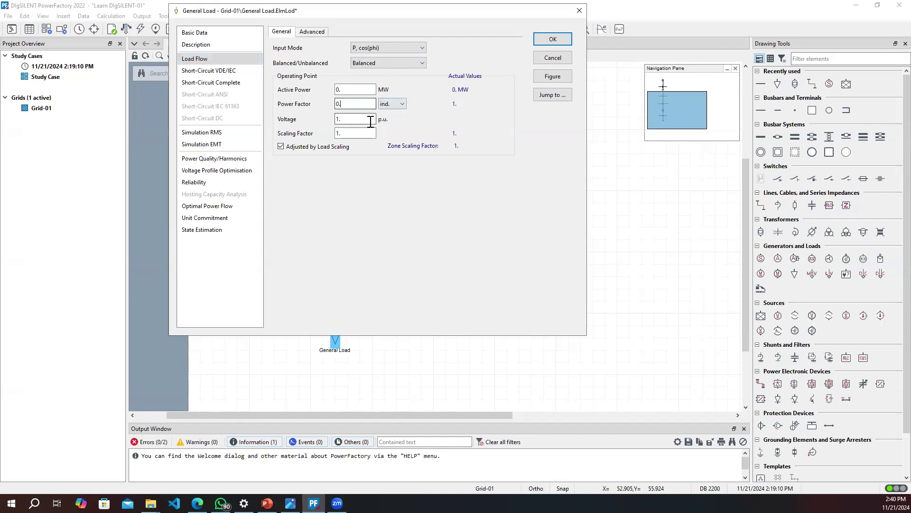
Compare the I, cos(phi), Q, cos(phi) and I, P input modes, return to Default and discard the load edit
click(423, 47)
click(385, 87)
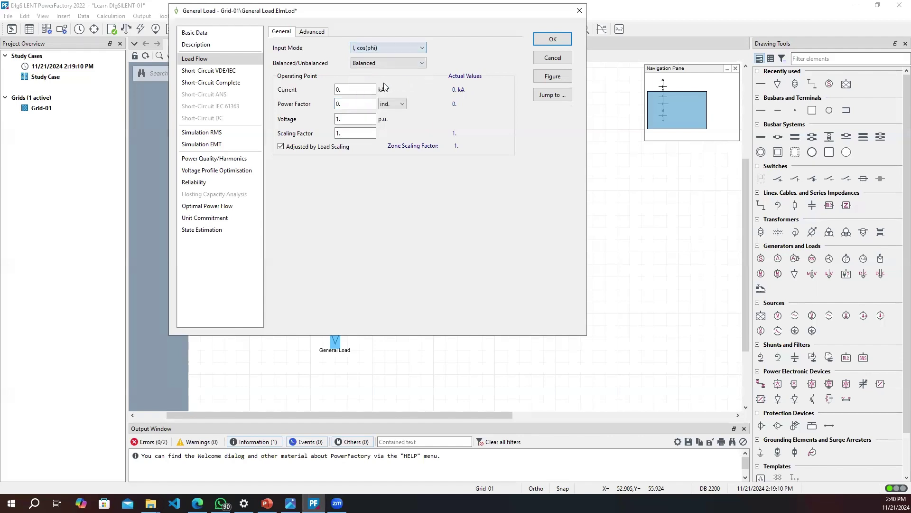
click(391, 47)
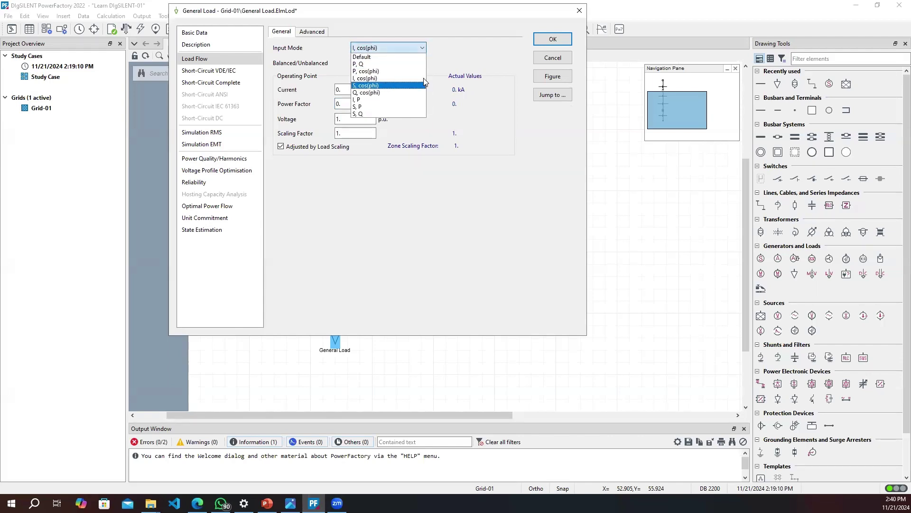
click(425, 92)
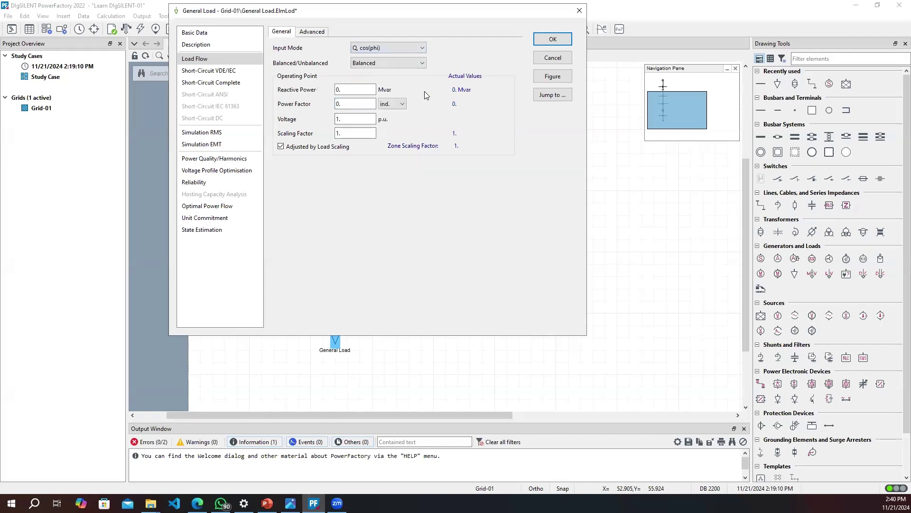
click(397, 48)
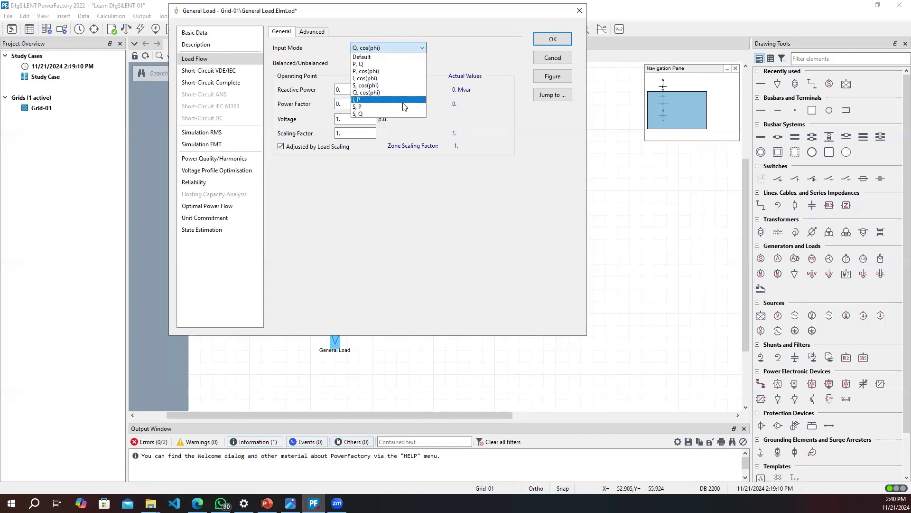
click(403, 101)
click(411, 46)
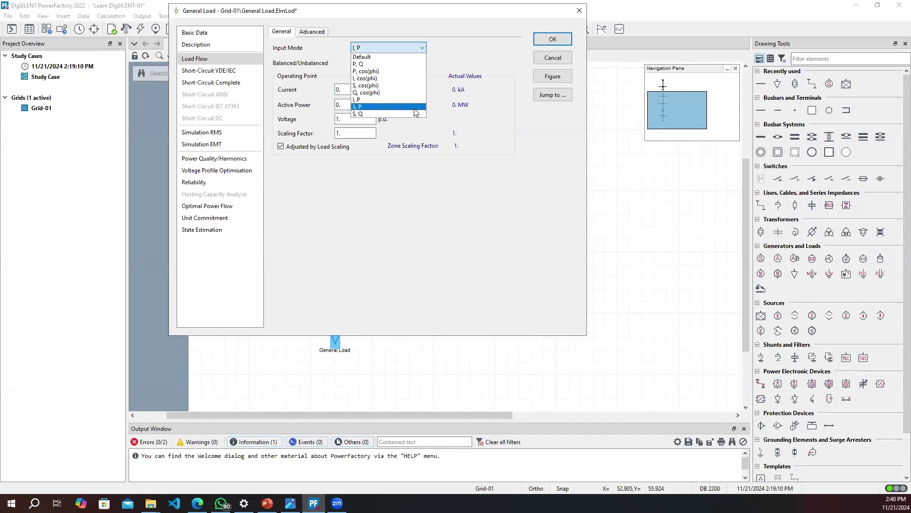
click(395, 55)
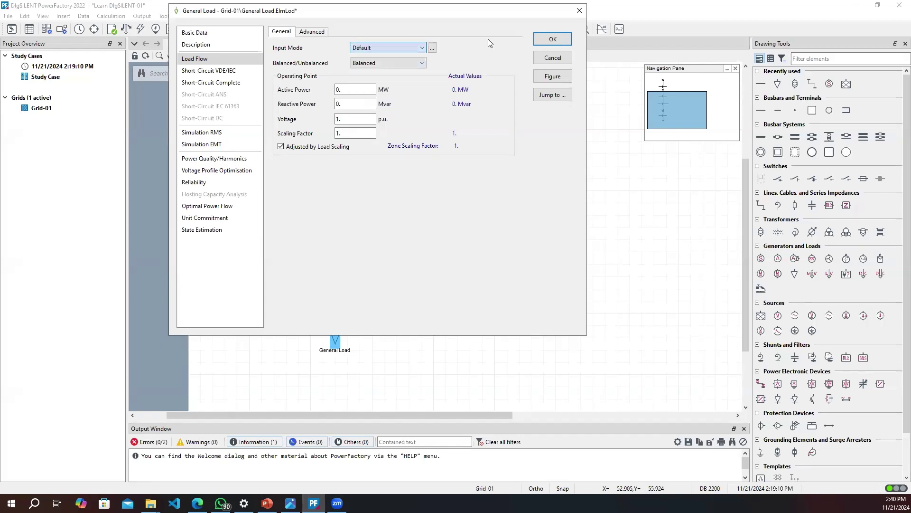
click(312, 32)
click(553, 57)
scroll(432, 159, up, 3)
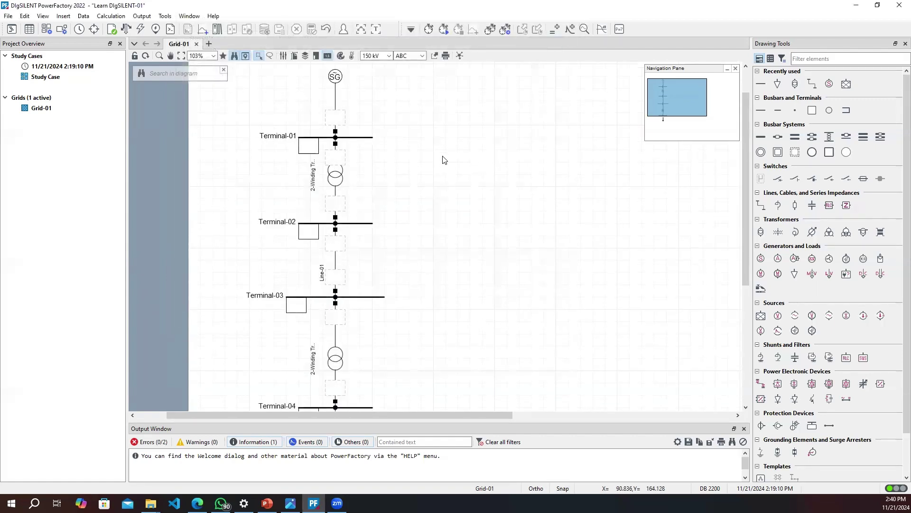
scroll(431, 162, down, 3)
scroll(436, 183, down, 2)
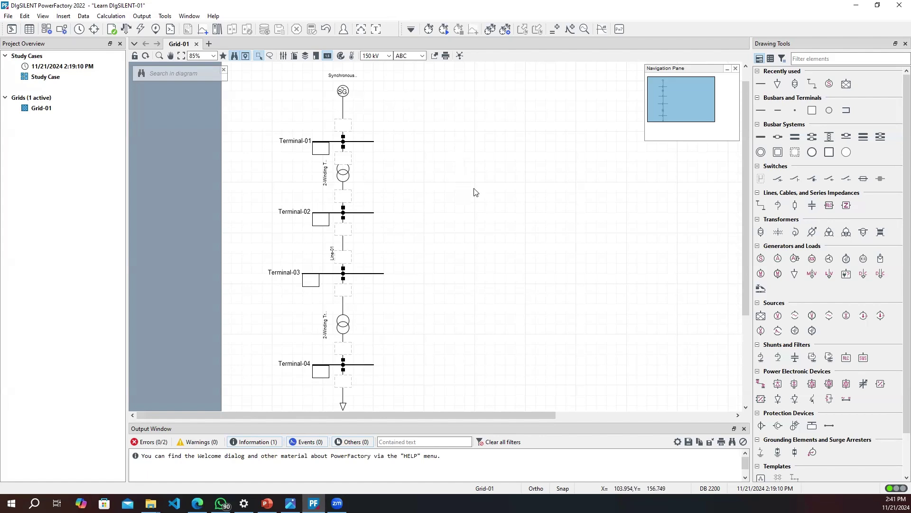
scroll(463, 185, down, 2)
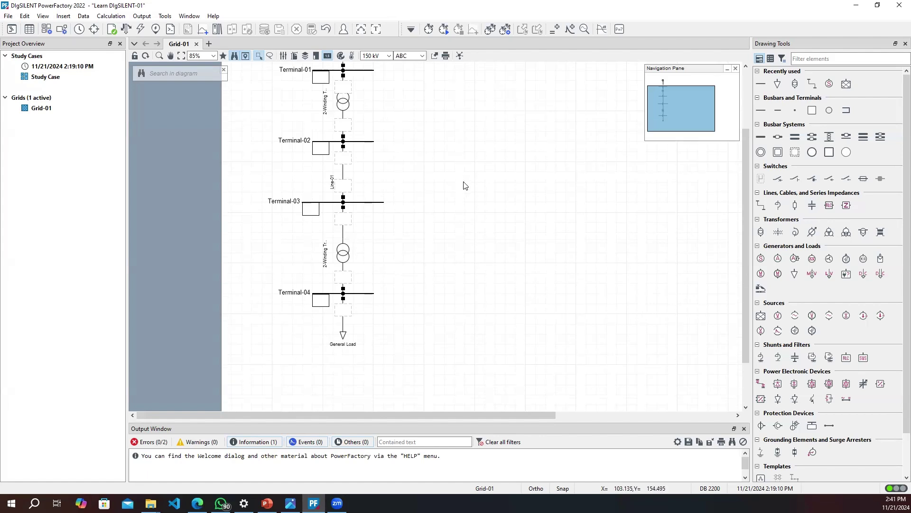
scroll(465, 186, up, 2)
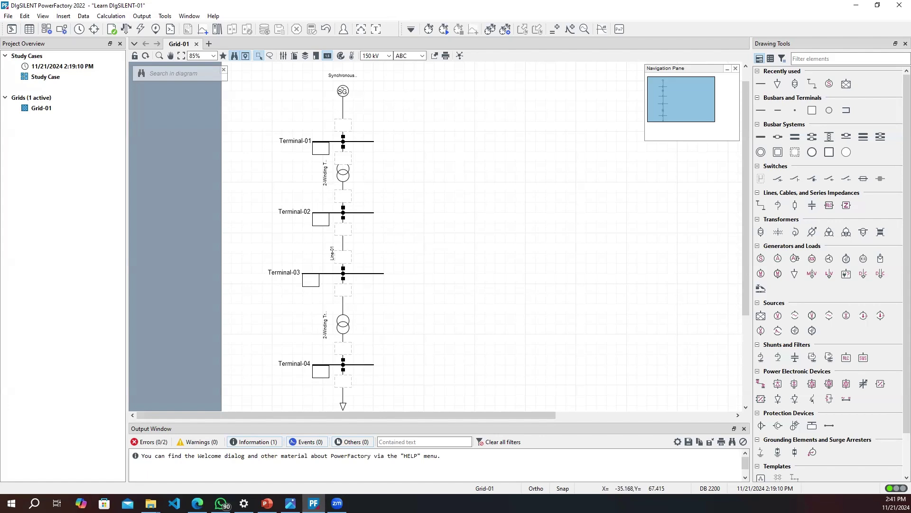
scroll(411, 261, down, 2)
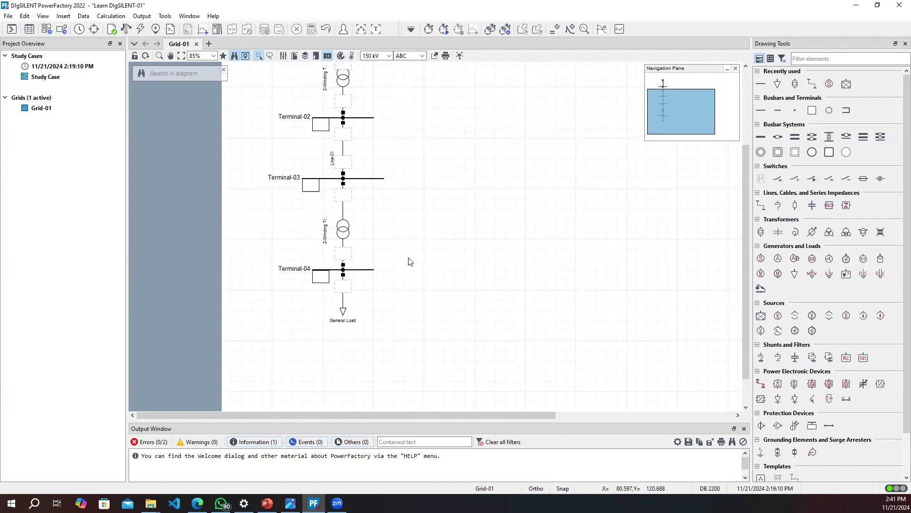
scroll(410, 262, up, 2)
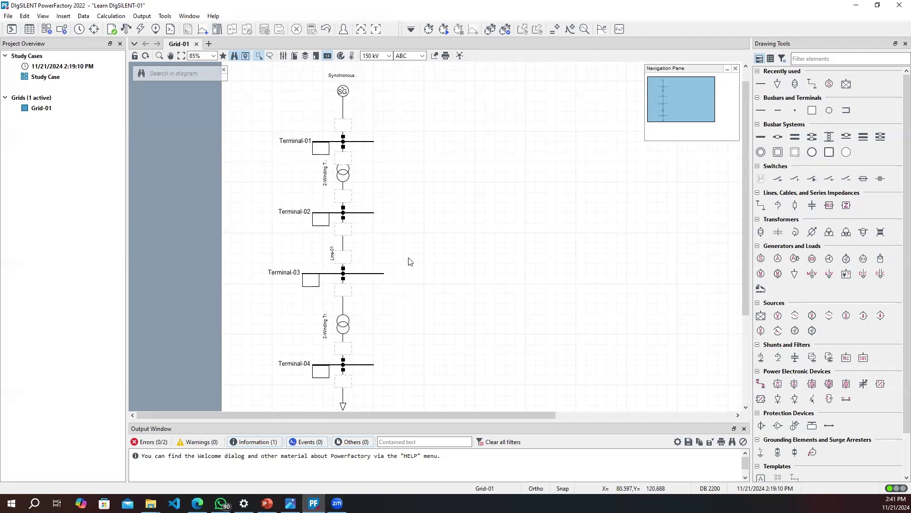